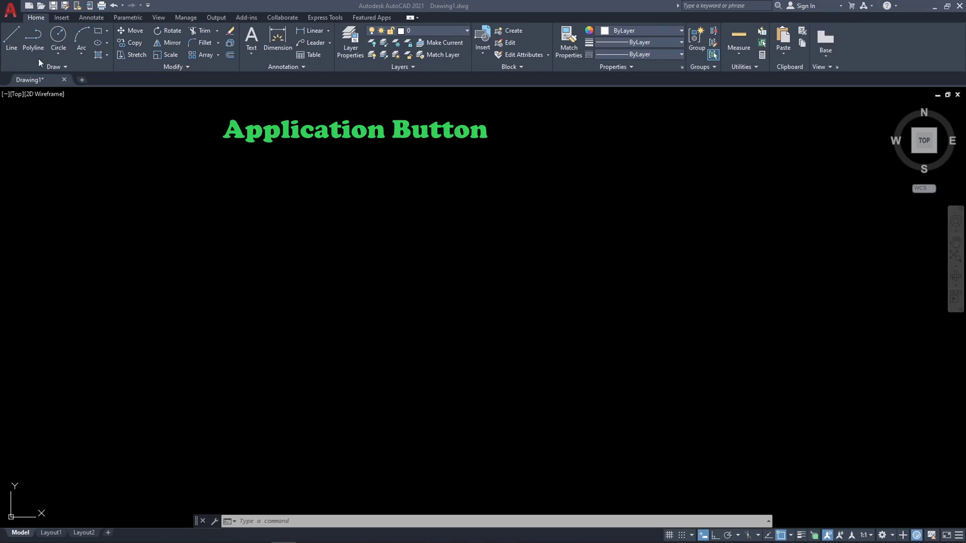
Look through the application's file-level commands, including the export and print options, and close them without choosing any.
left_click(15, 17)
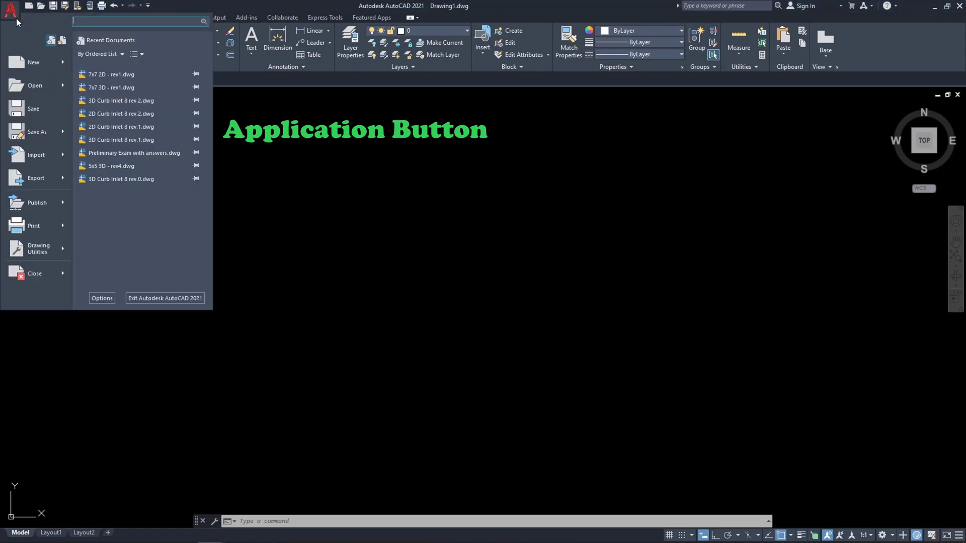
mouse_move(31, 65)
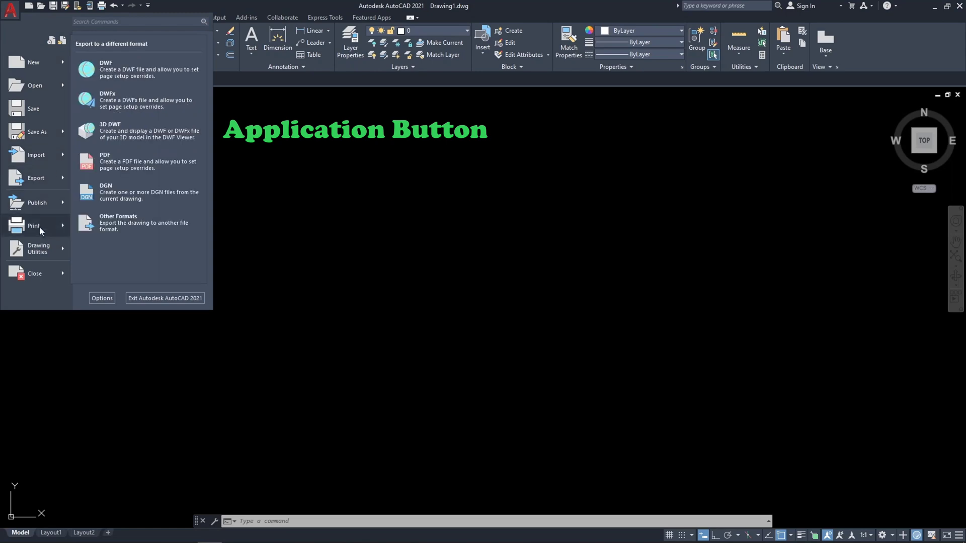
mouse_move(39, 226)
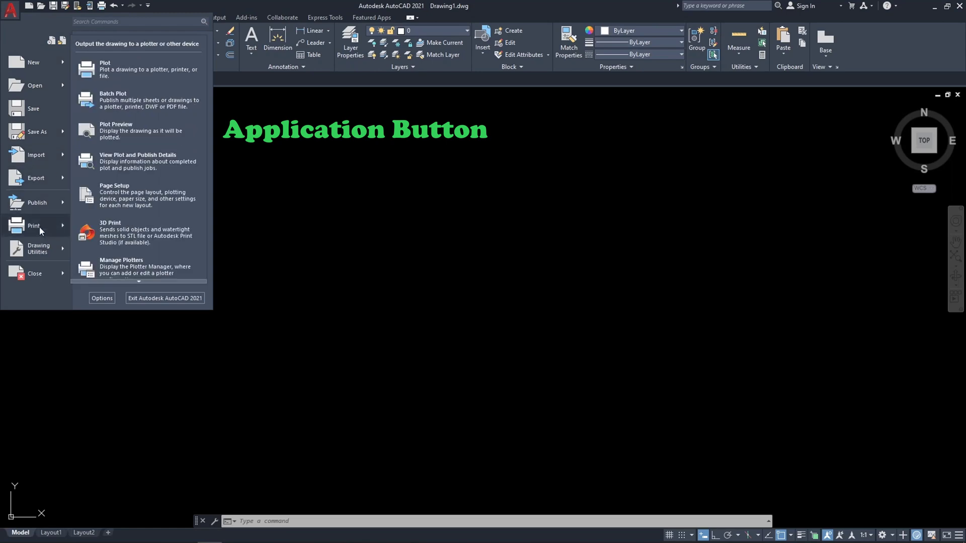
left_click(298, 206)
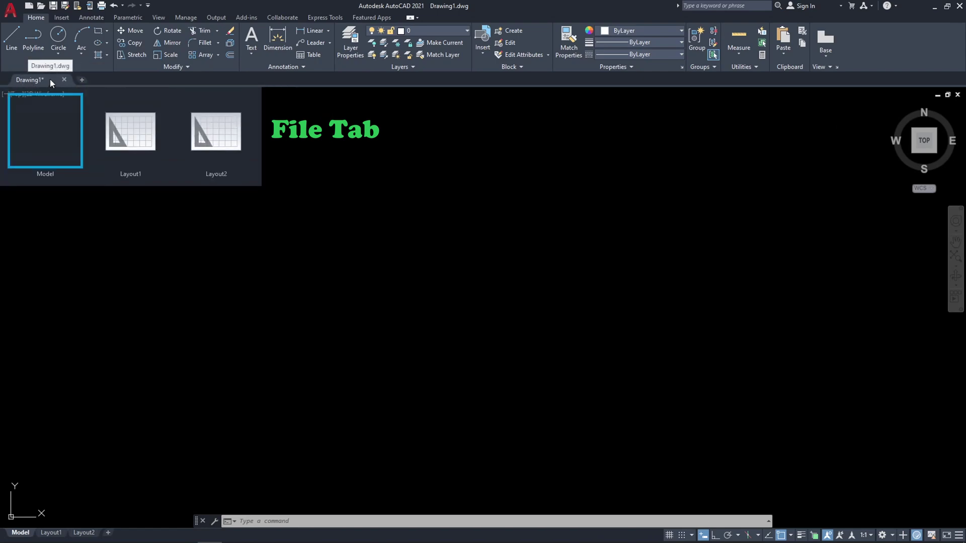
Create three new blank drawings alongside Drawing1.
left_click(83, 81)
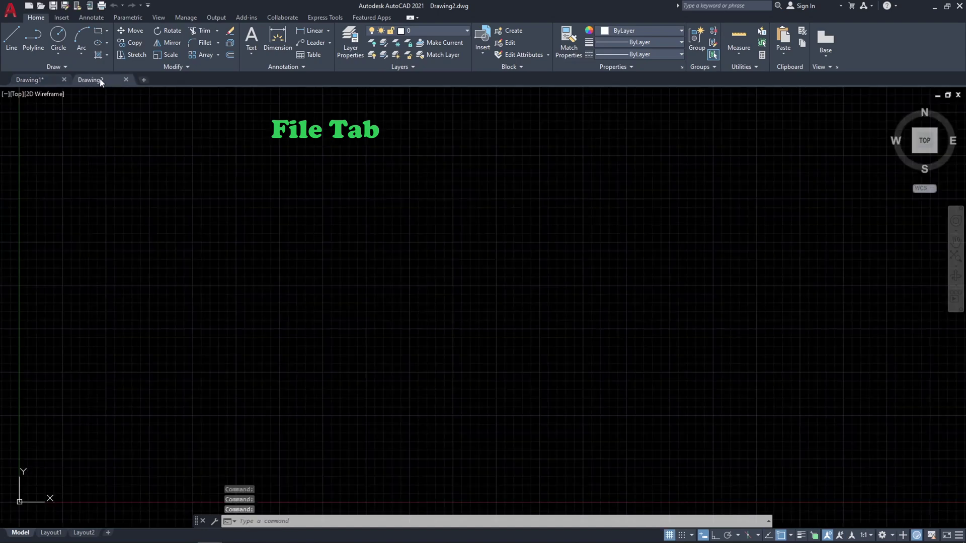
left_click(143, 81)
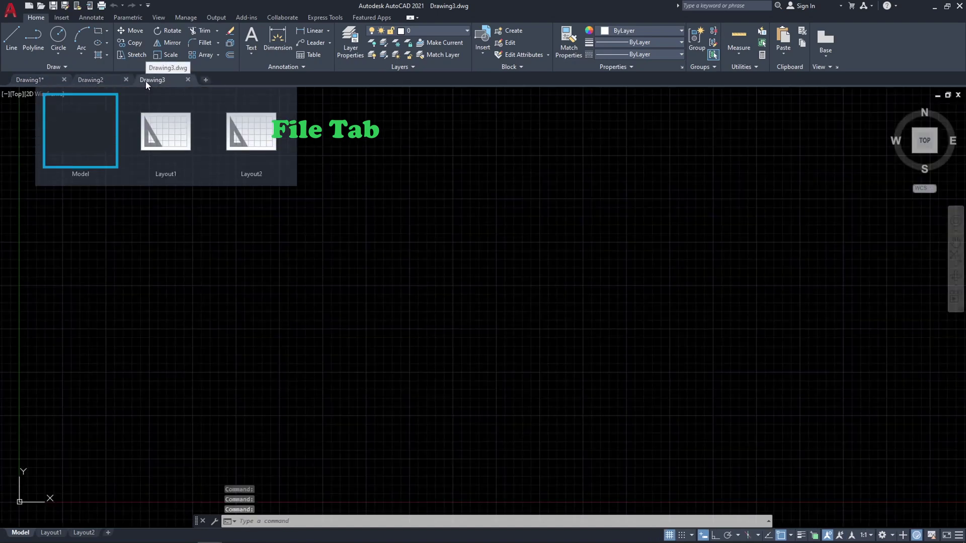
left_click(205, 80)
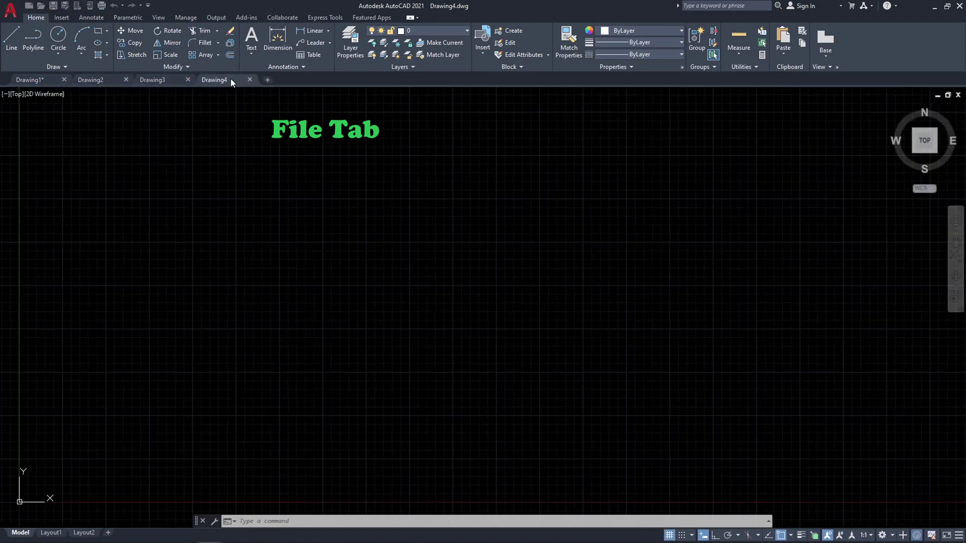
Close the three blank drawings Drawing4, Drawing3 and Drawing2, leaving only Drawing1 open.
left_click(249, 80)
left_click(187, 80)
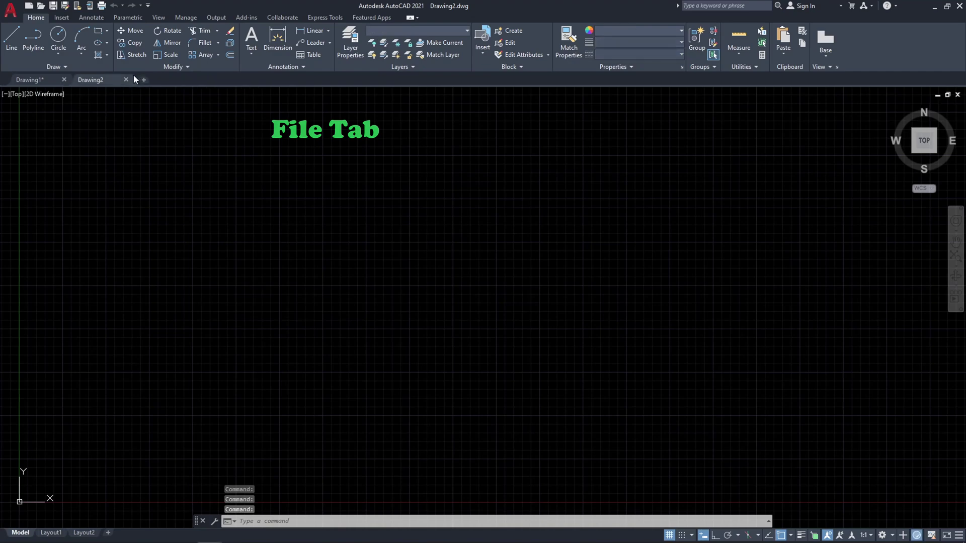
left_click(126, 80)
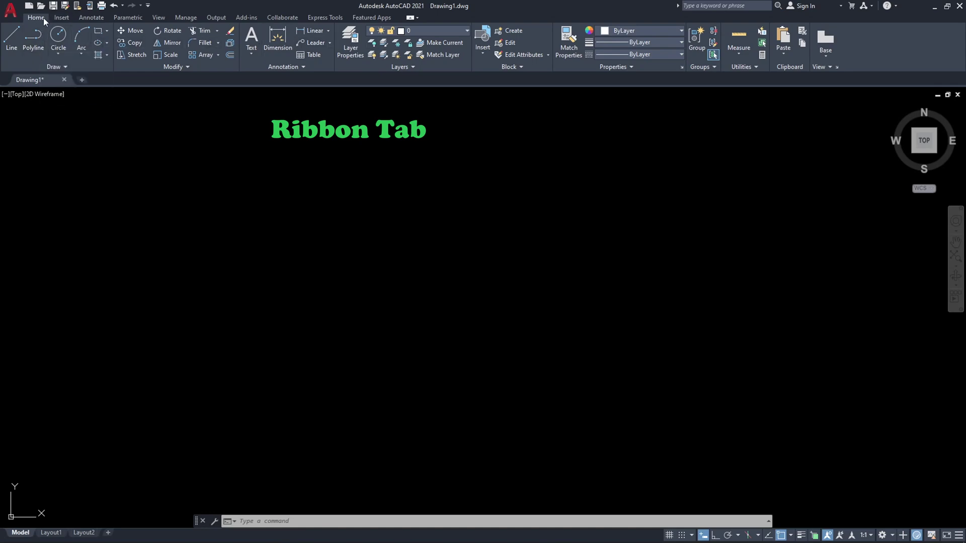
Look through the Insert, Annotate, Parametric, View and Manage tool sets one after another.
left_click(59, 18)
left_click(92, 18)
left_click(128, 18)
left_click(156, 18)
left_click(185, 19)
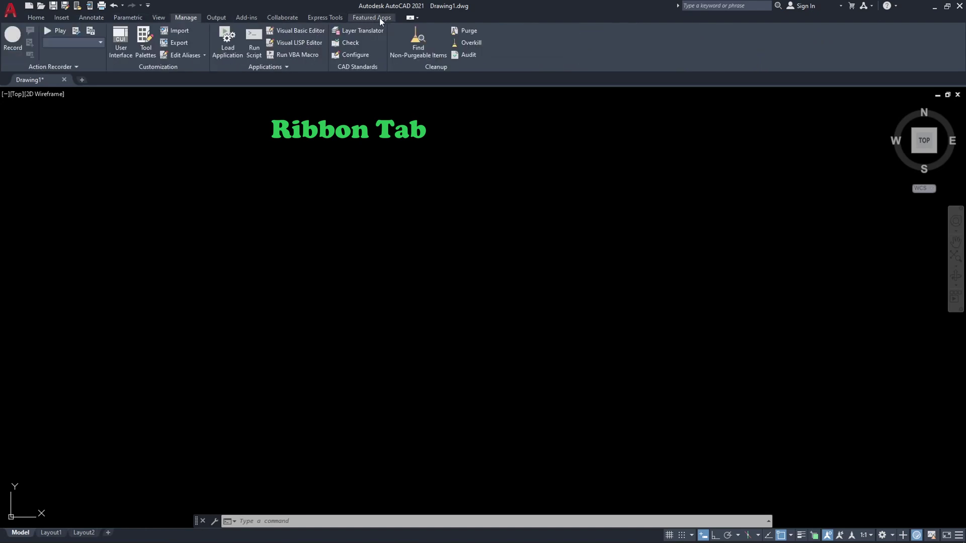
Compare the Home tools with the Annotate tools, ending on the Annotate set.
left_click(40, 19)
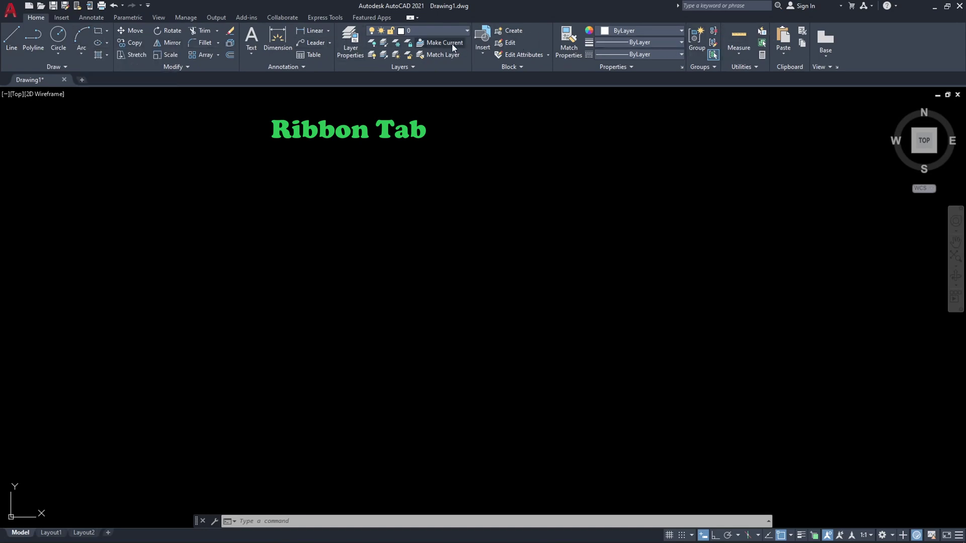
left_click(91, 19)
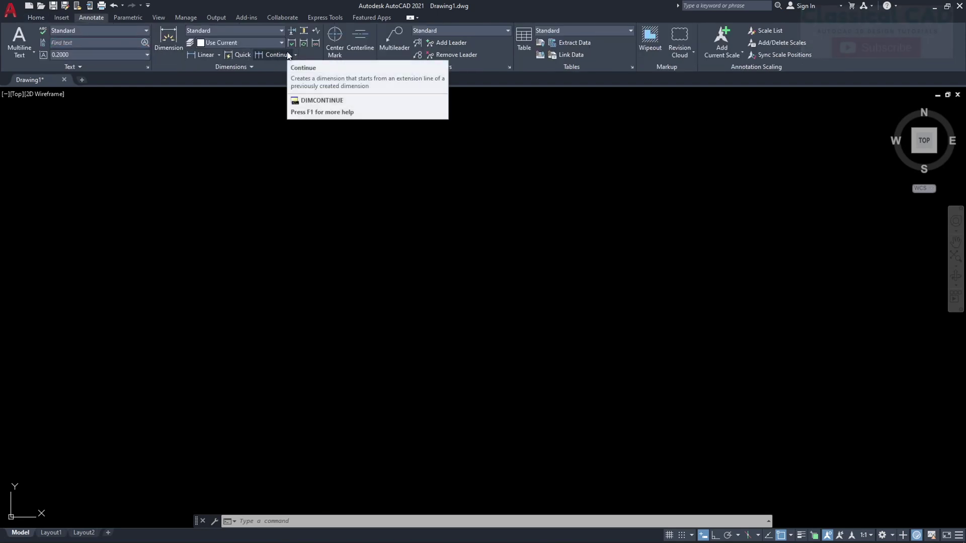
left_click(36, 18)
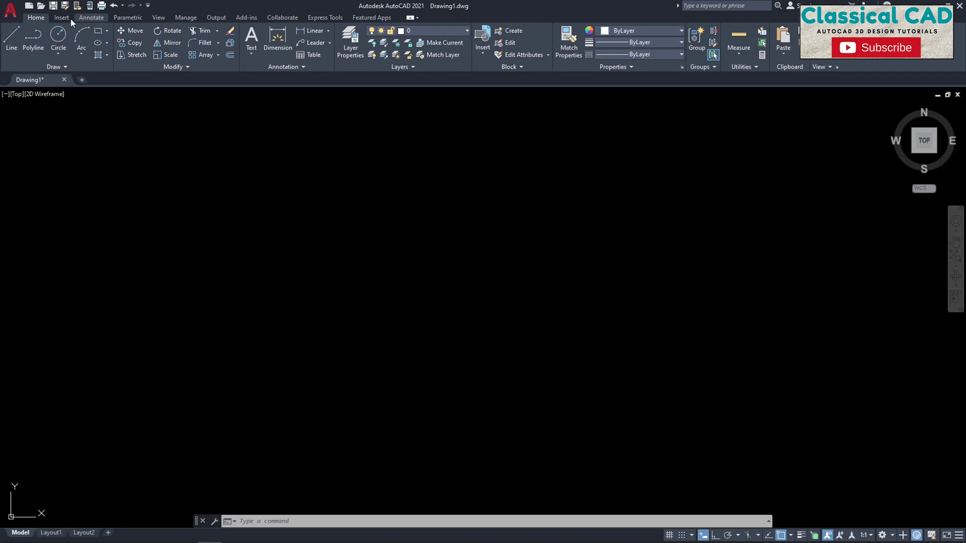
left_click(92, 18)
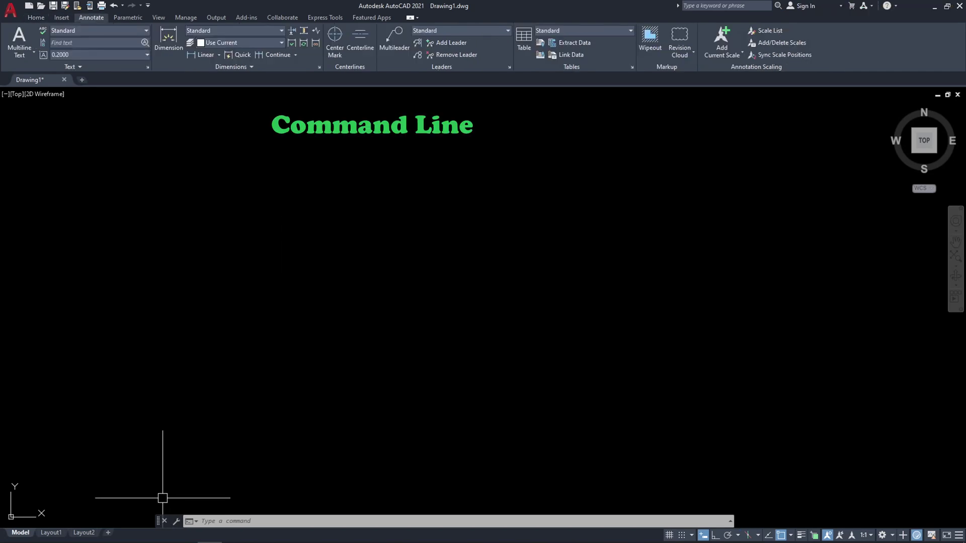
Move the floating command line up into the middle of the drawing area.
left_click_drag(158, 521, 172, 289)
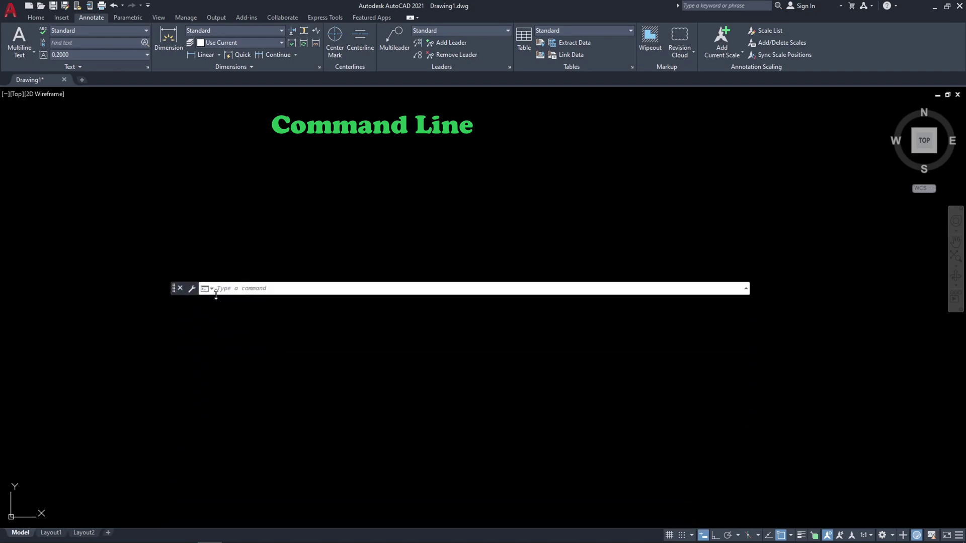
left_click(276, 274)
key("Escape")
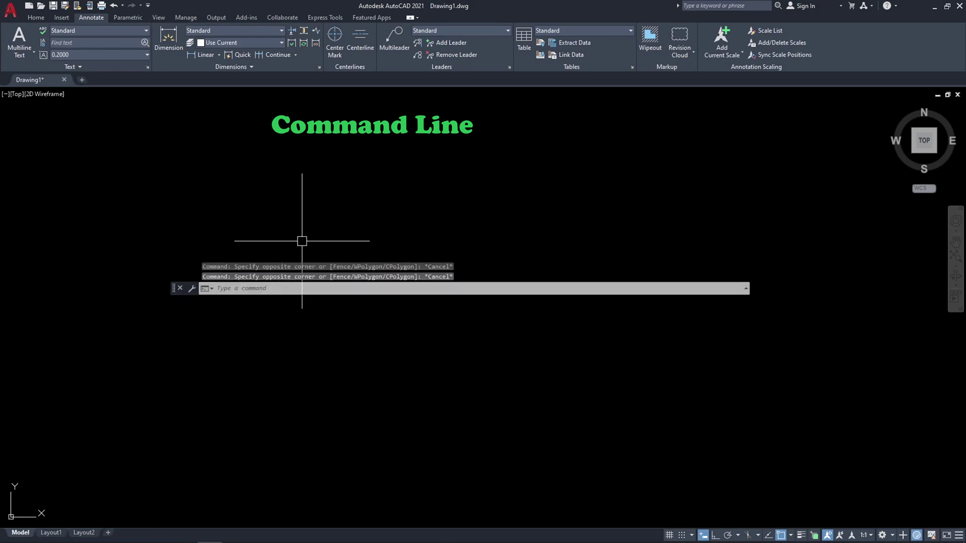
Draw a single short diagonal line just above the floating command line with the Line command.
left_click(36, 19)
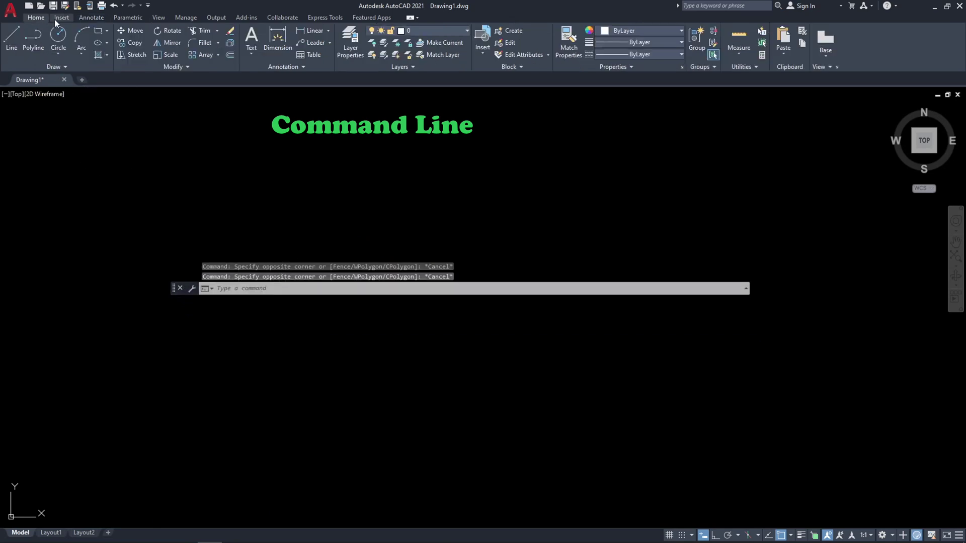
left_click(13, 40)
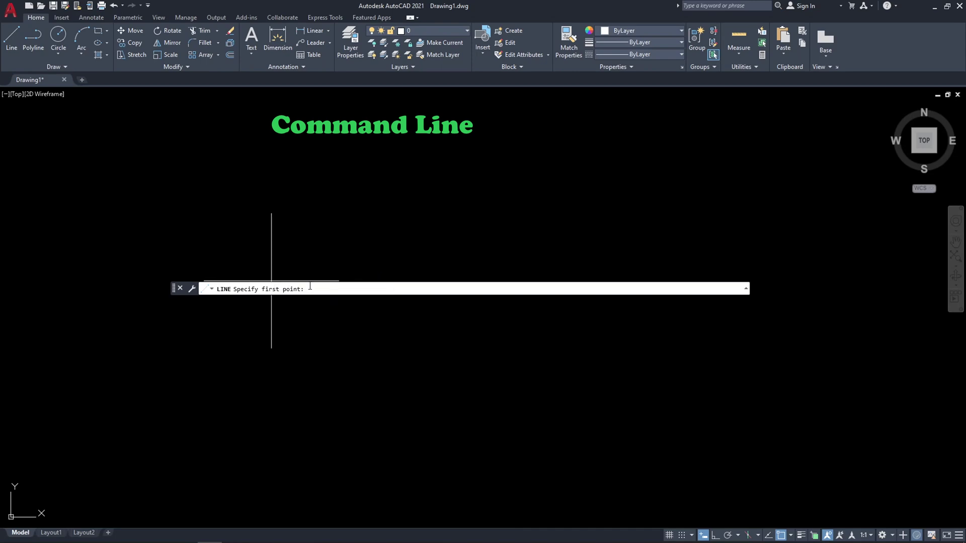
left_click(291, 240)
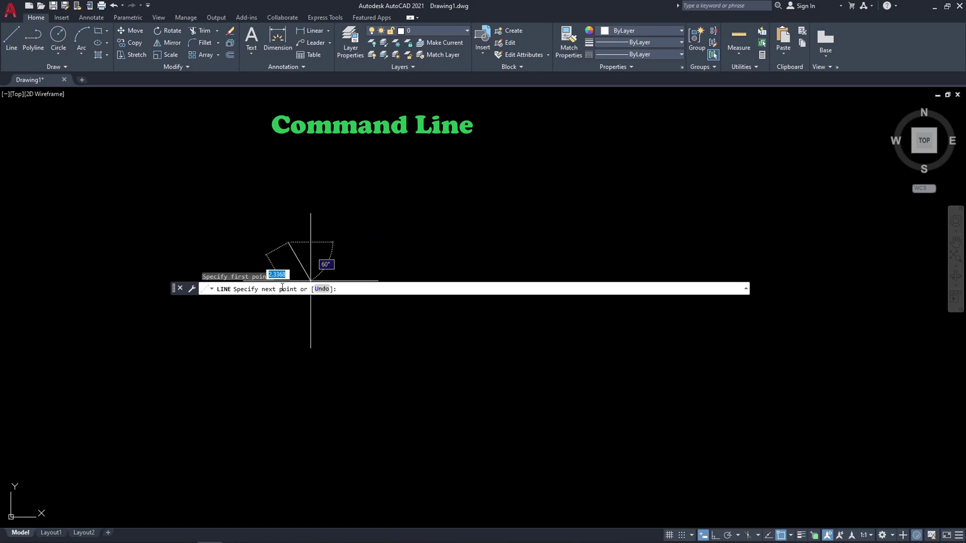
left_click(369, 177)
key("Escape")
Erase the short diagonal line above the command line.
left_click(367, 220)
left_click(321, 177)
type("E")
key("Return")
key("Escape")
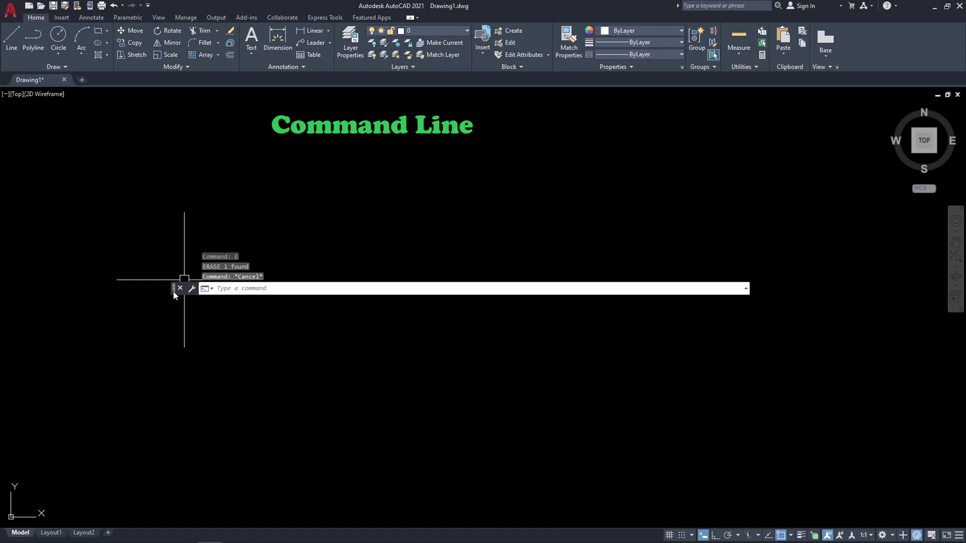
Dock the command line along the lower edge of the drawing area.
left_click_drag(173, 292, 122, 520)
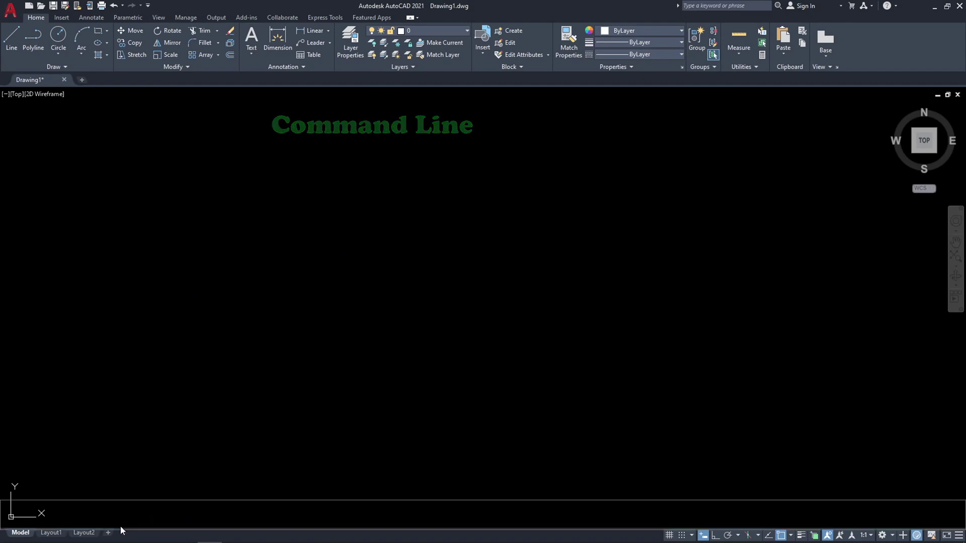
left_click(183, 356)
key("Escape")
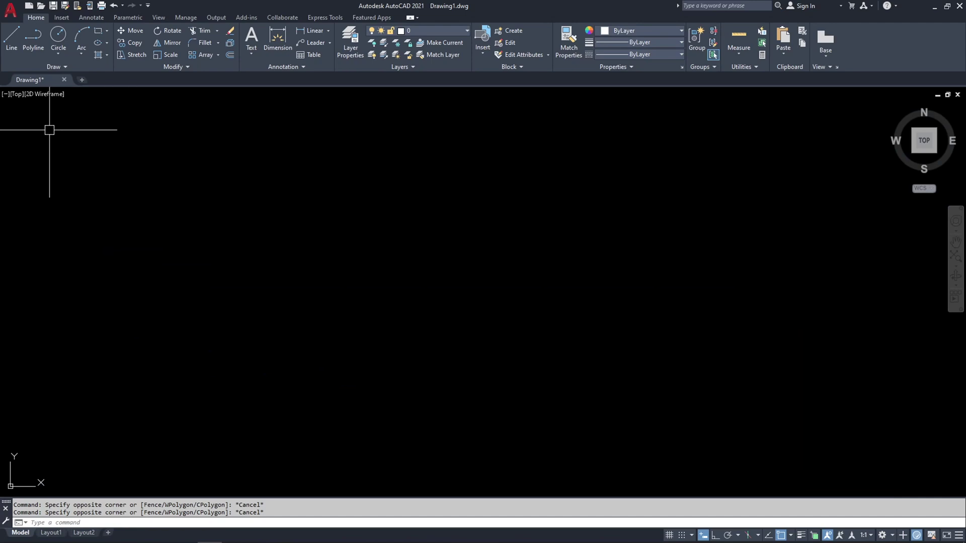
left_click(19, 105)
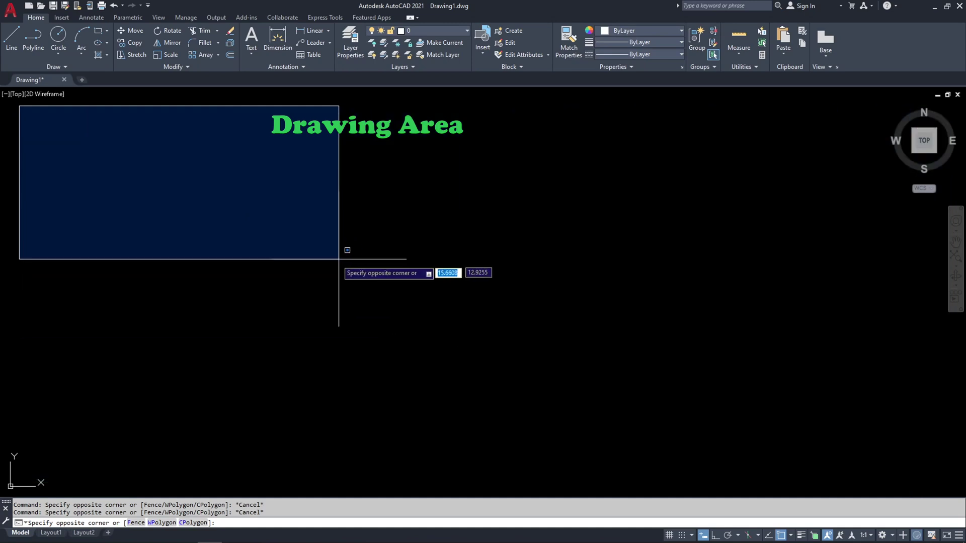
key("Escape")
key("Escape")
key("Escape")
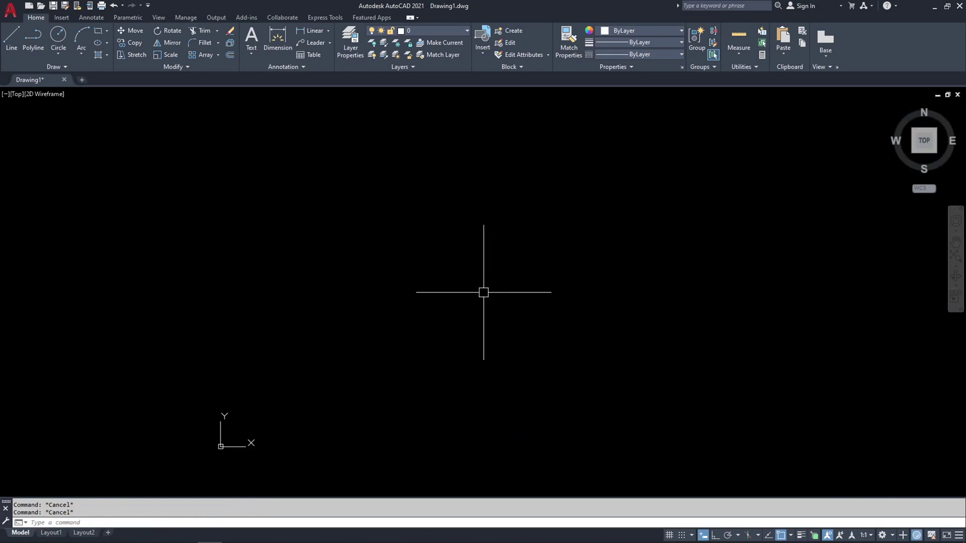
Paste the copied picture of a computer mouse into the middle of the drawing area.
key("ctrl+v")
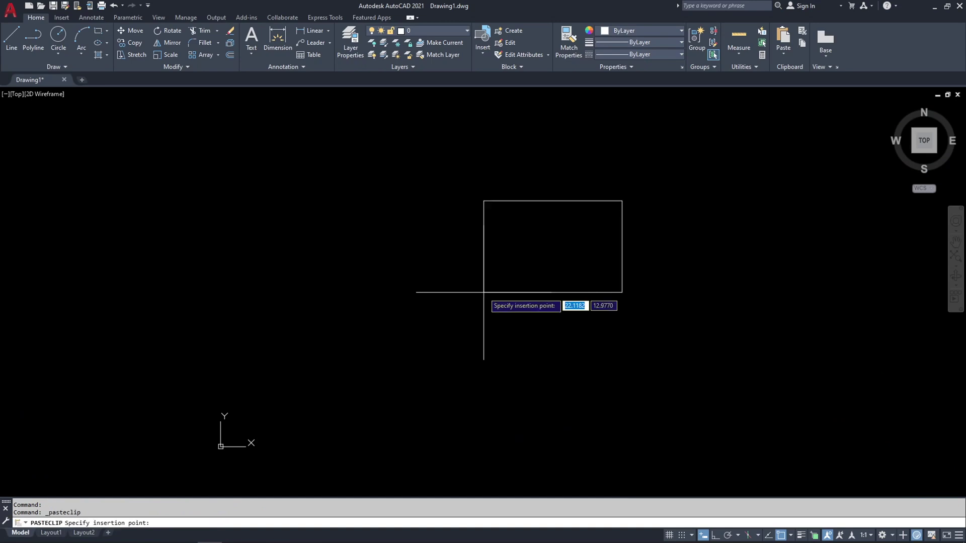
left_click(465, 298)
left_click(684, 327)
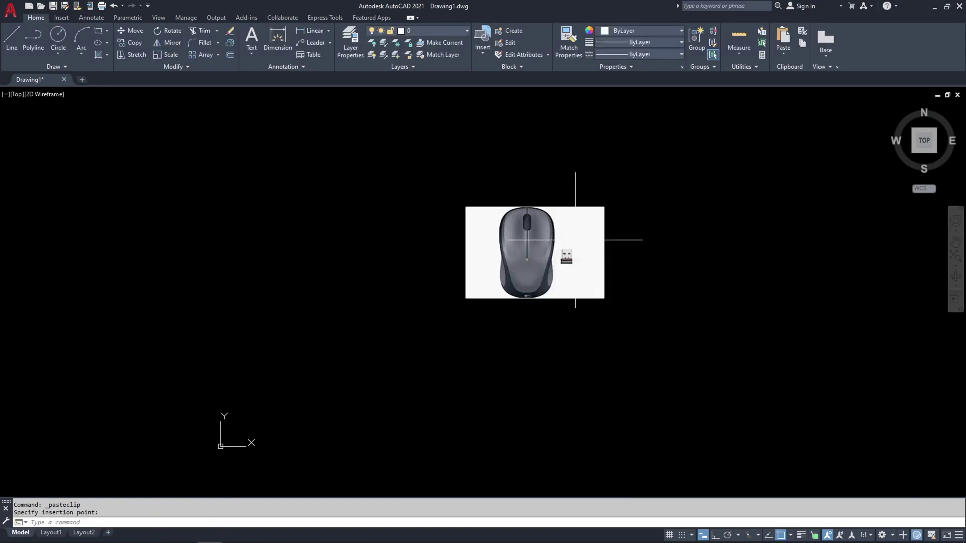
Examine the pasted mouse picture both close up and as a whole.
scroll(526, 211, "up", 5)
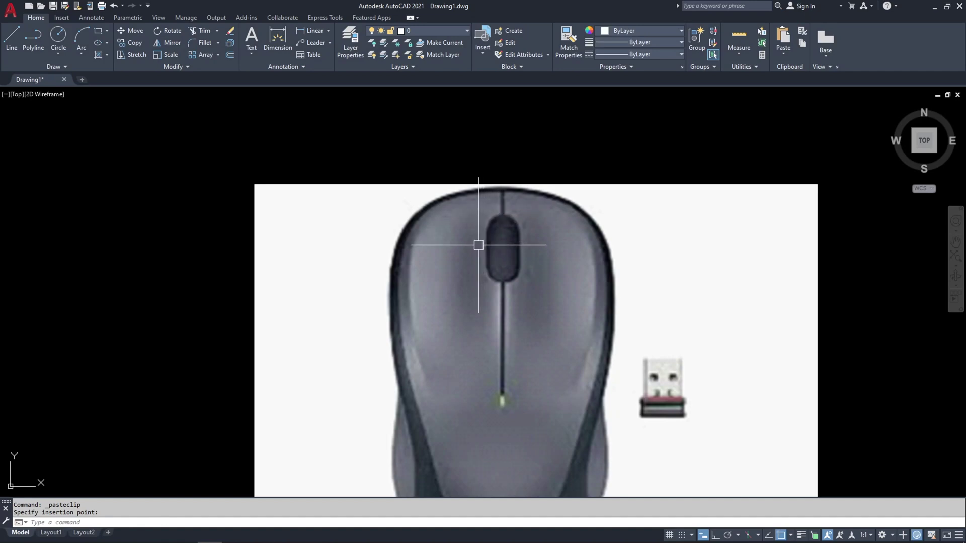
scroll(519, 231, "down", 2)
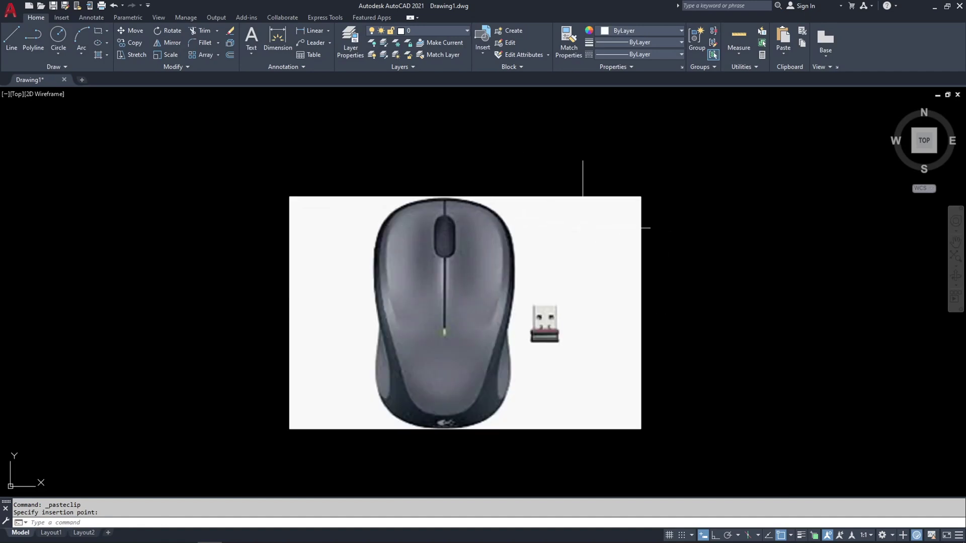
scroll(683, 238, "up", 2)
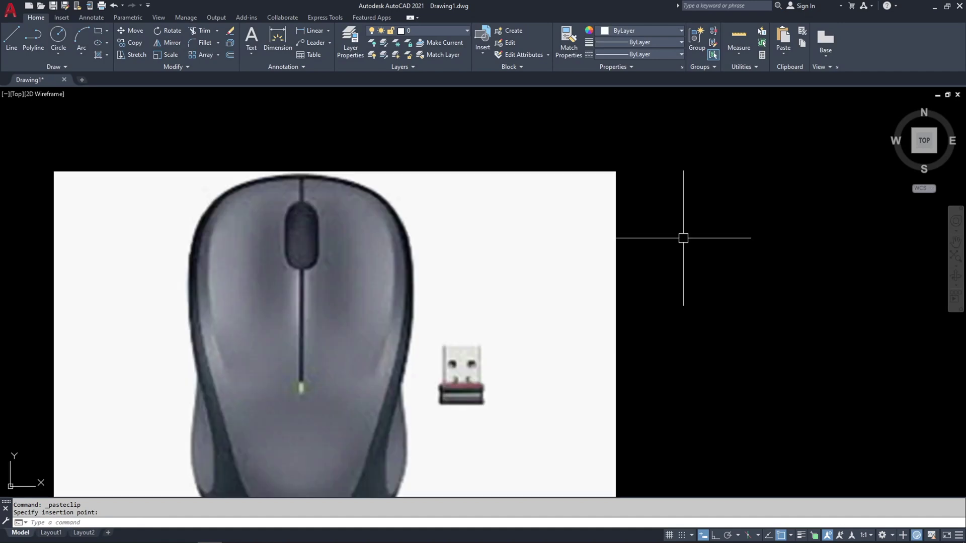
scroll(683, 238, "up", 2)
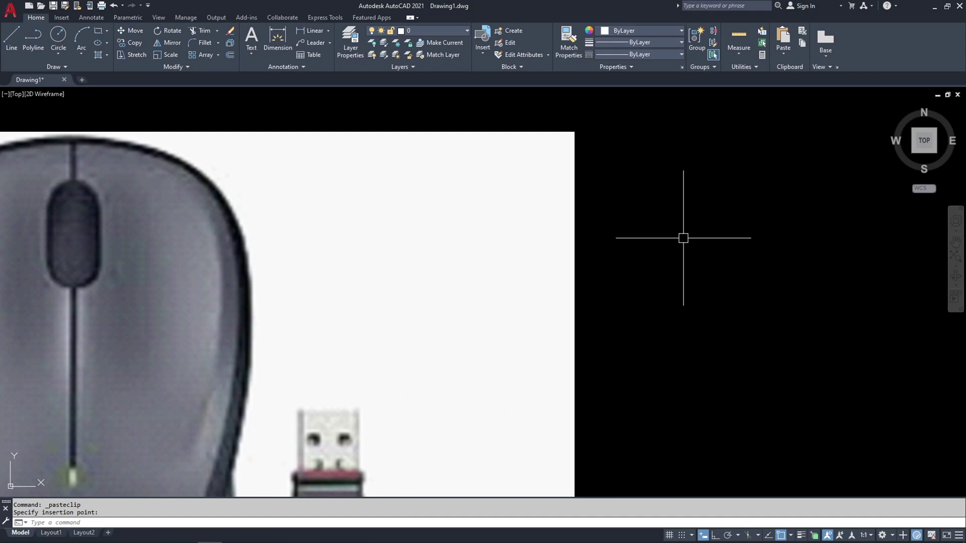
scroll(683, 238, "down", 4)
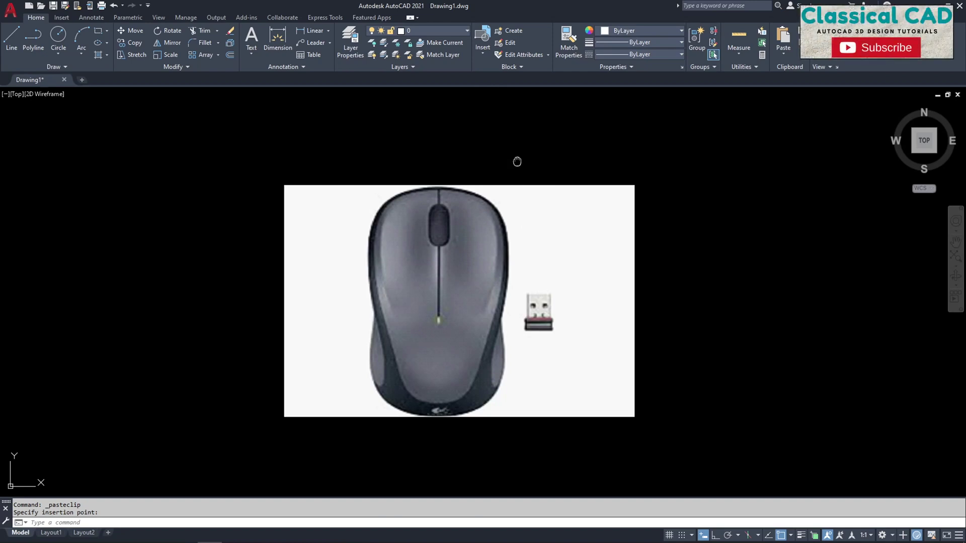
middle_click_drag(517, 161, 497, 168)
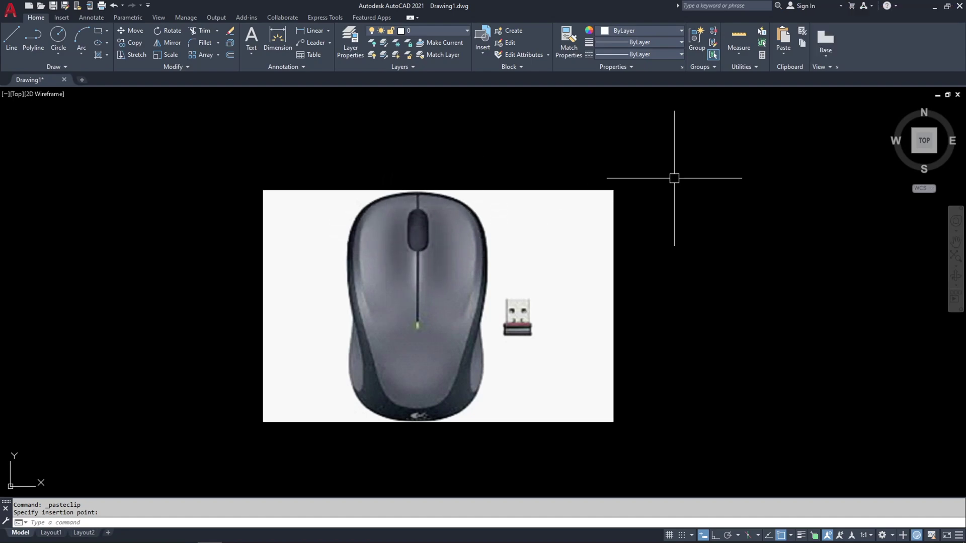
Select the mouse picture, look at its context commands, and clear the selection without choosing any.
key("Escape")
left_click(623, 180)
left_click(587, 209)
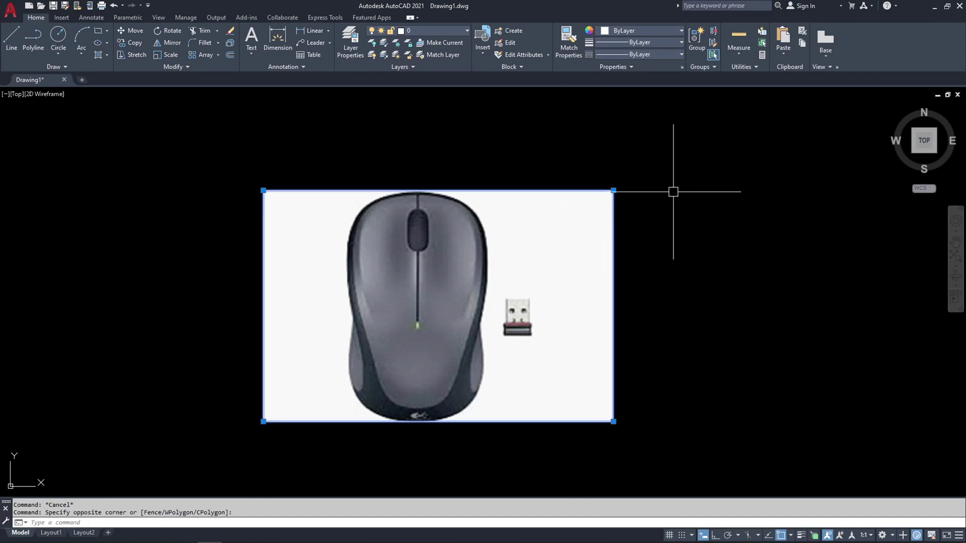
right_click(674, 192)
key("Escape")
key("Escape")
Select the mouse picture again, look up the command suggestions for E, and dismiss them without running a command.
left_click(635, 185)
left_click(584, 213)
type("E")
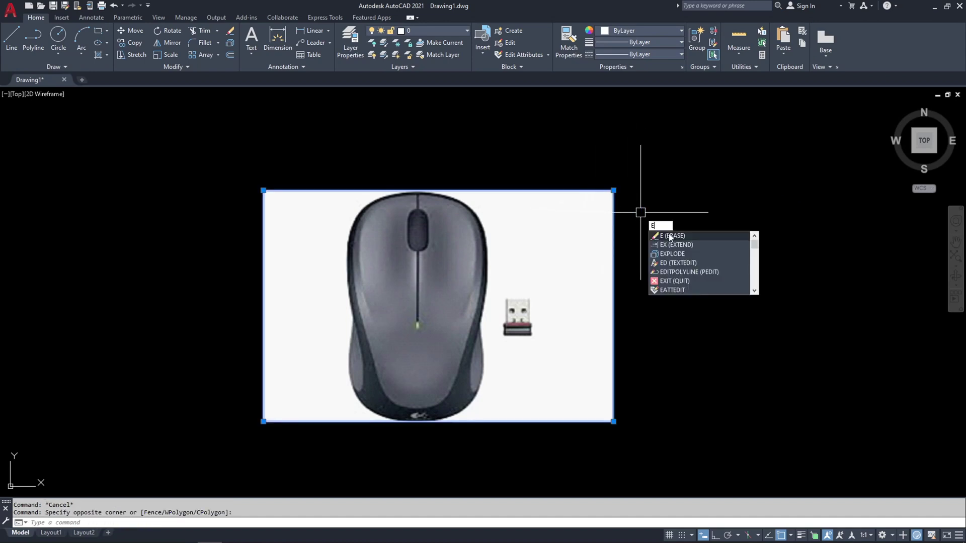
key("BackSpace")
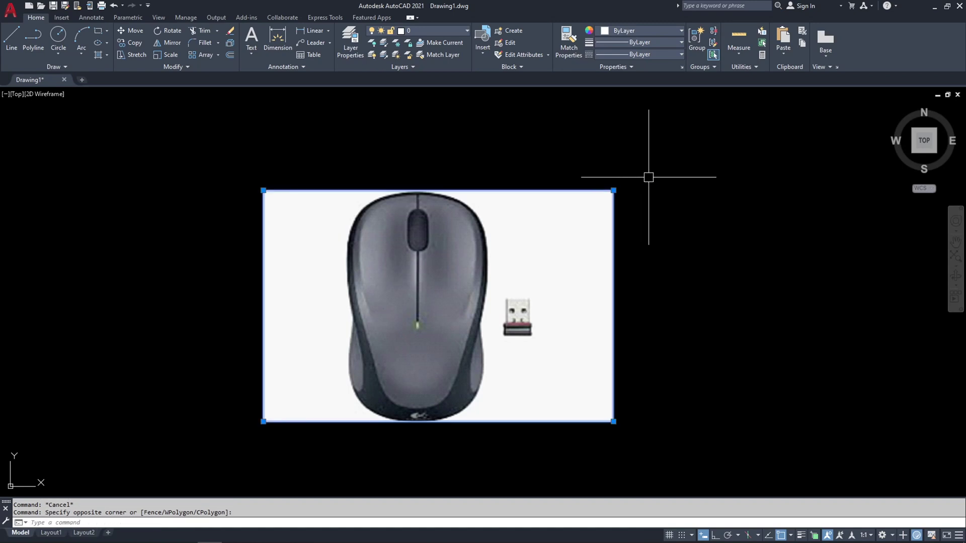
Delete the selected mouse picture from the drawing area.
key("Delete")
key("Escape")
key("Escape")
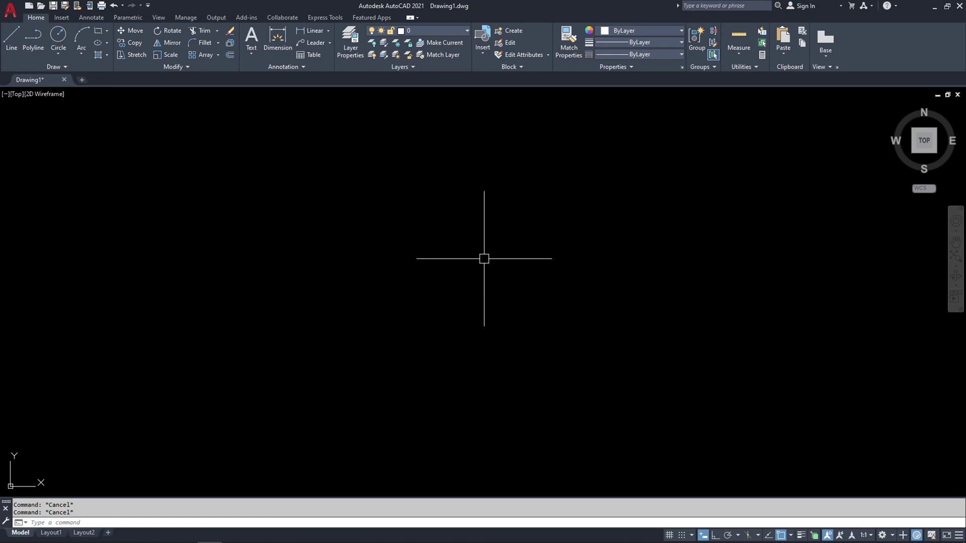
Open the drawing units settings, and set the insertion scale to Meters and the length precision to 0.00.
type("UN")
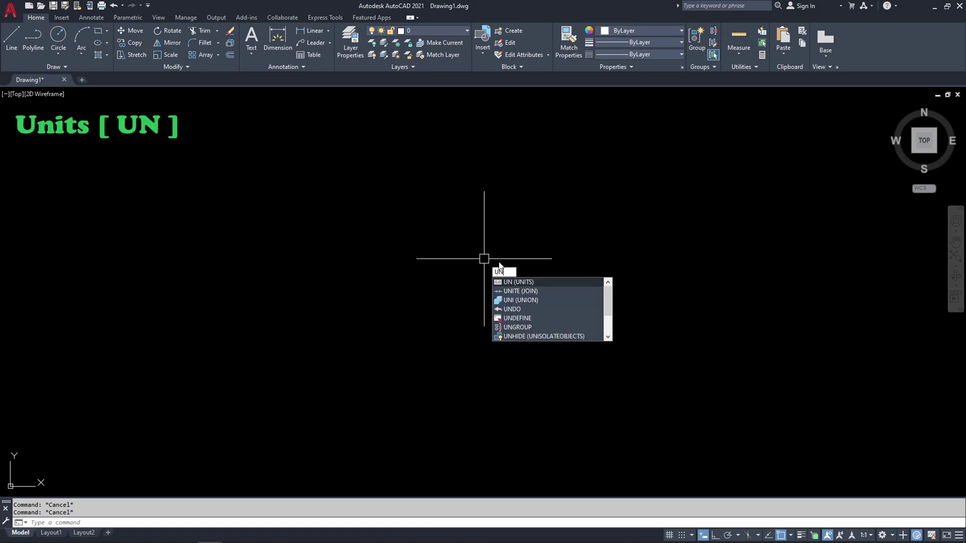
key("Return")
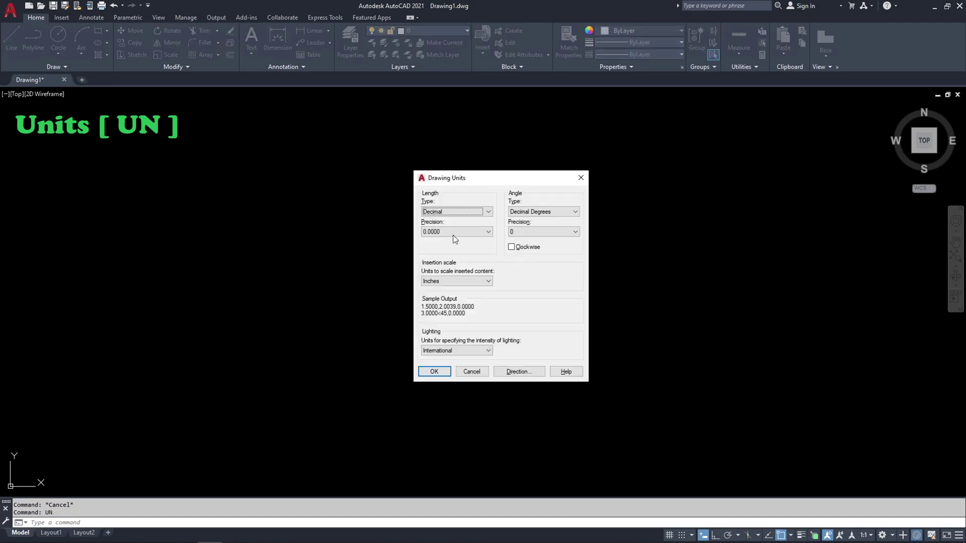
left_click(440, 283)
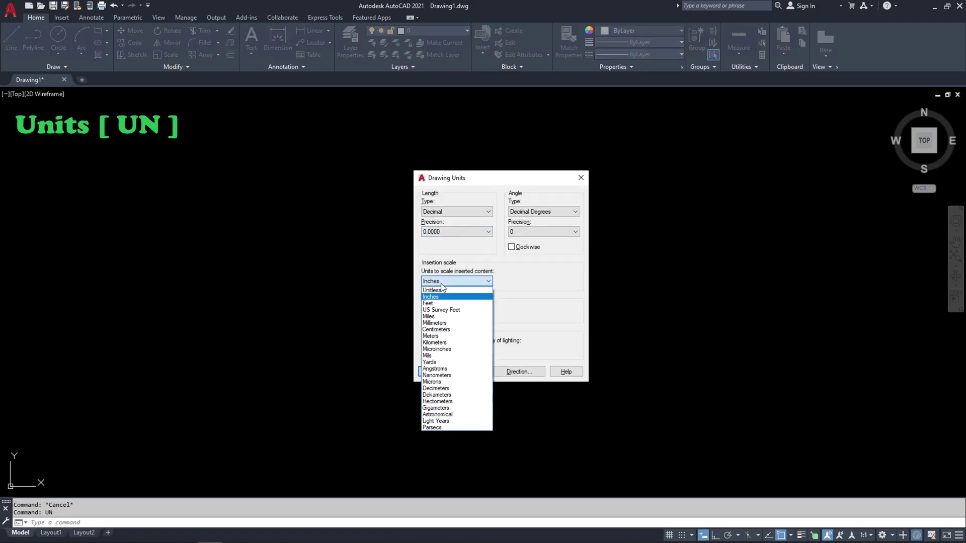
left_click(446, 336)
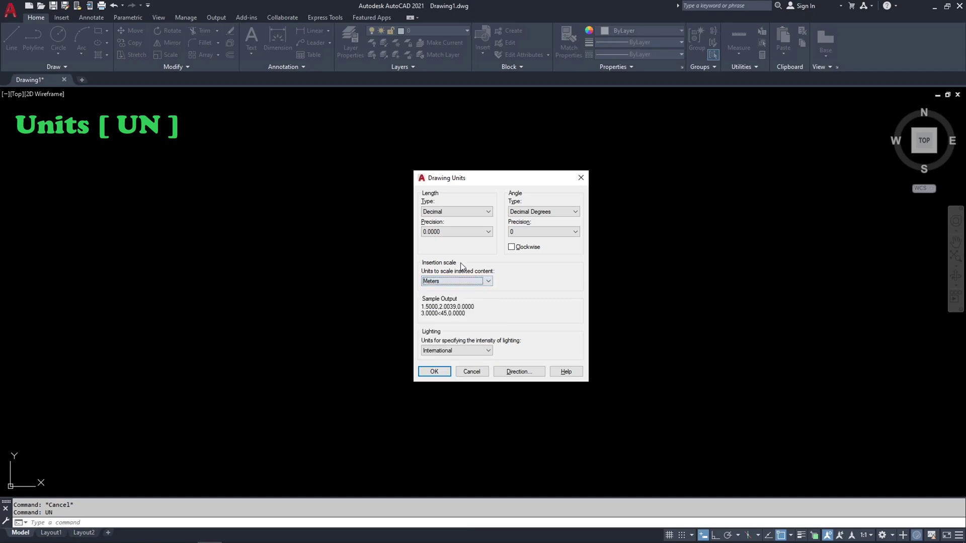
left_click(455, 231)
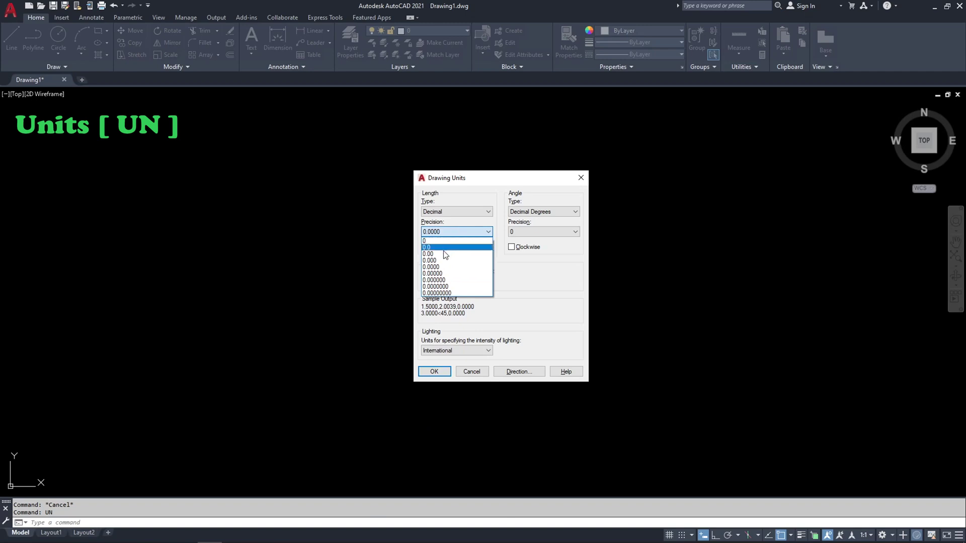
left_click(445, 253)
Look through the length type options and choose Decimal.
left_click(464, 213)
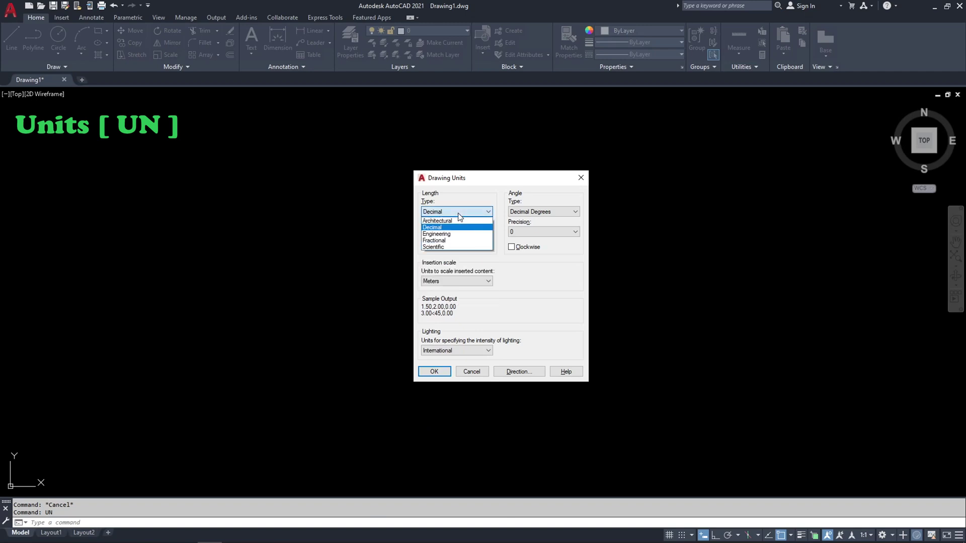
left_click(454, 223)
left_click(455, 211)
left_click(447, 229)
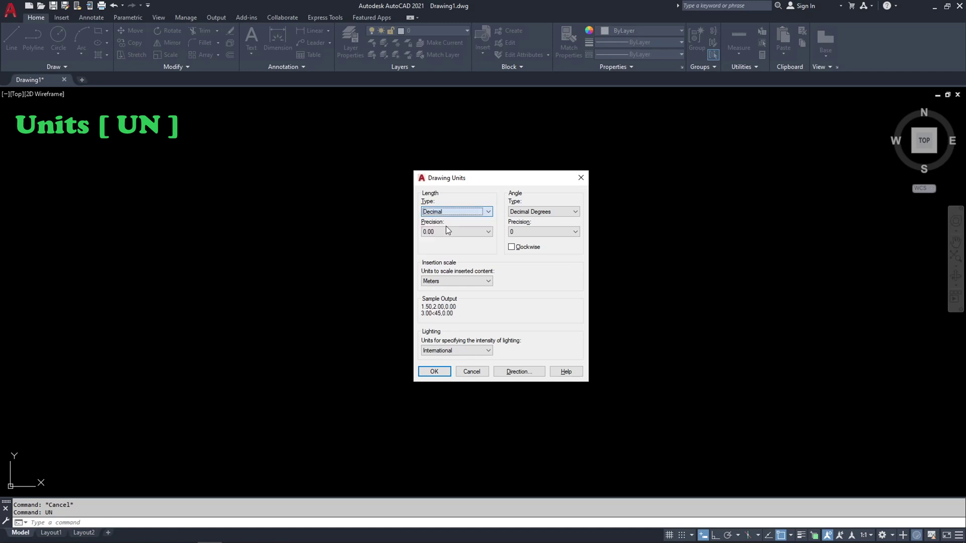
Set the angle type to Decimal Degrees with precision 0 and apply the drawing units.
left_click(544, 214)
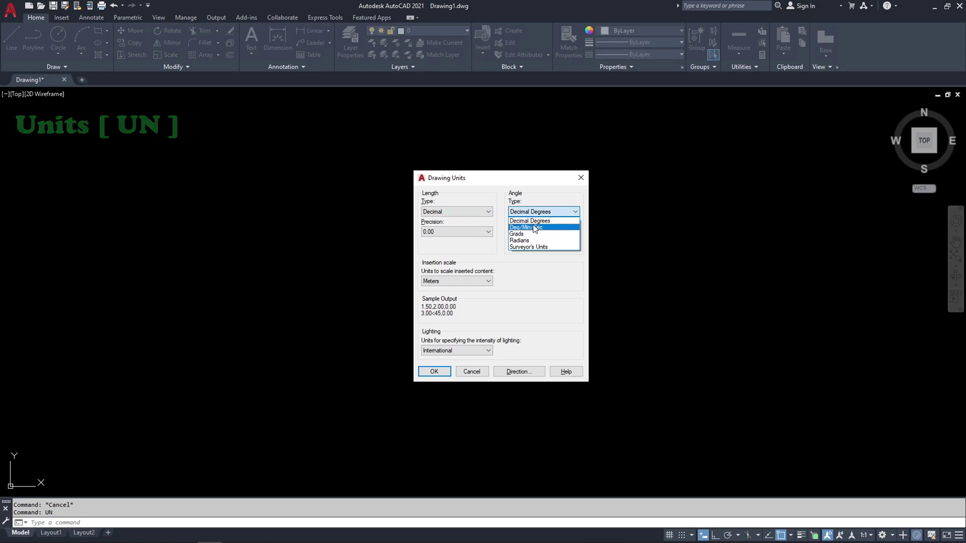
left_click(549, 225)
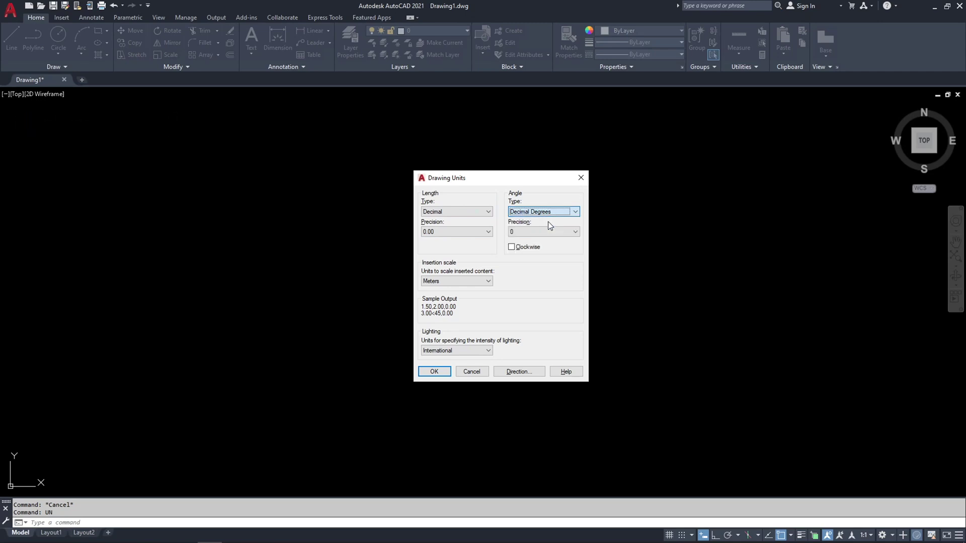
left_click(530, 231)
left_click(518, 240)
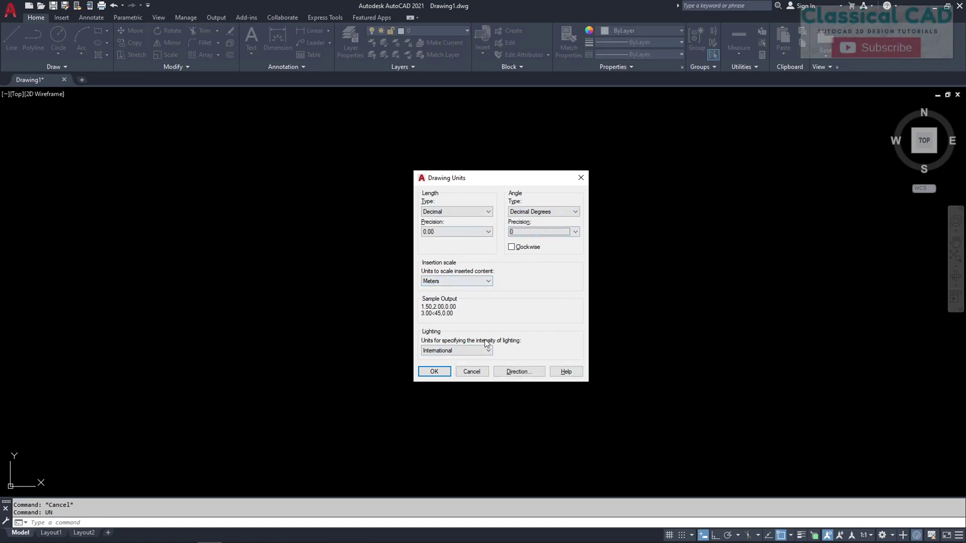
left_click(434, 372)
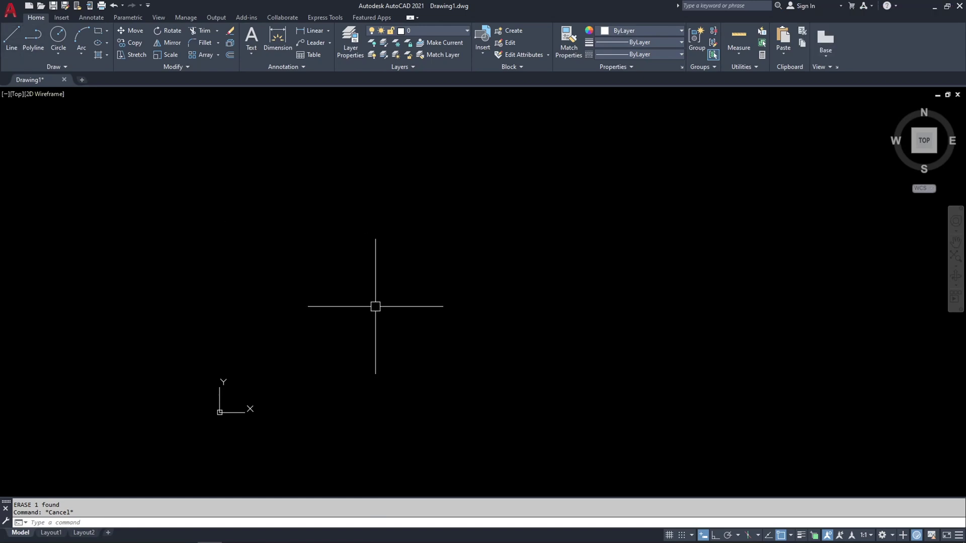
Draw a single slanted line about 28 units long at about 38° in the middle of the drawing area.
type("l")
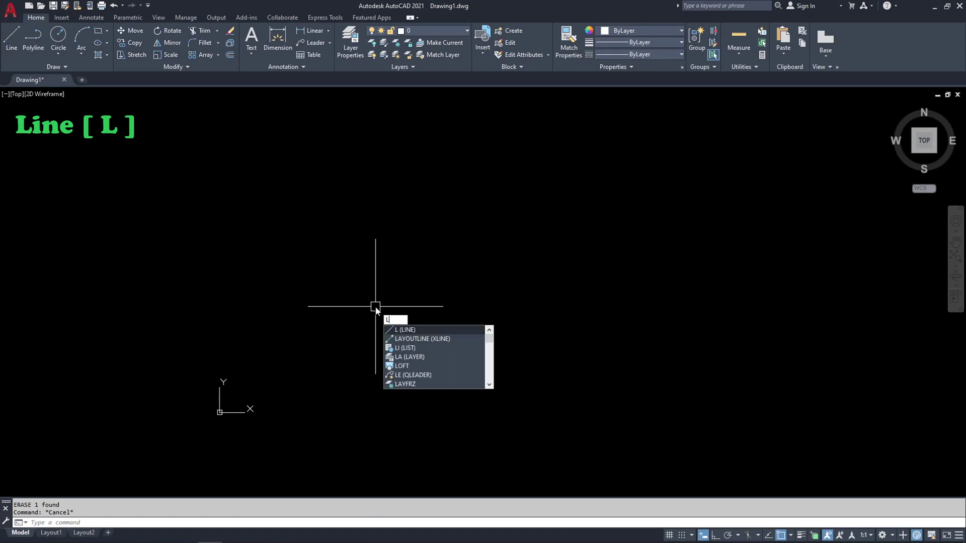
key("Return")
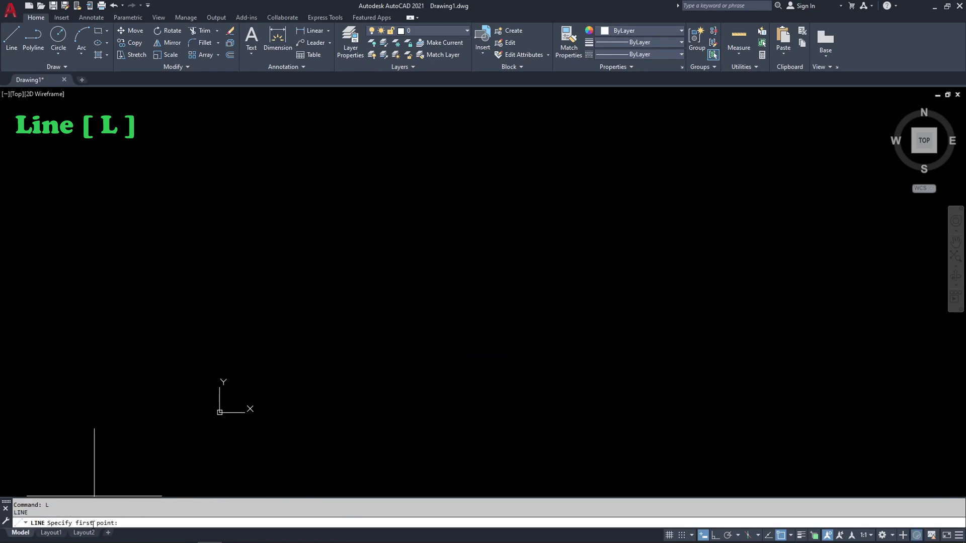
left_click(411, 340)
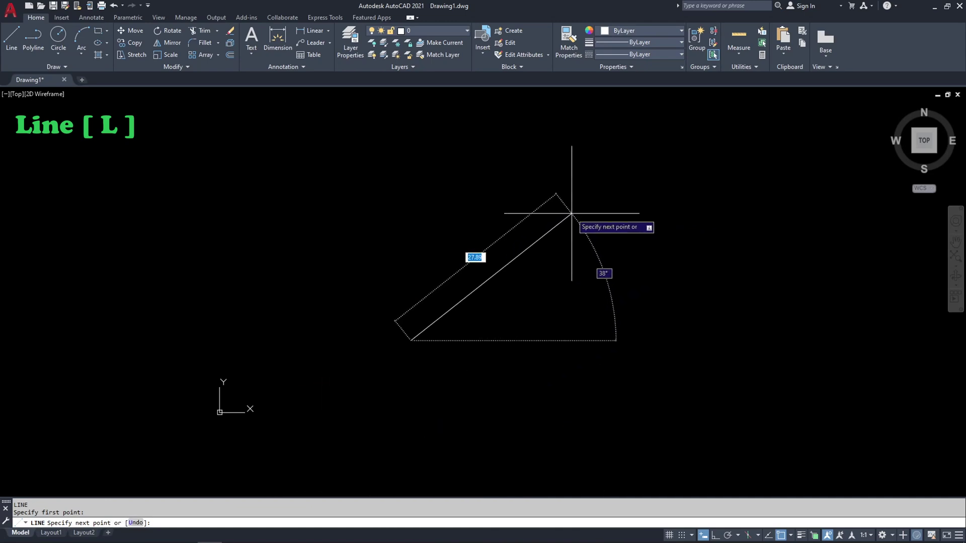
left_click(570, 213)
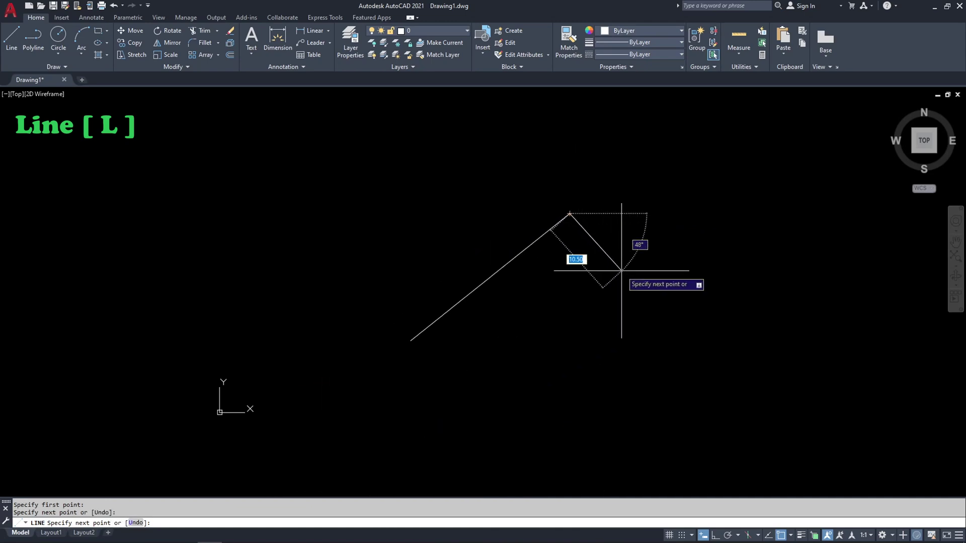
scroll(592, 249, "up", 2)
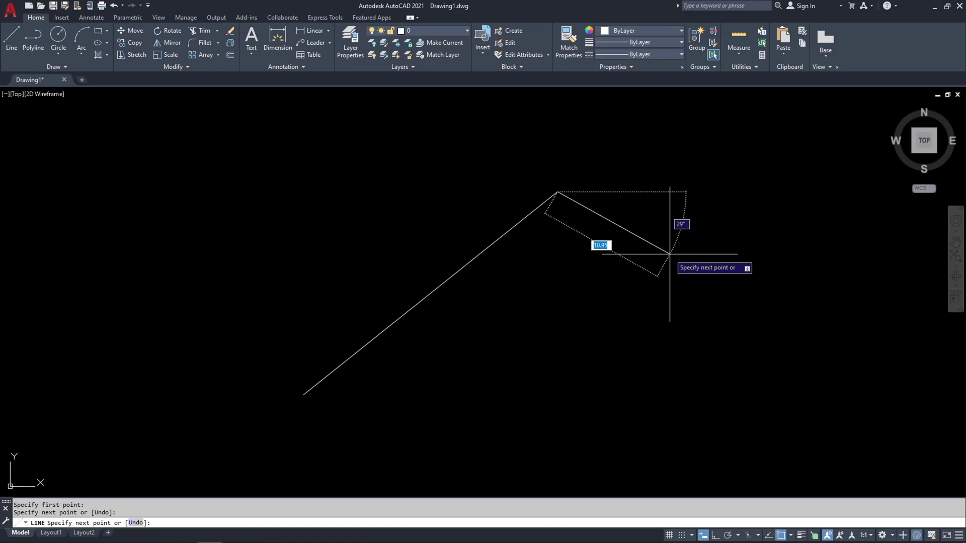
key("Escape")
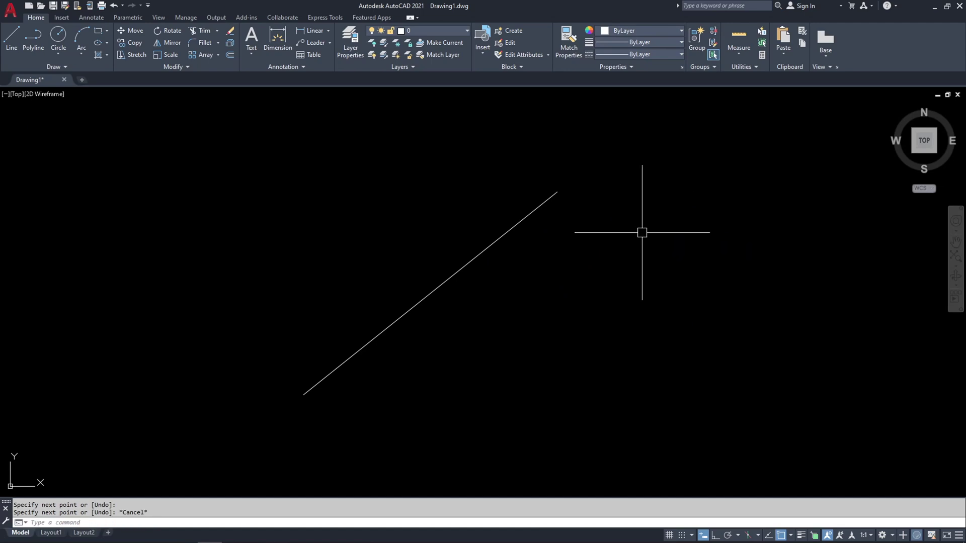
key("Escape")
key("Escape")
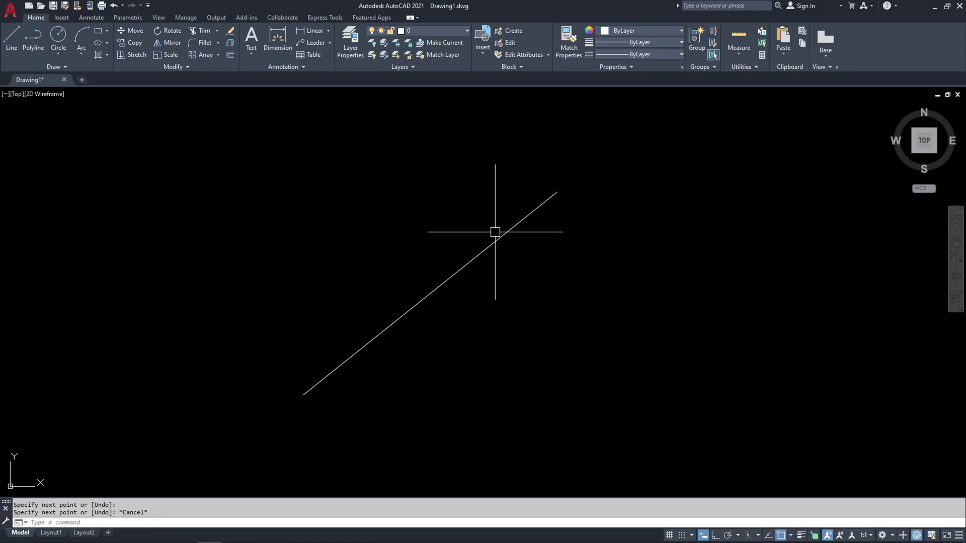
Preview a second line about 15.5 units long at about 36° beside the first one, and cancel it.
mouse_move(533, 255)
middle_mouse_down()
mouse_move(459, 271)
mouse_move(545, 283)
middle_mouse_up()
type("L")
key("Return")
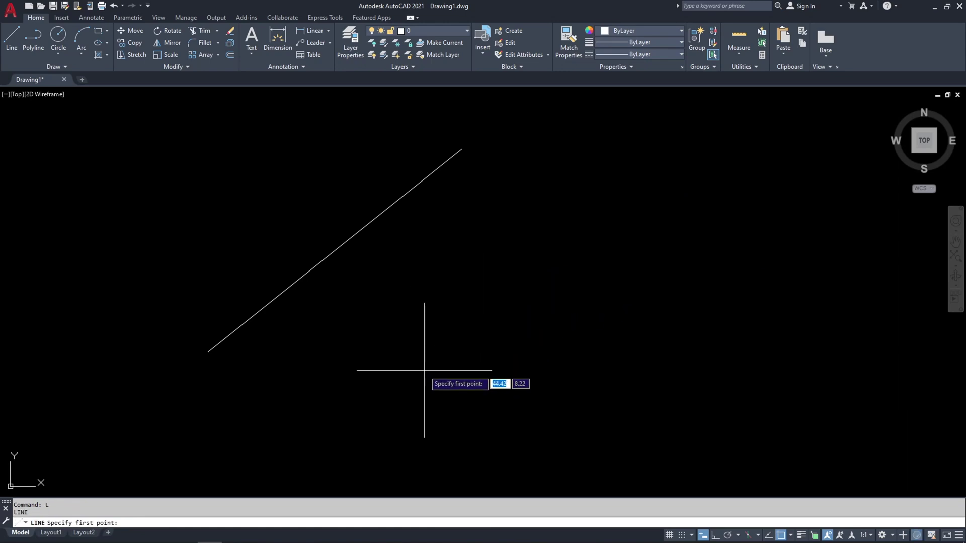
left_click(424, 370)
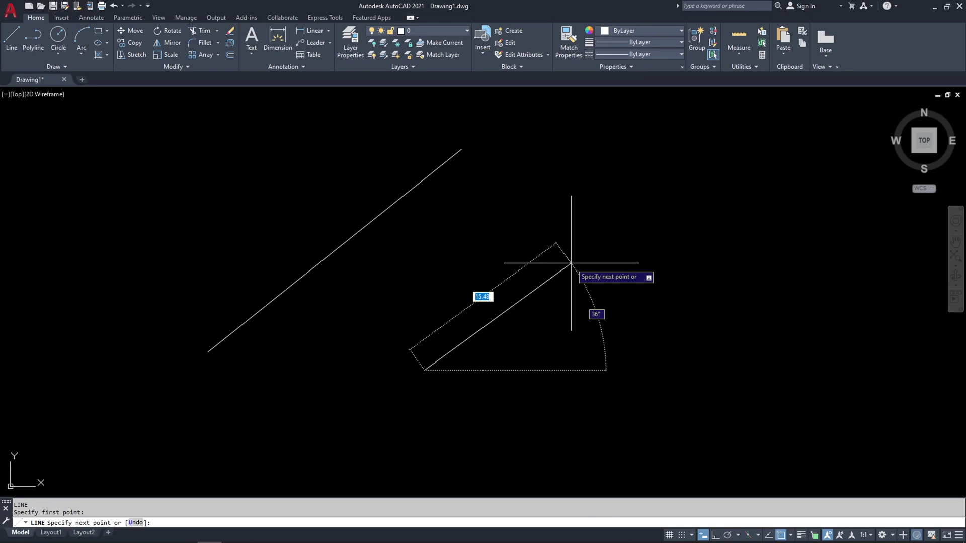
key("Escape")
Paste the captured picture of the line preview beside the first line and enlarge it with Scale.
key("ctrl+v")
left_click(523, 254)
left_click(563, 265)
left_click(539, 248)
type("sc")
key("Return")
left_click(555, 256)
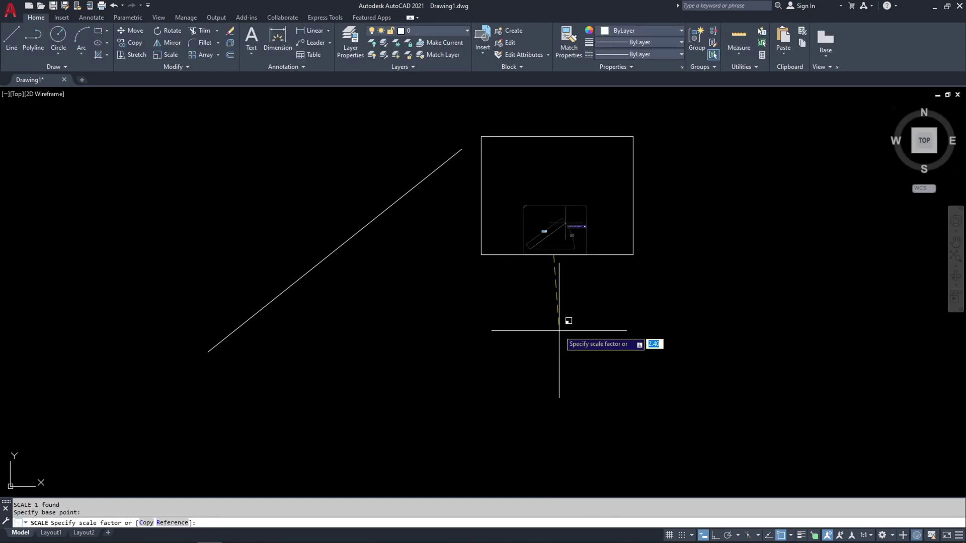
left_click(573, 347)
Move the enlarged line-preview picture so it sits clear of the first line.
key("Escape")
left_click(582, 233)
middle_click_drag(582, 233, 524, 254)
type("m")
key("Return")
left_click(664, 242)
scroll(506, 201, "up", 5)
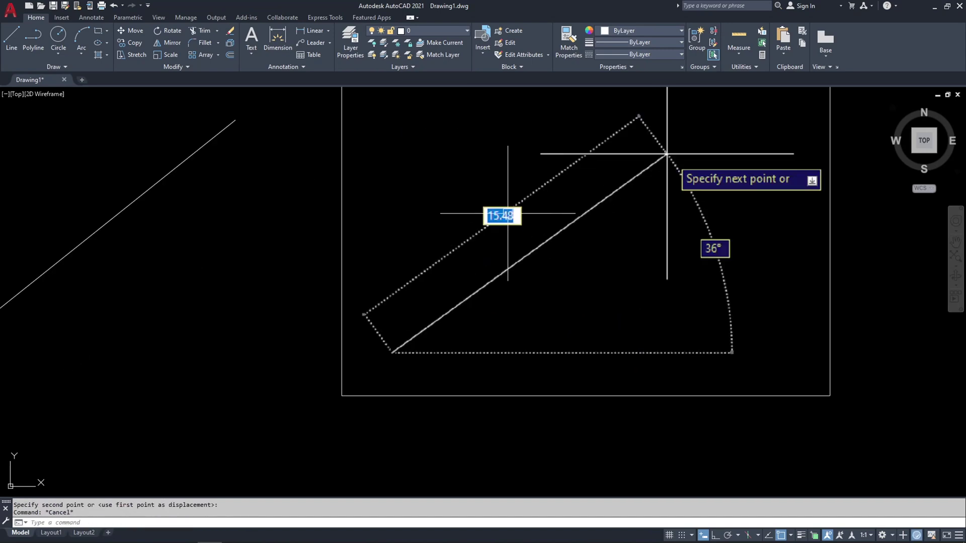
Start a line beside the picture to compare its length and angle preview with the pasted one, and cancel it.
middle_click_drag(539, 225, 469, 266)
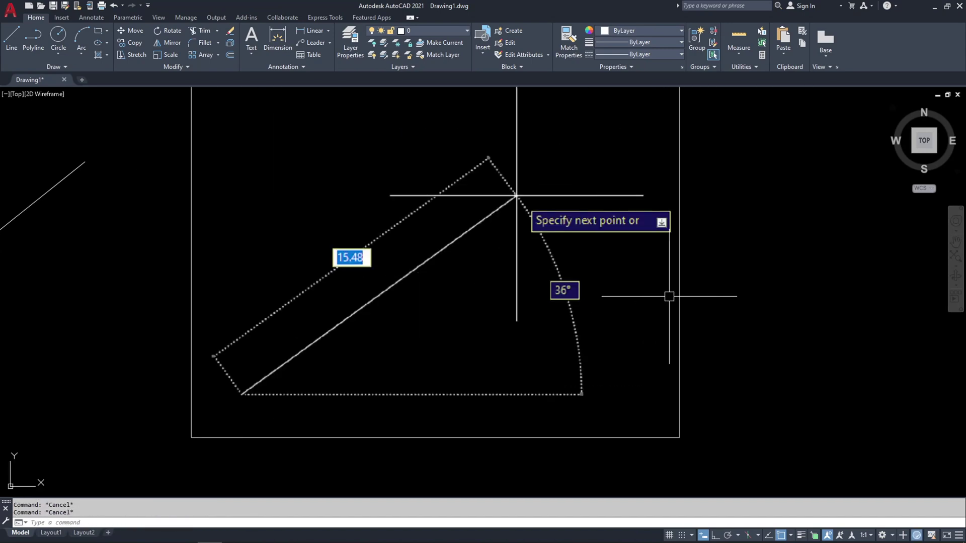
middle_click_drag(663, 295, 608, 301)
key("Escape")
scroll(547, 306, "down", 5)
scroll(547, 306, "up", 3)
type("l")
key("Return")
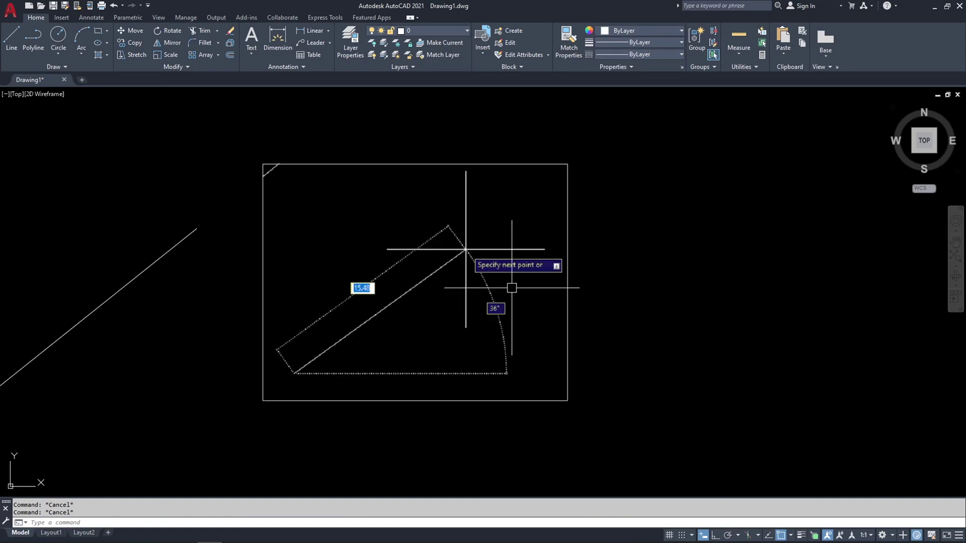
left_click(607, 368)
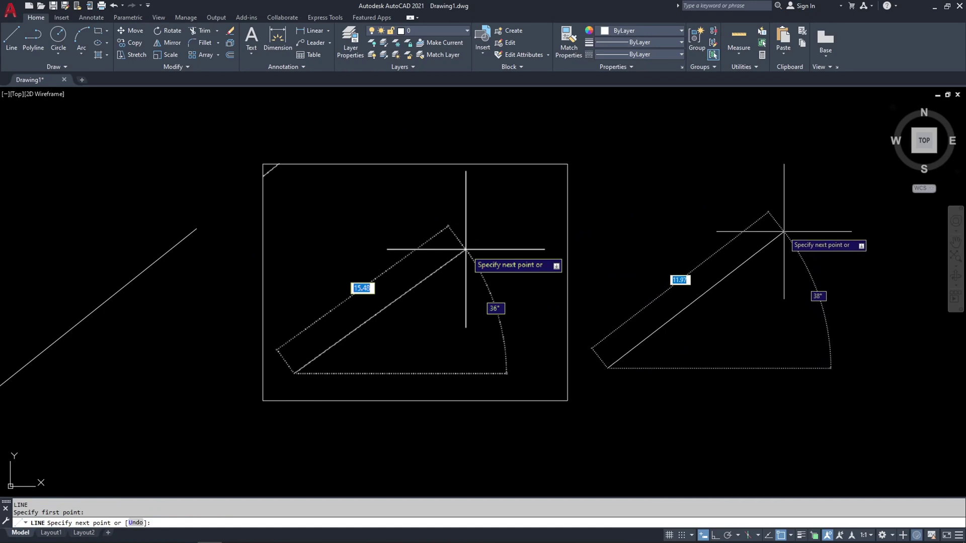
key("Escape")
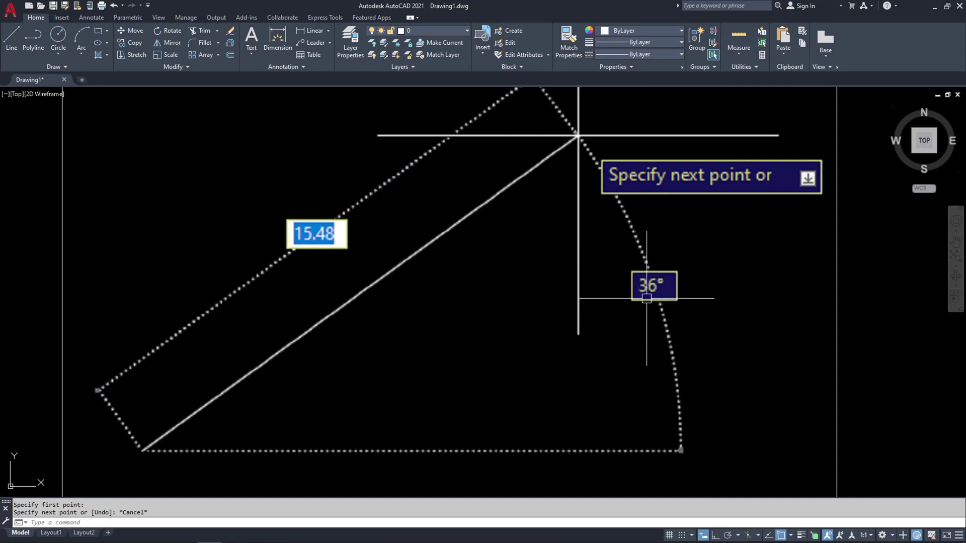
Draw a line 10 units long at 45° in the empty space to the right of the picture.
scroll(624, 299, "down", 2)
middle_click_drag(557, 287, 528, 293)
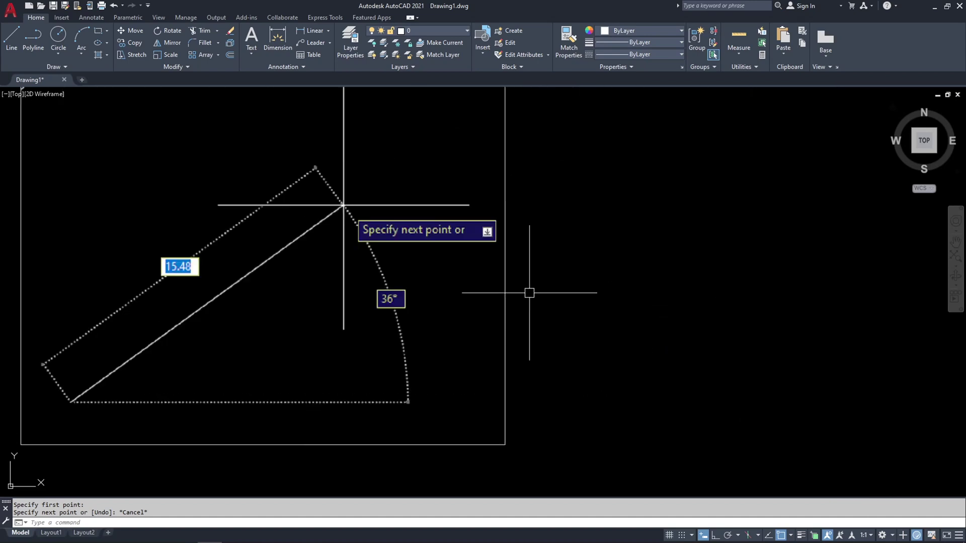
type("L")
key("Return")
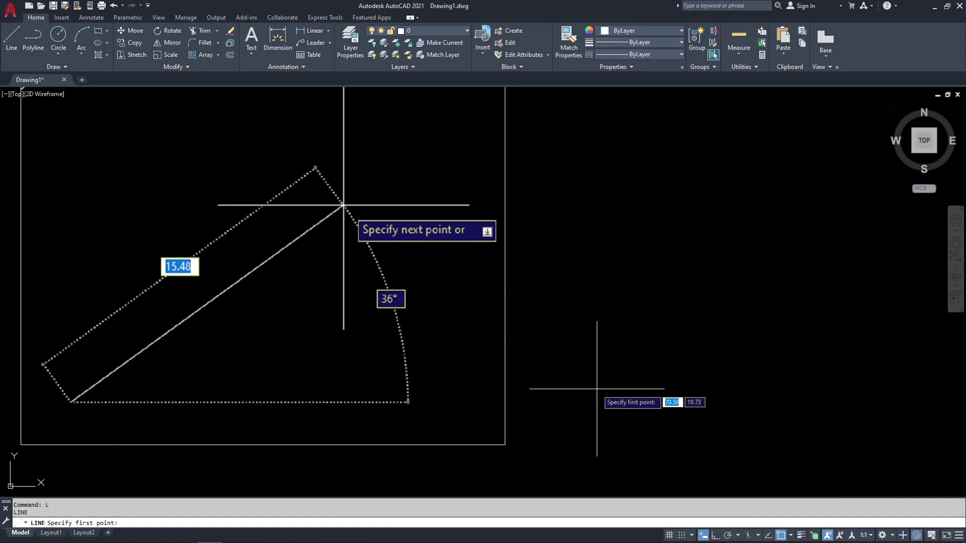
left_click(597, 389)
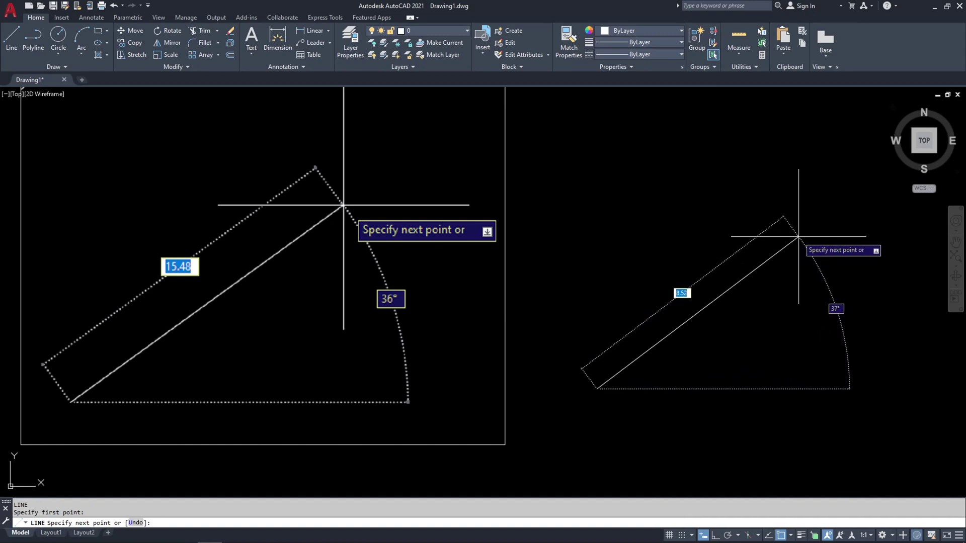
type("10")
key("Tab")
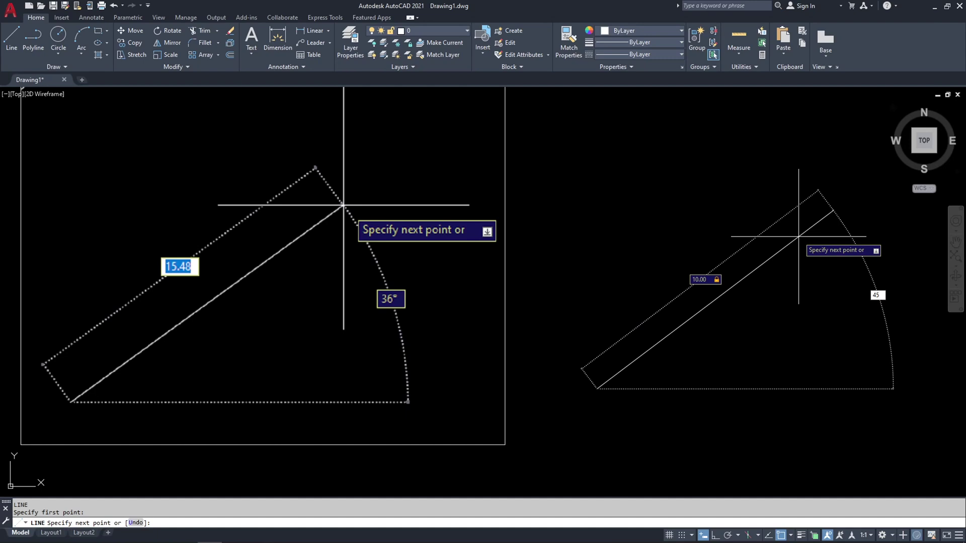
key("Return")
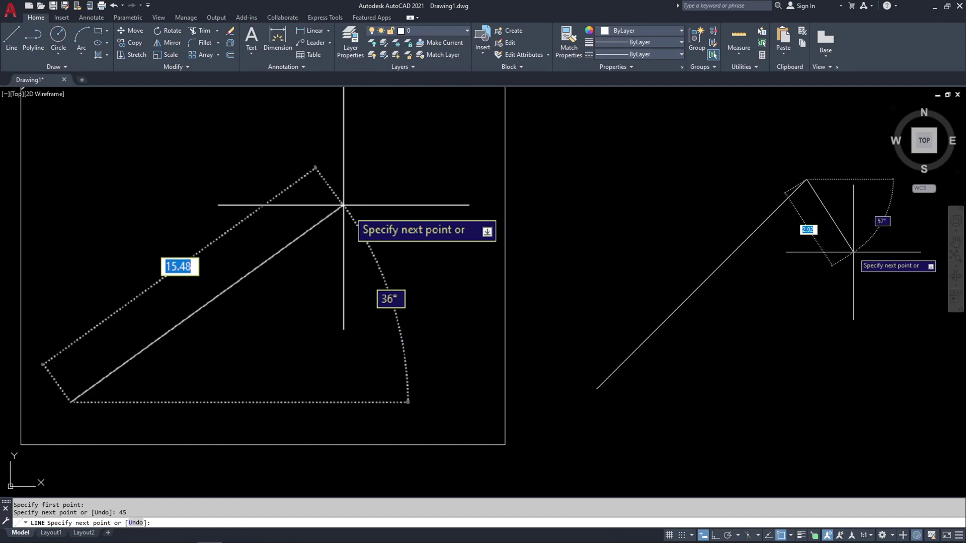
middle_click_drag(835, 272, 737, 271)
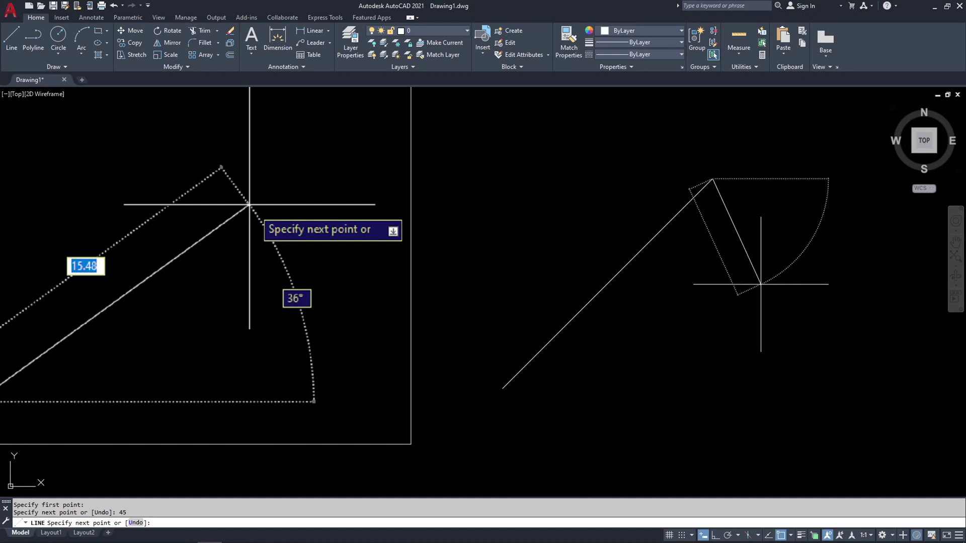
key("Escape")
Draw a horizontal line to the right from the lower end of the 45° line with Ortho mode on.
type("l")
key("Return")
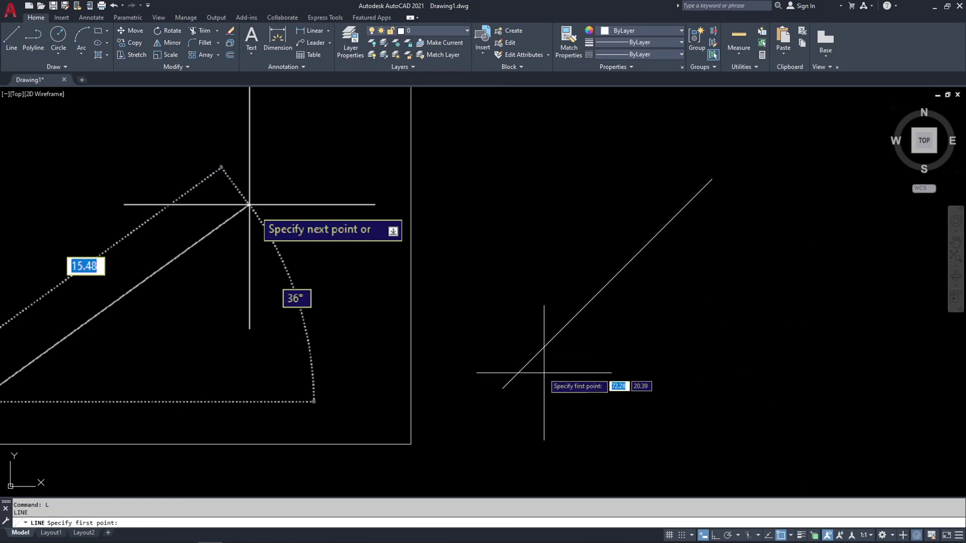
left_click(502, 388)
key("F8")
left_click(648, 388)
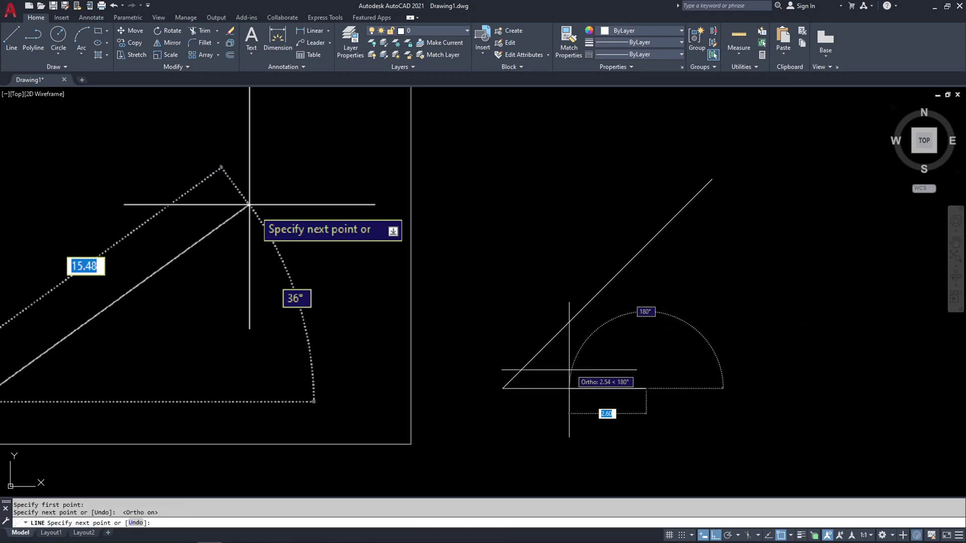
key("Escape")
scroll(539, 388, "up", 3)
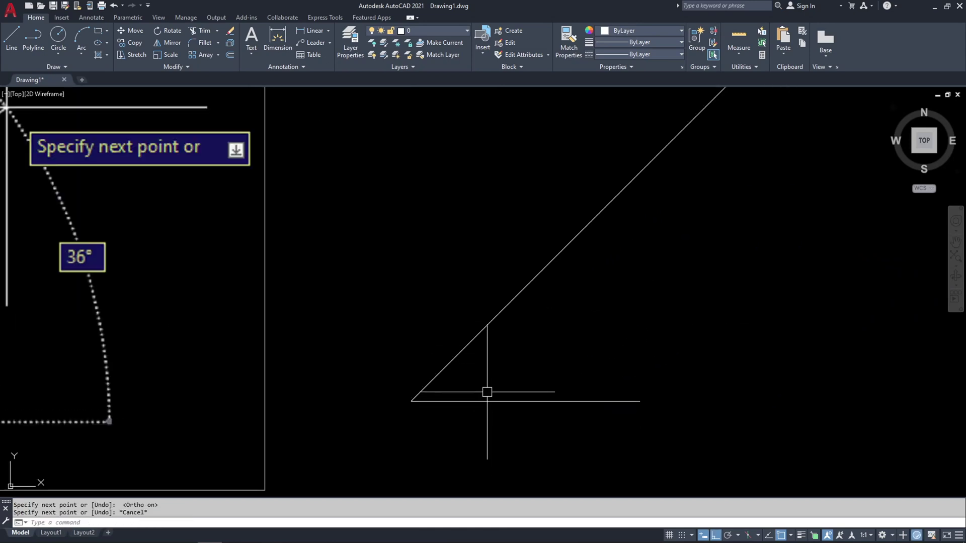
Add an angular dimension between the sloping line and the horizontal line.
scroll(468, 344, "down", 2)
type("n")
key("Return")
left_click(455, 355)
left_click(464, 390)
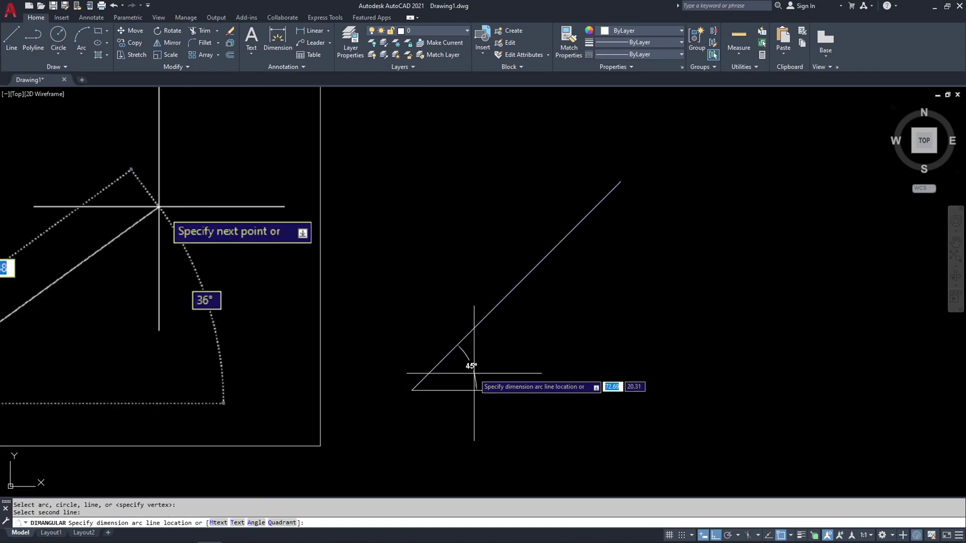
scroll(475, 373, "up", 4)
left_click(470, 377)
Delete the angular dimension and the horizontal line, keeping only the sloping line.
left_click(470, 353)
key("Delete")
left_click(510, 391)
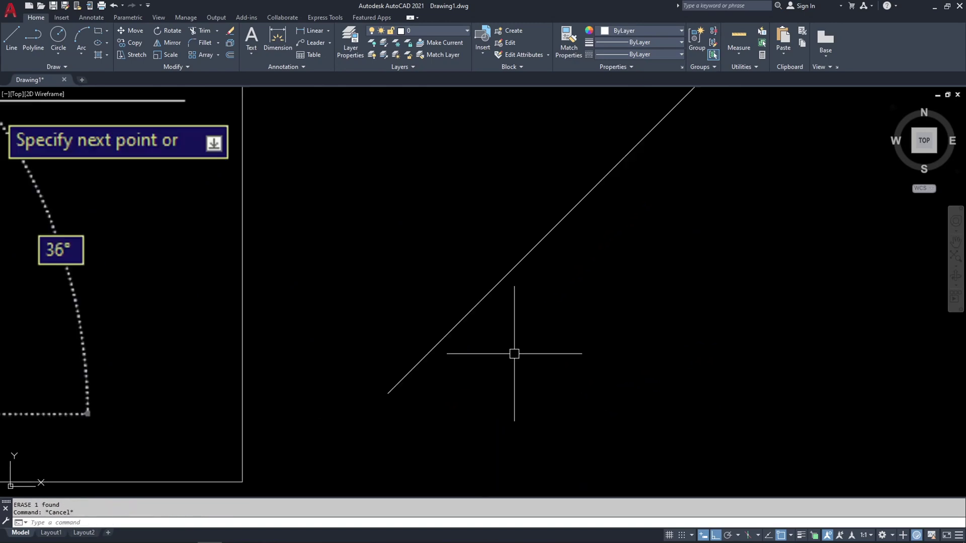
key("Escape")
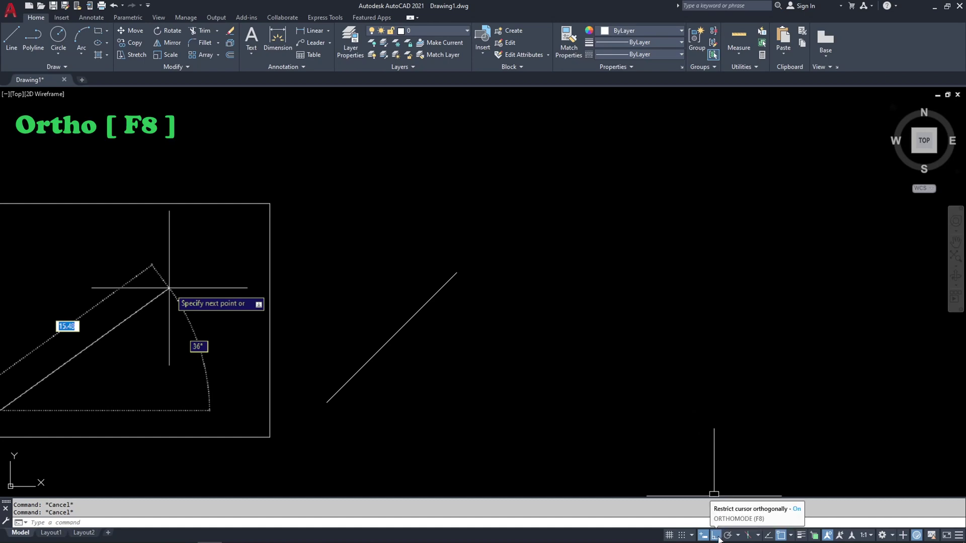
Start a line to the right of the 45° line with Ortho off, and toggle Ortho mode to compare constrained and free directions.
left_click(717, 537)
type("l")
key("Return")
left_click(456, 409)
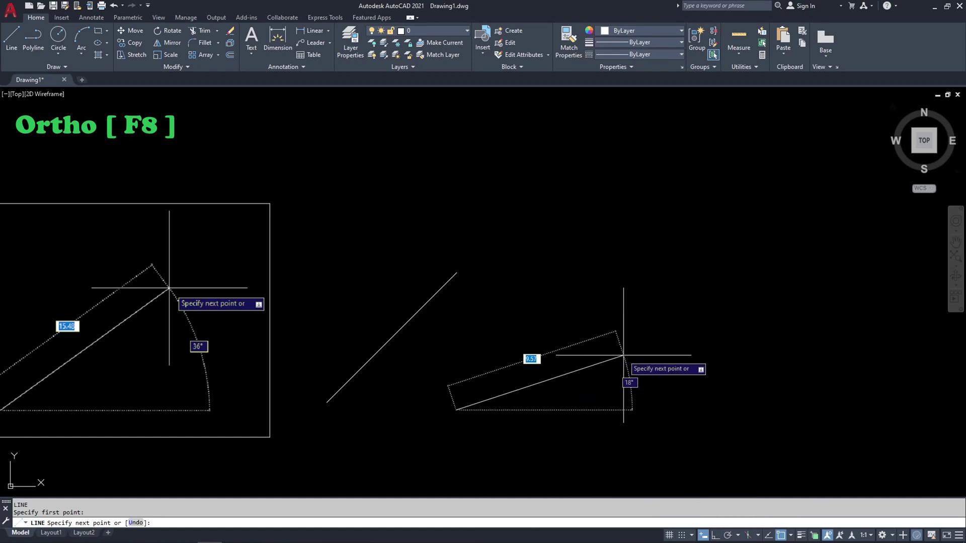
key("F8")
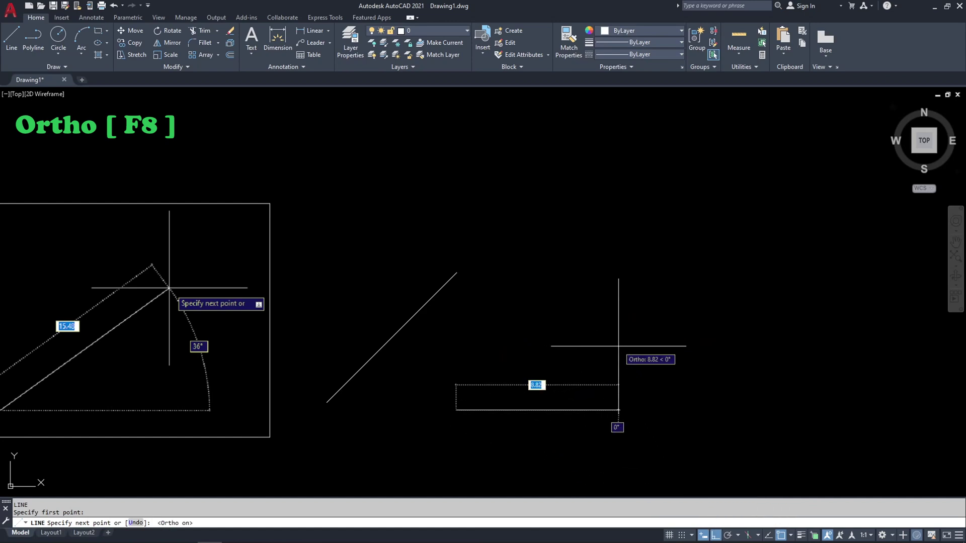
scroll(559, 422, "up", 2)
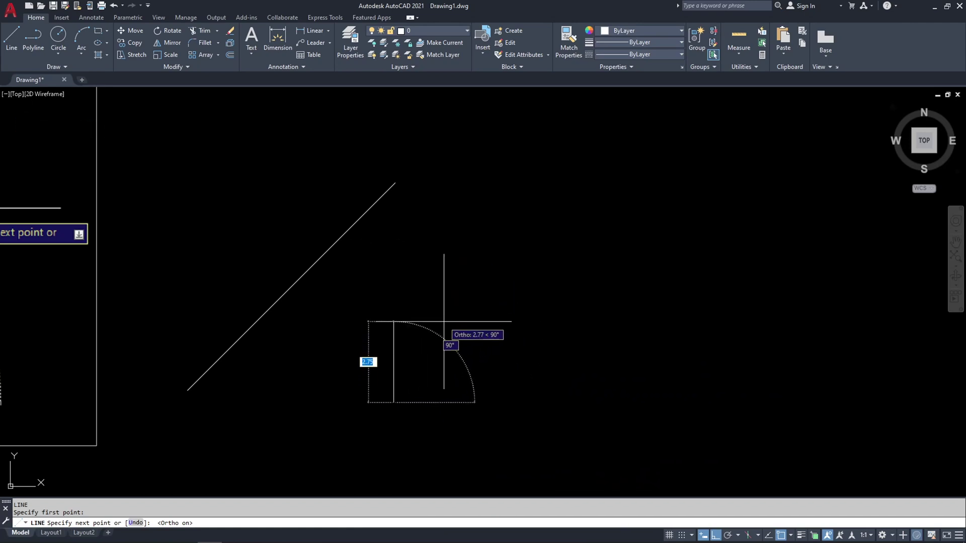
left_click(716, 538)
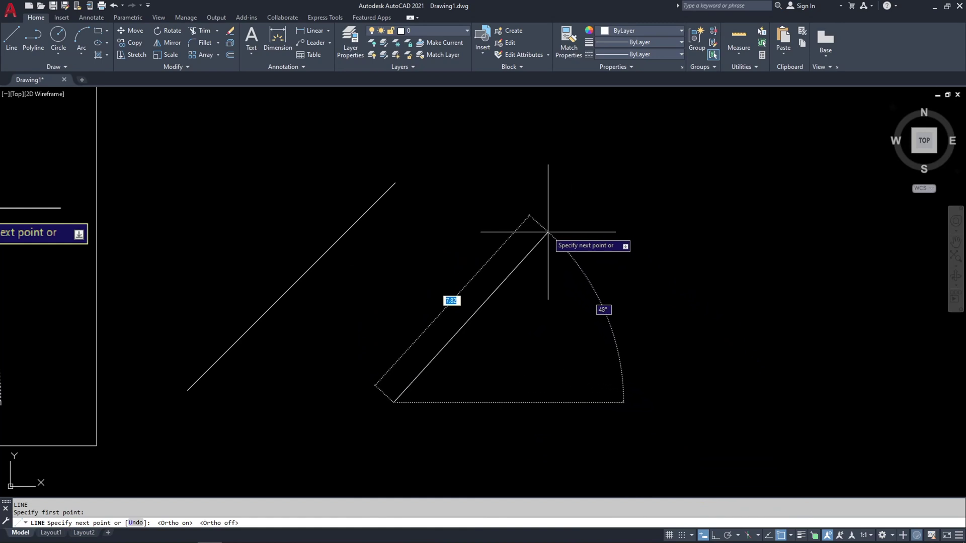
key("F8")
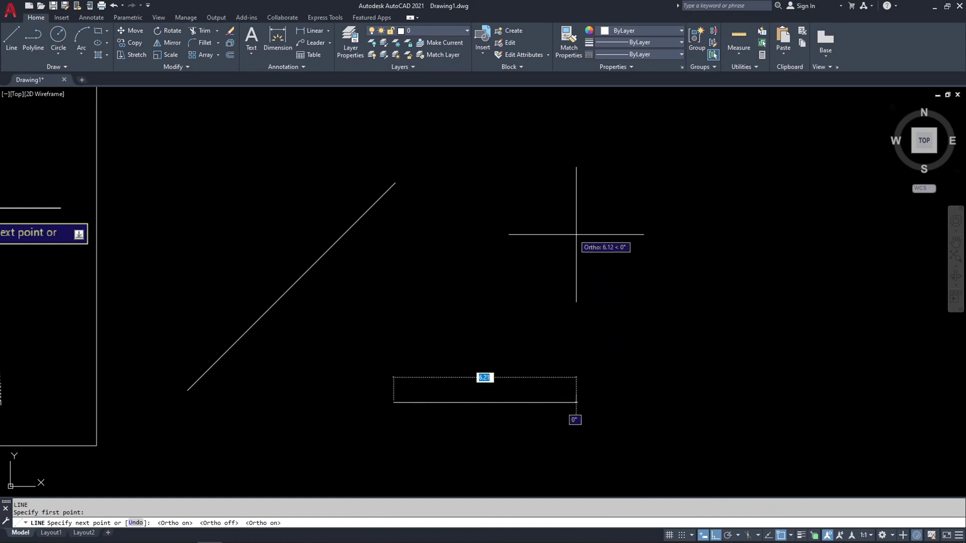
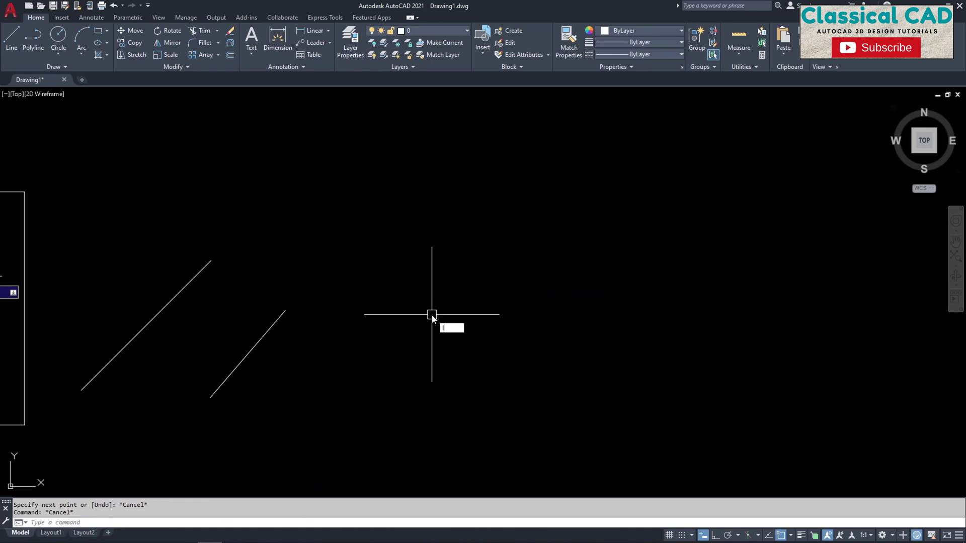
Draw an open chain of six connected line segments at free angles in the empty space right of the two sloping lines.
type("l")
key("Return")
left_click(394, 366)
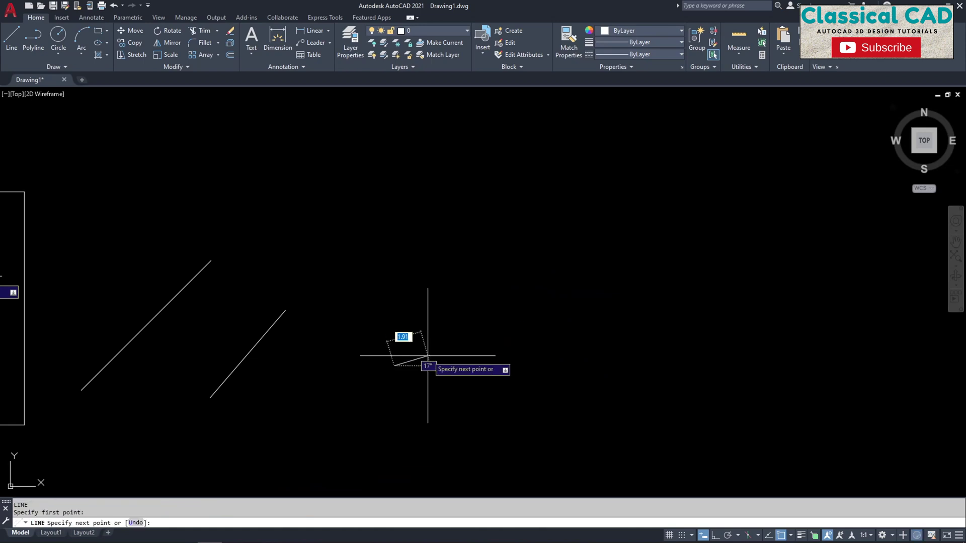
left_click(504, 328)
left_click(535, 276)
left_click(446, 237)
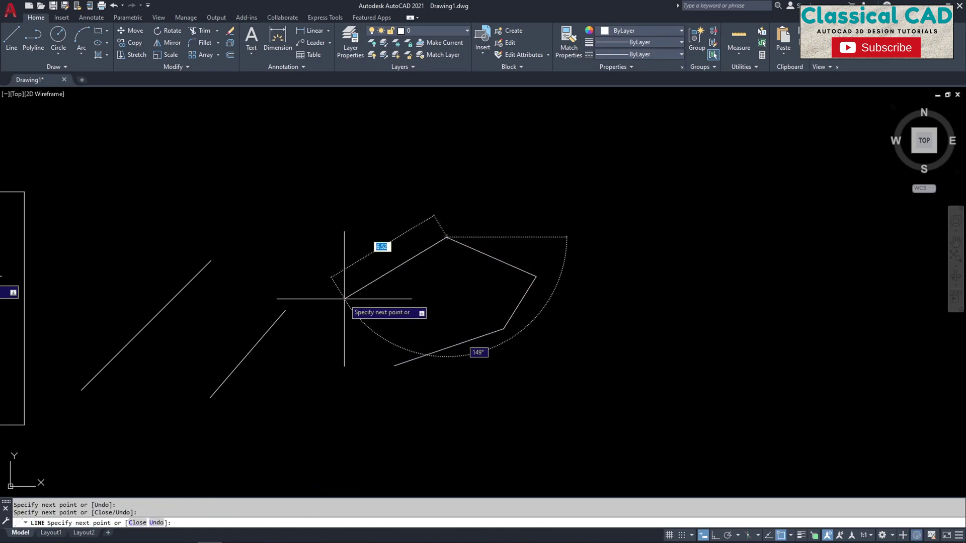
left_click(343, 299)
left_click(352, 380)
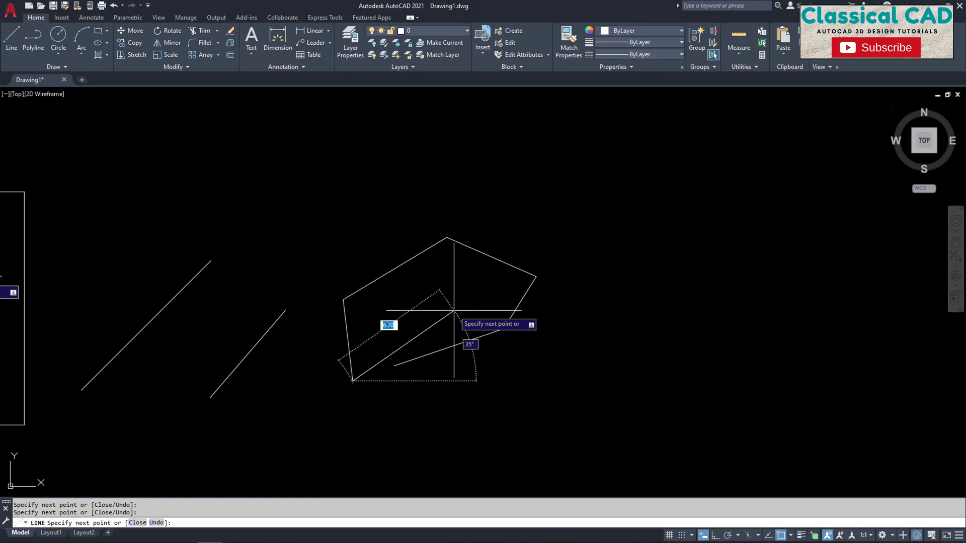
left_click(473, 303)
key("Escape")
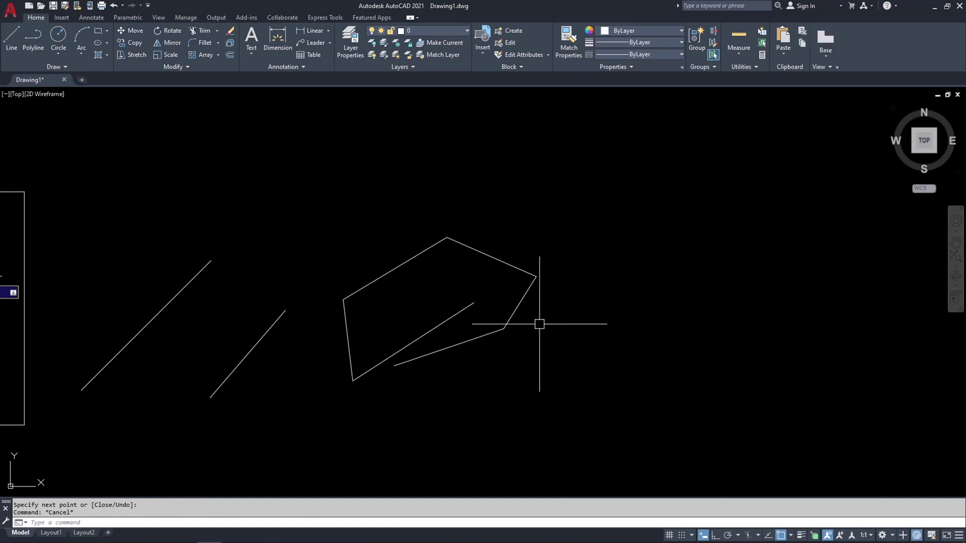
key("Escape")
Show a left-to-right selection window over the right part of the chain for a screen capture, and cancel it.
mouse_move(451, 269)
middle_mouse_down()
mouse_move(274, 209)
mouse_move(305, 213)
mouse_move(397, 173)
middle_mouse_up()
scroll(274, 210, "up", 2)
left_click(395, 171)
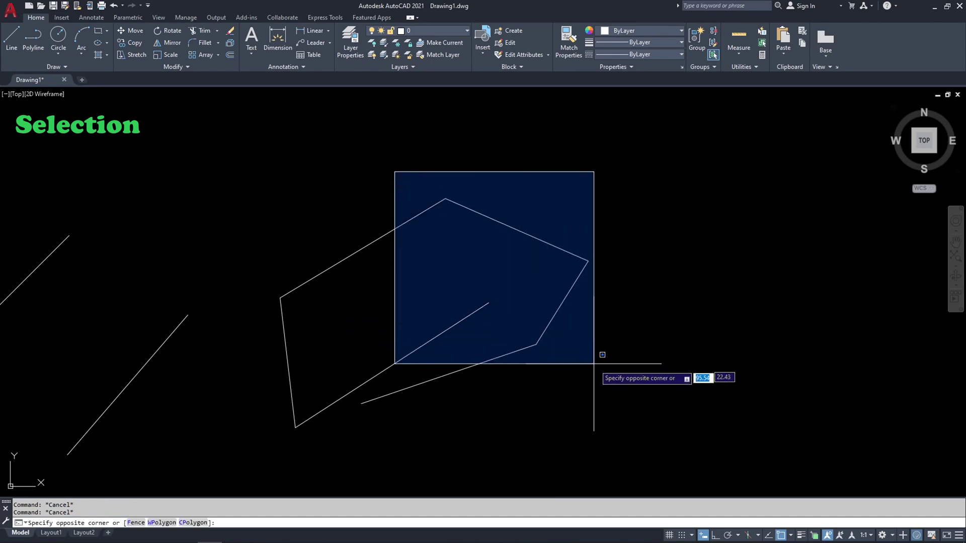
scroll(414, 147, "down", 2)
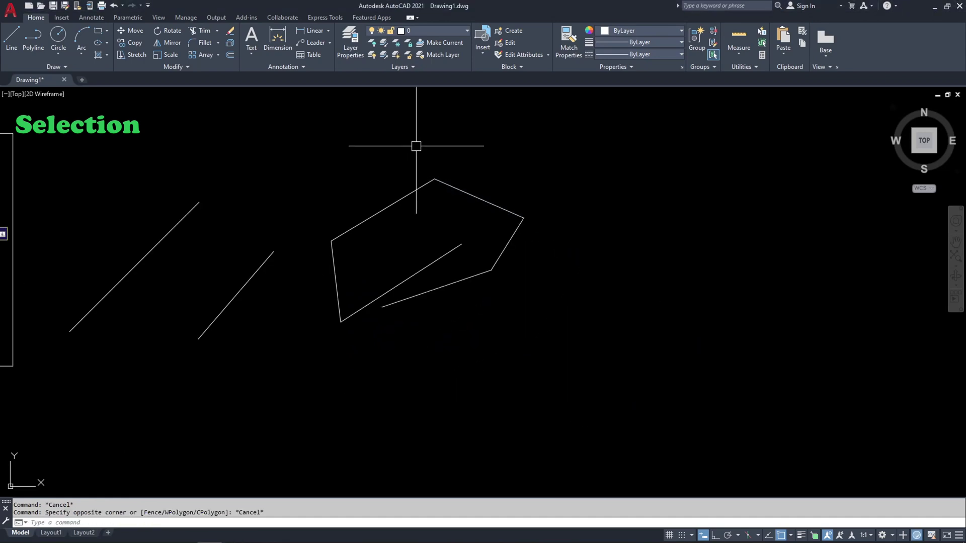
Paste the captured picture of the blue selection window above the chain and enlarge it with Scale.
scroll(463, 345, "up", 2)
key("ctrl+v")
key("Return")
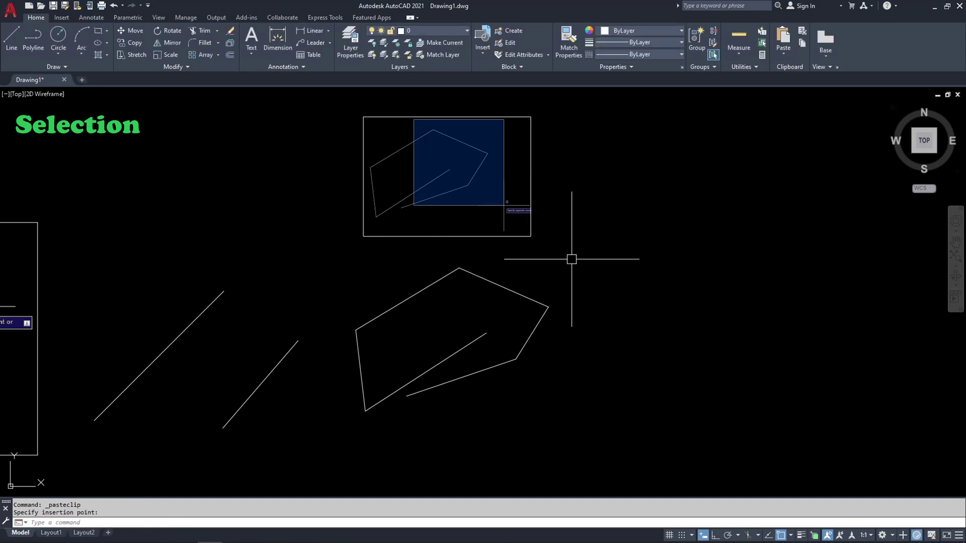
left_click(478, 235)
type("sc")
key("Return")
left_click(456, 236)
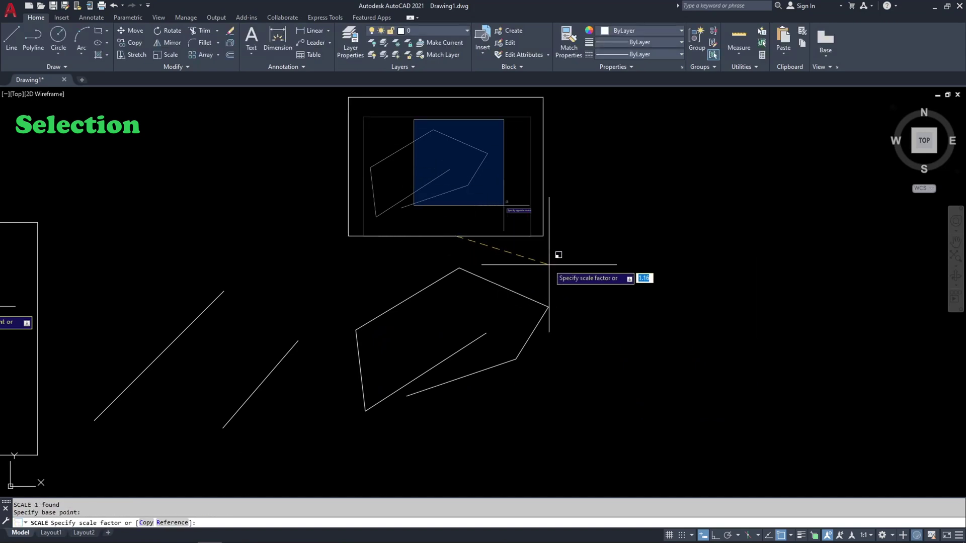
key("Escape")
key("Escape")
Show a right-to-left crossing selection over the right part of the chain for a screen capture, and cancel it.
middle_click_drag(532, 224, 473, 295)
middle_click_drag(465, 364, 537, 267)
scroll(435, 123, "up", 2)
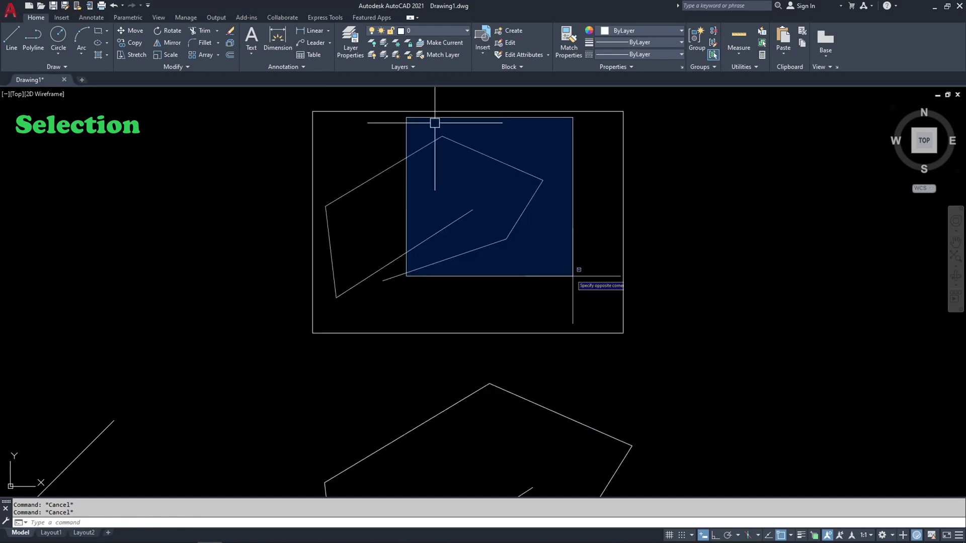
scroll(547, 275, "down", 2)
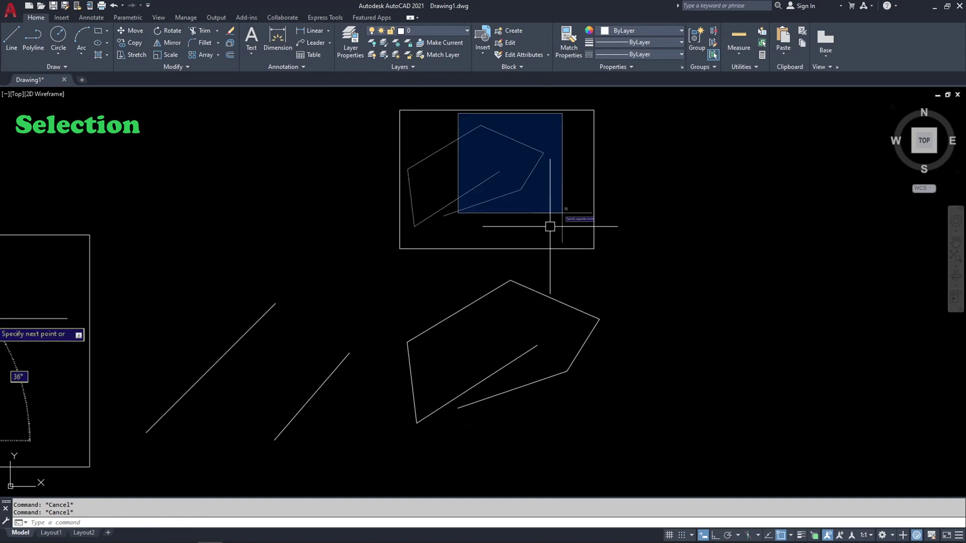
scroll(578, 241, "up", 2)
left_click(636, 207)
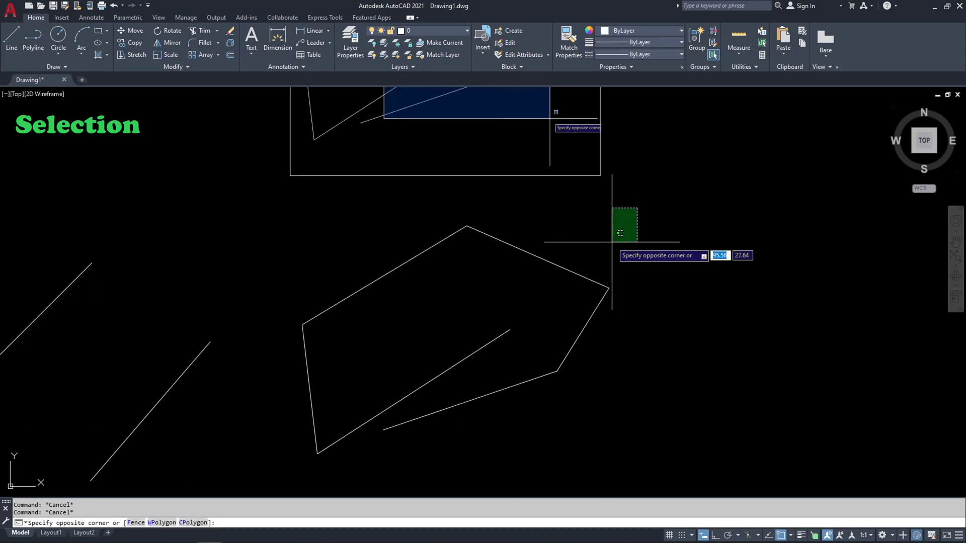
key("Escape")
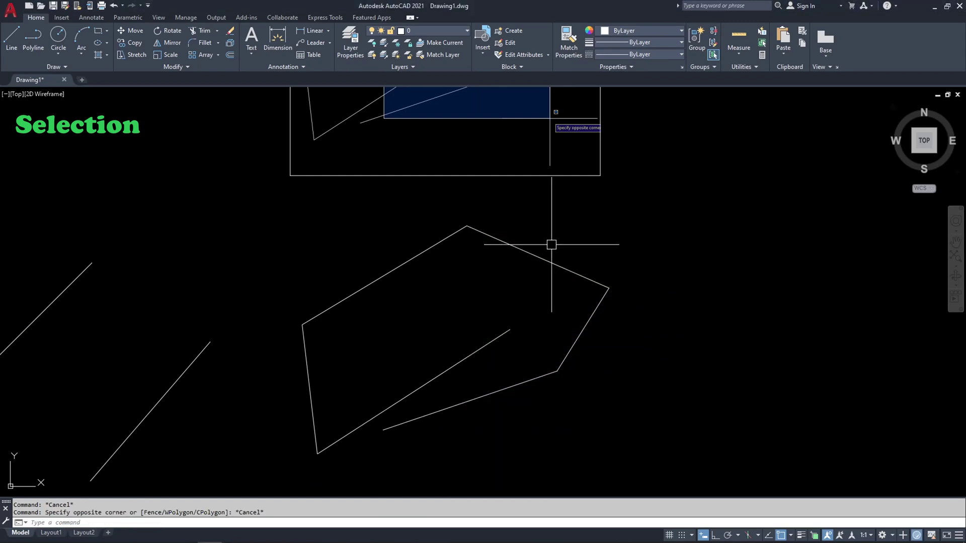
Paste the captured picture of the green crossing selection beside the blue one and enlarge it with Scale.
middle_click_drag(630, 185, 487, 345)
key("ctrl+v")
left_click(528, 295)
type("sc")
key("Return")
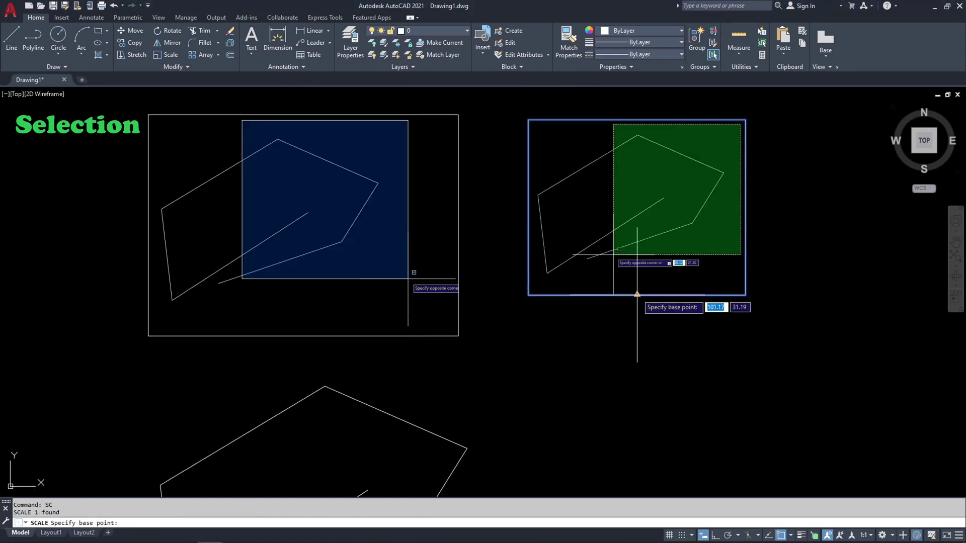
left_click(637, 295)
left_click(688, 395)
key("Escape")
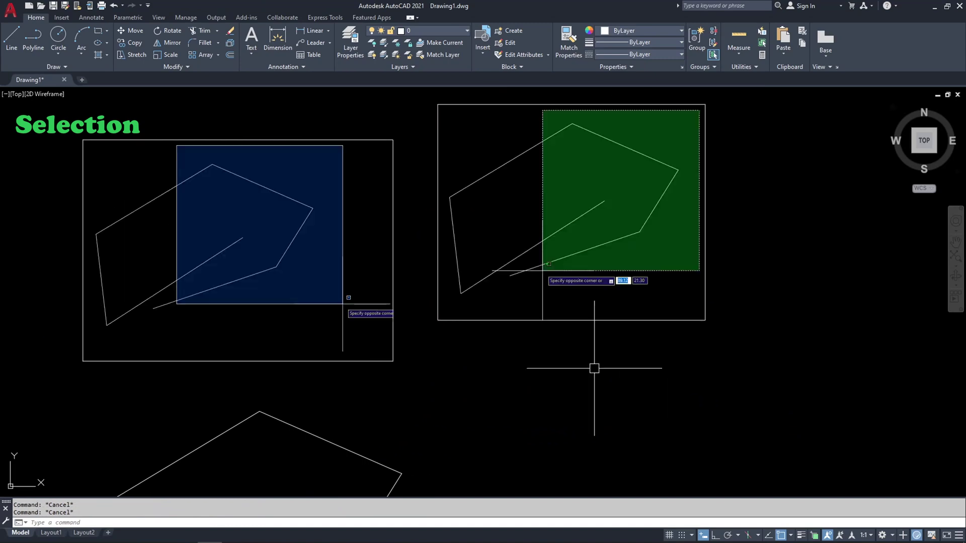
Move the green crossing-selection picture down so it lines up beside the blue window picture.
left_click(551, 254)
scroll(570, 265, "down", 2)
type("m")
key("Return")
left_click(725, 264)
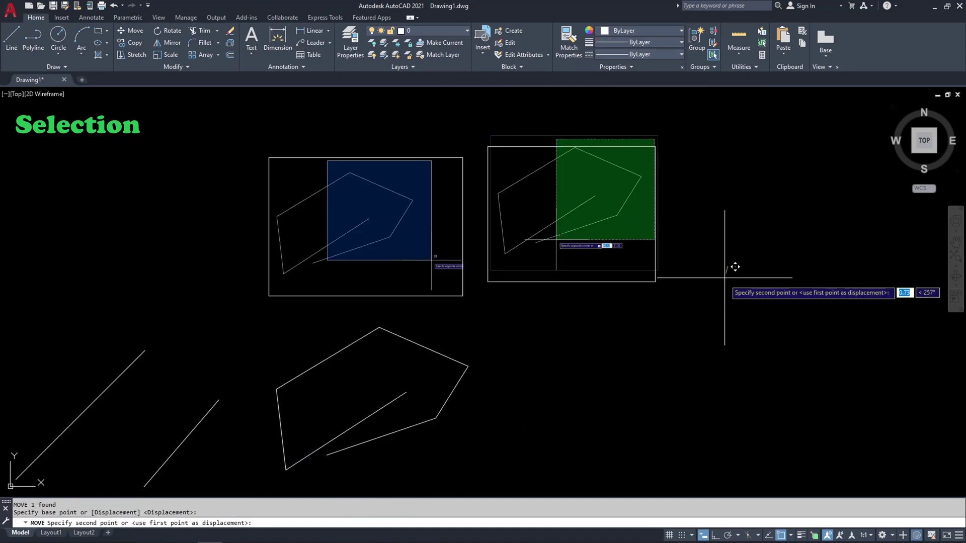
left_click(716, 287)
key("Escape")
Select the chain's two right-hand segments with a left-to-right window enclosing them, and clear the selection.
middle_click_drag(513, 286, 598, 290)
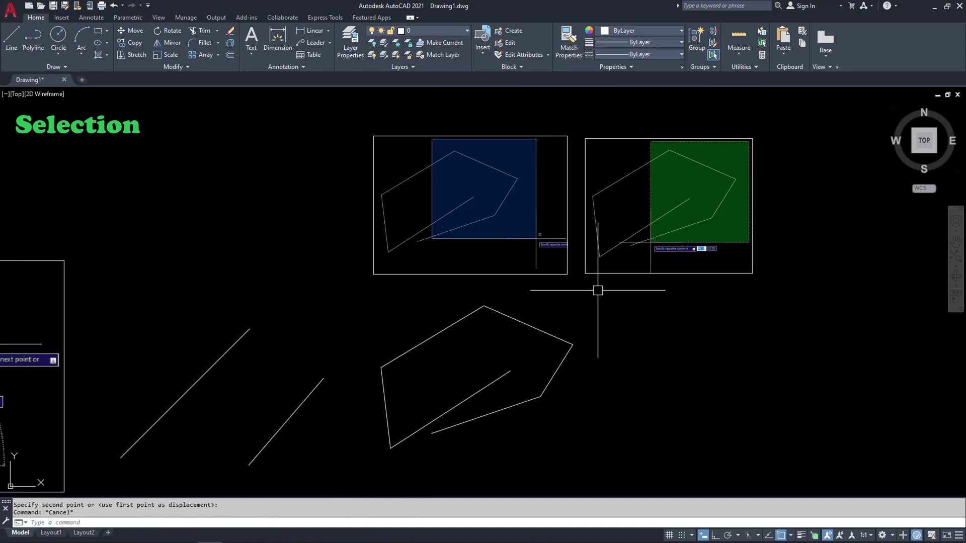
middle_click_drag(545, 316, 597, 291)
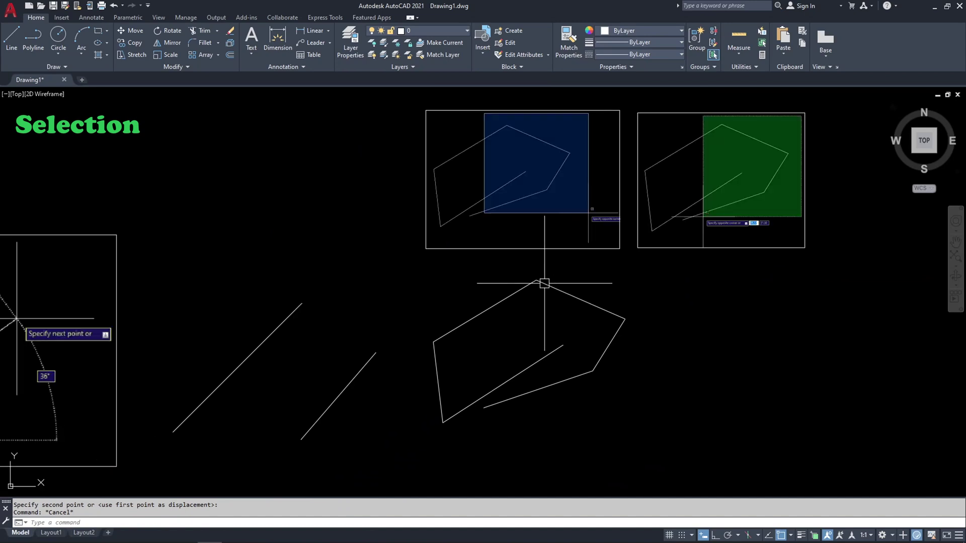
left_click(510, 273)
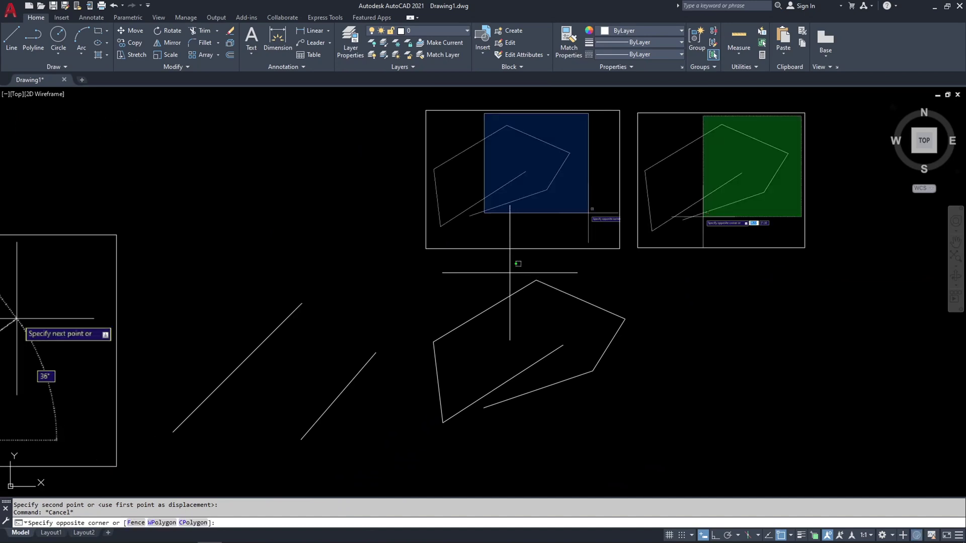
left_click(643, 394)
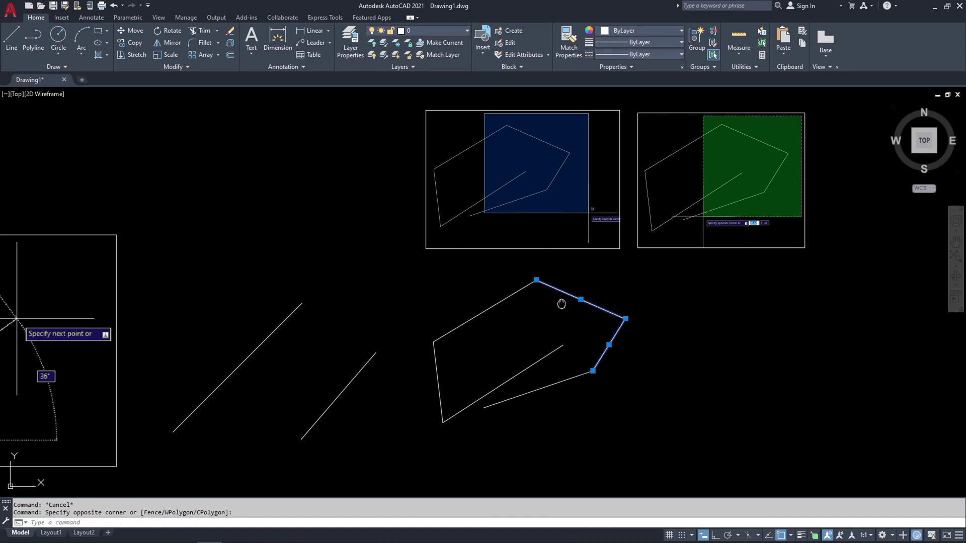
middle_click_drag(553, 284, 548, 253)
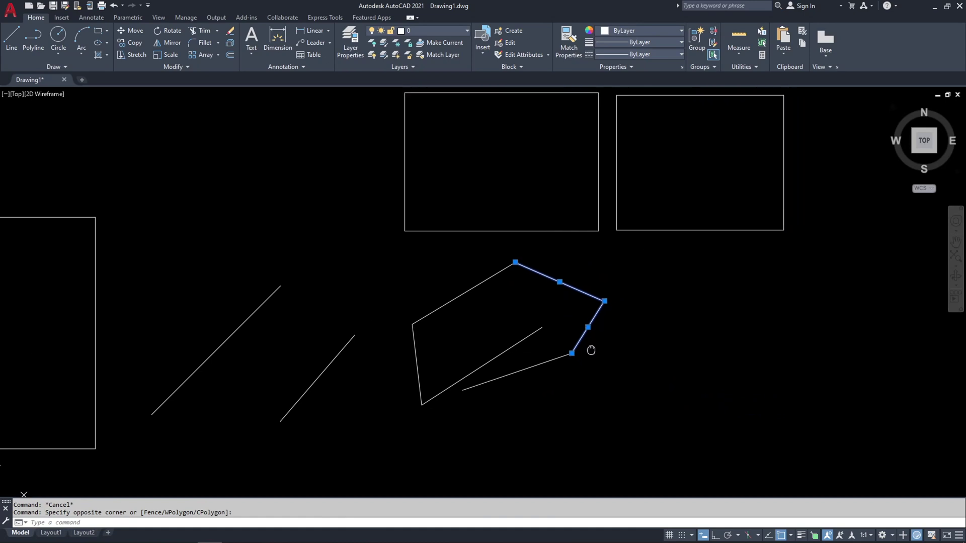
middle_click_drag(588, 347, 558, 376)
key("Escape")
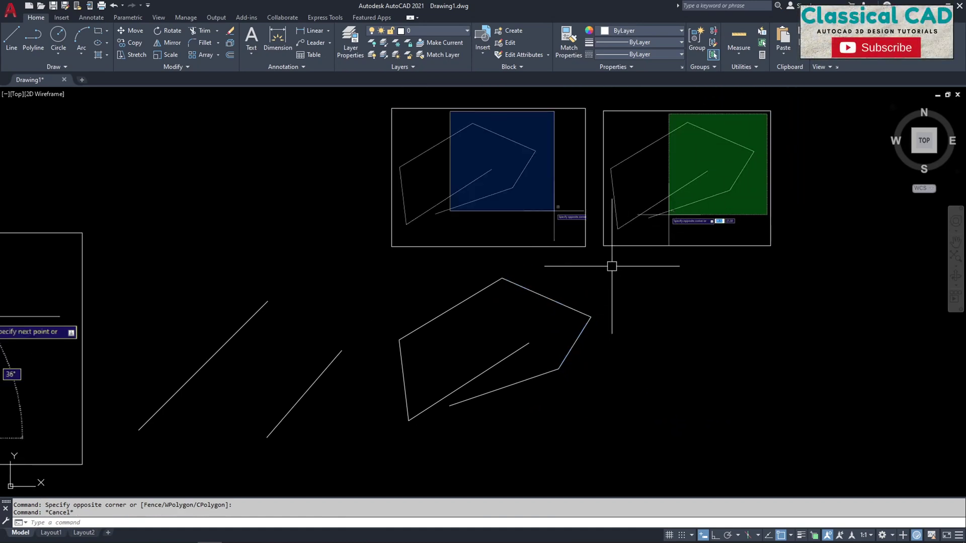
Select every chain segment except the far-left one with a right-to-left crossing window.
left_click(612, 266)
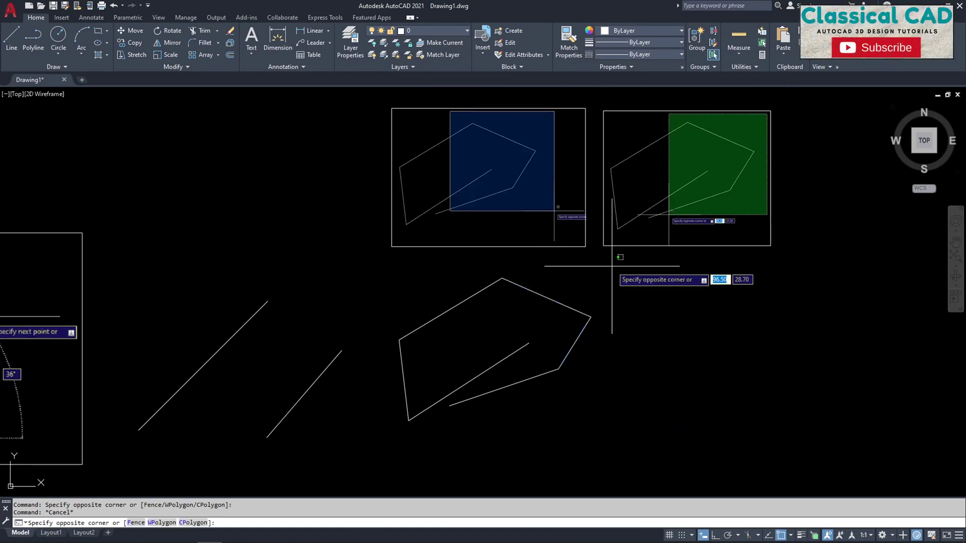
left_click(486, 400)
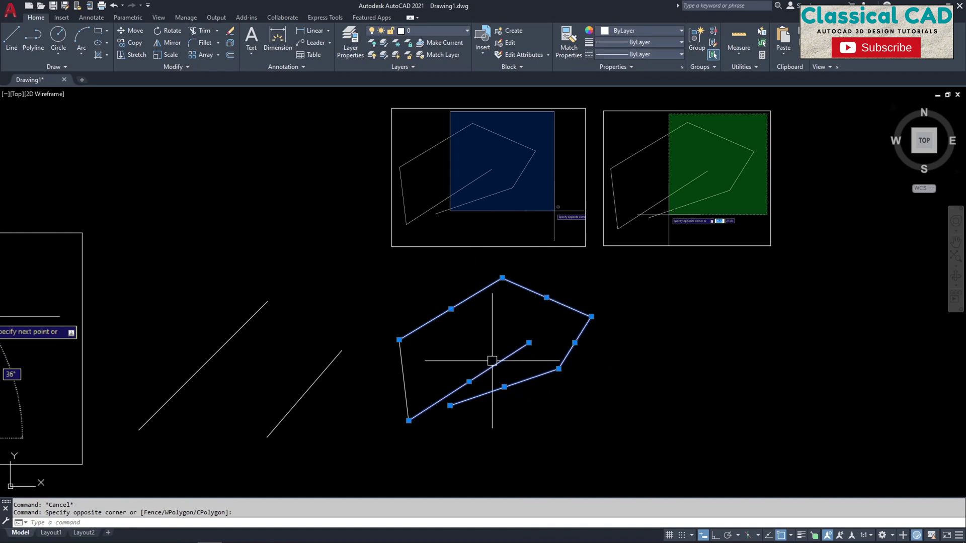
Clear the selection and examine how the green crossing box cuts the chain's segments in the reference picture.
key("Escape")
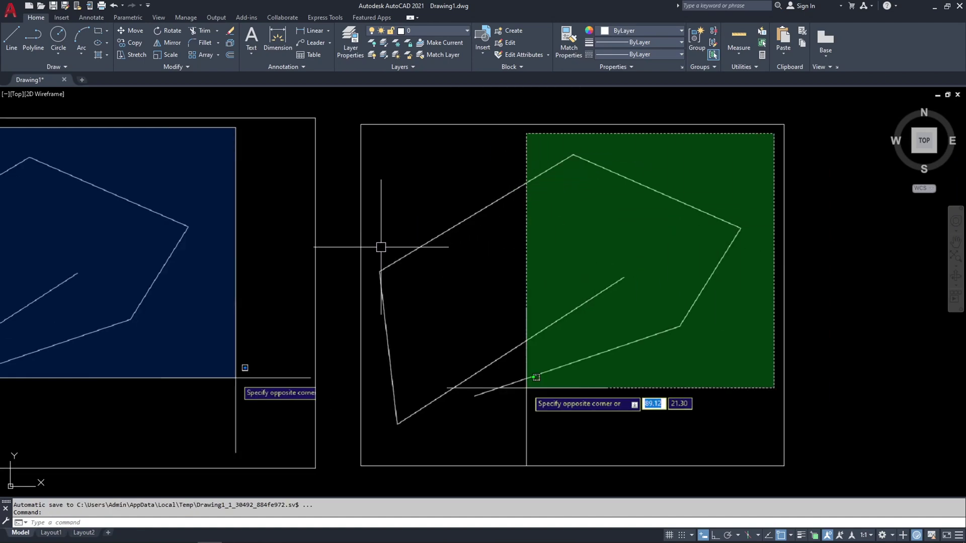
scroll(533, 183, "up", 2)
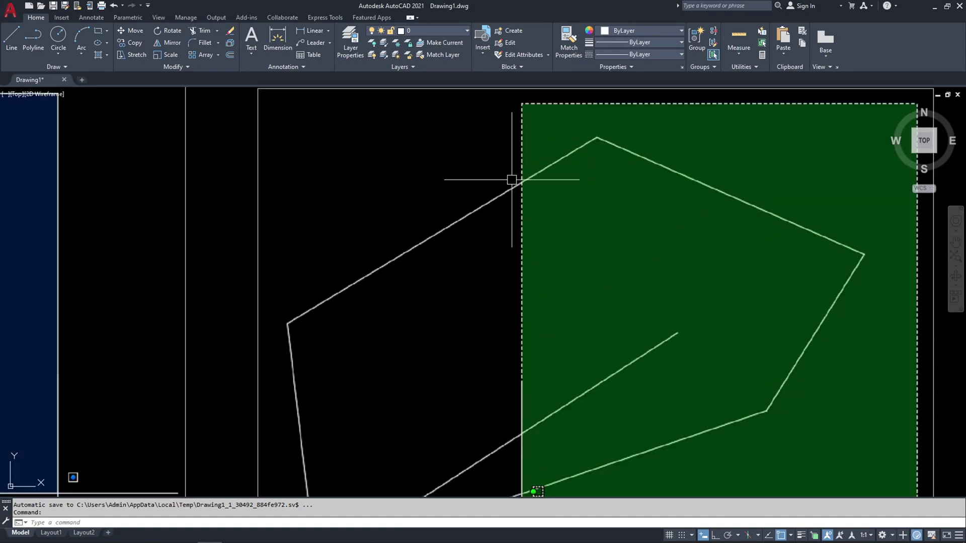
middle_click_drag(556, 170, 541, 192)
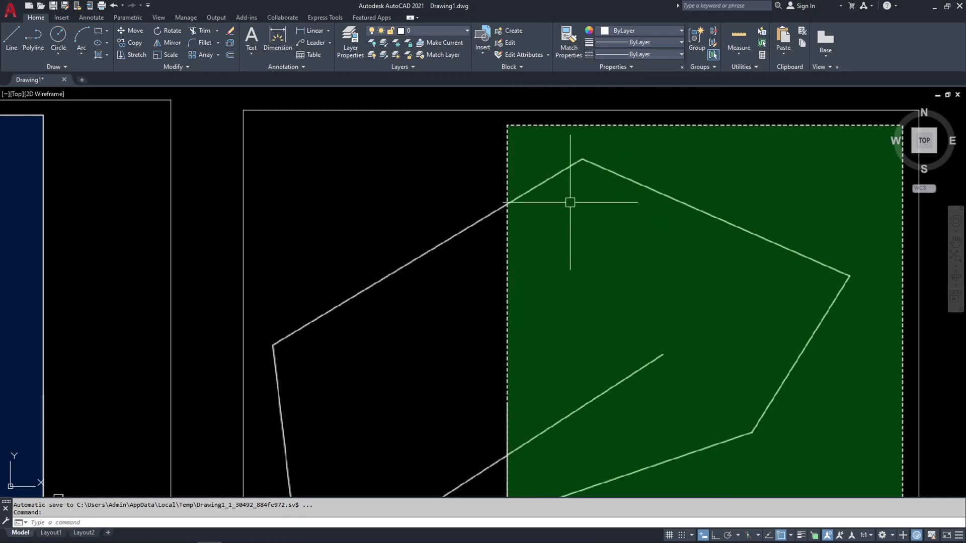
scroll(621, 274, "down", 2)
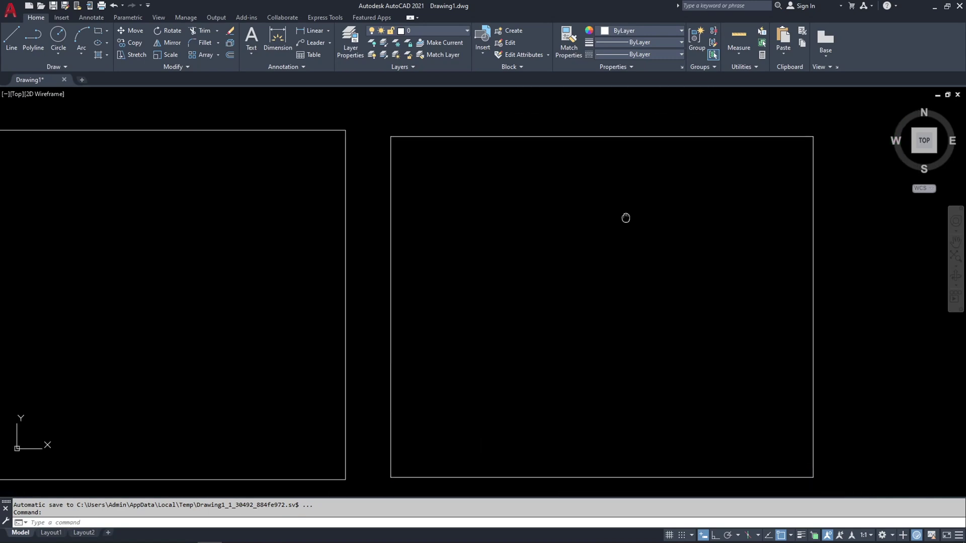
scroll(554, 289, "up", 2)
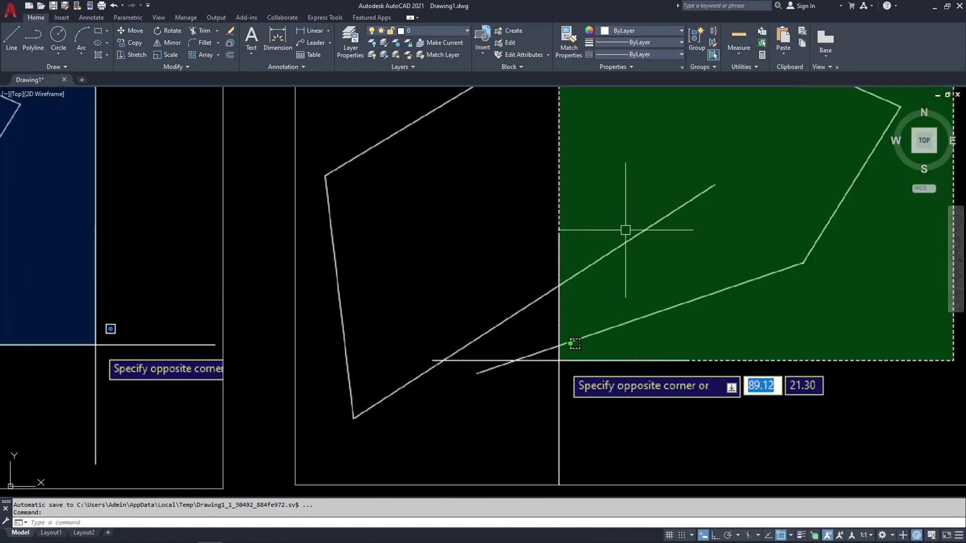
scroll(632, 280, "down", 2)
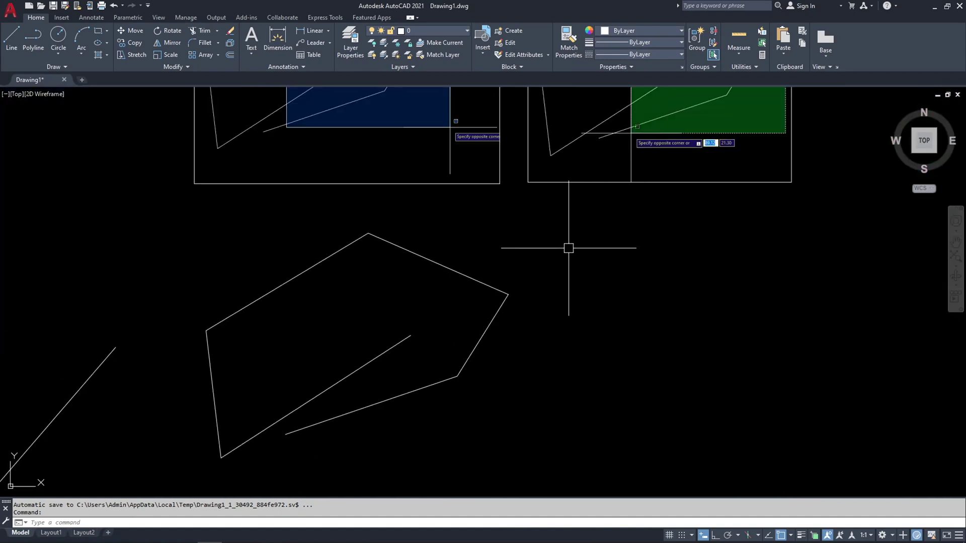
middle_click_drag(567, 248, 706, 247)
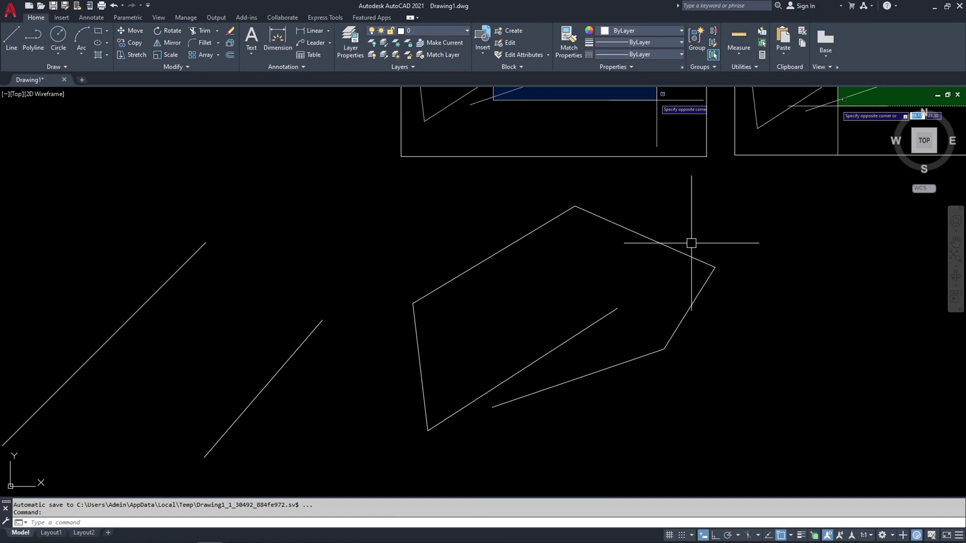
Try a small left-to-right window over the chain's right corner, select the two right-hand segments with a larger one, and clear the selection.
left_click(691, 243)
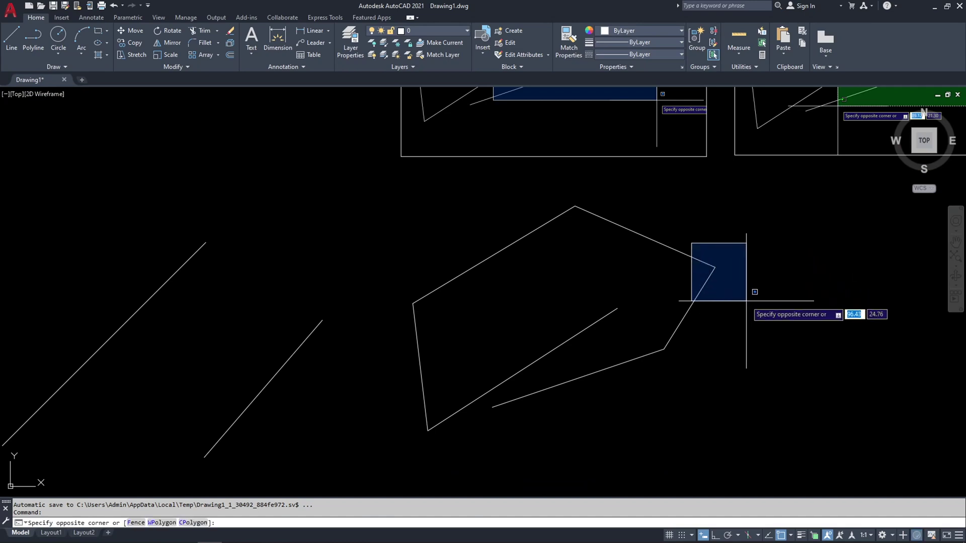
scroll(745, 301, "up", 2)
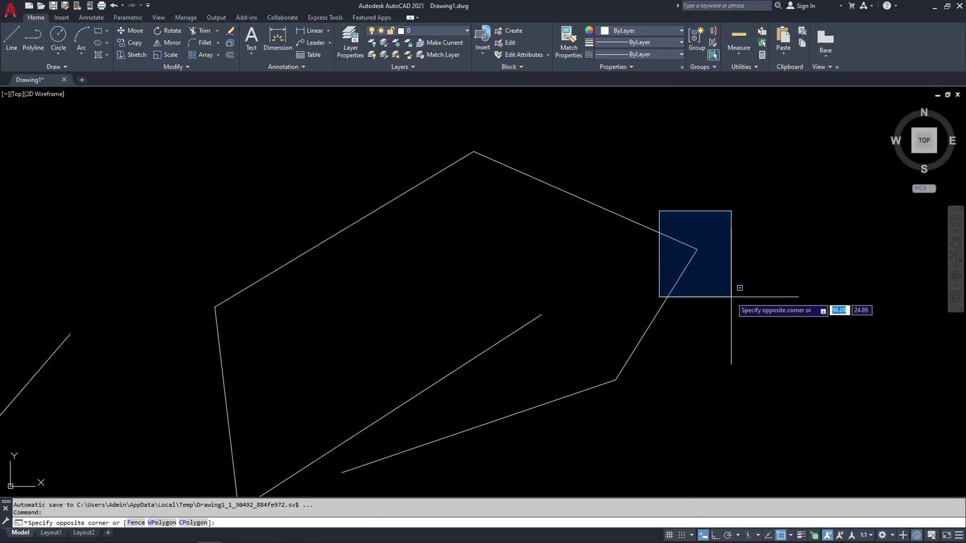
left_click(731, 296)
left_click(468, 137)
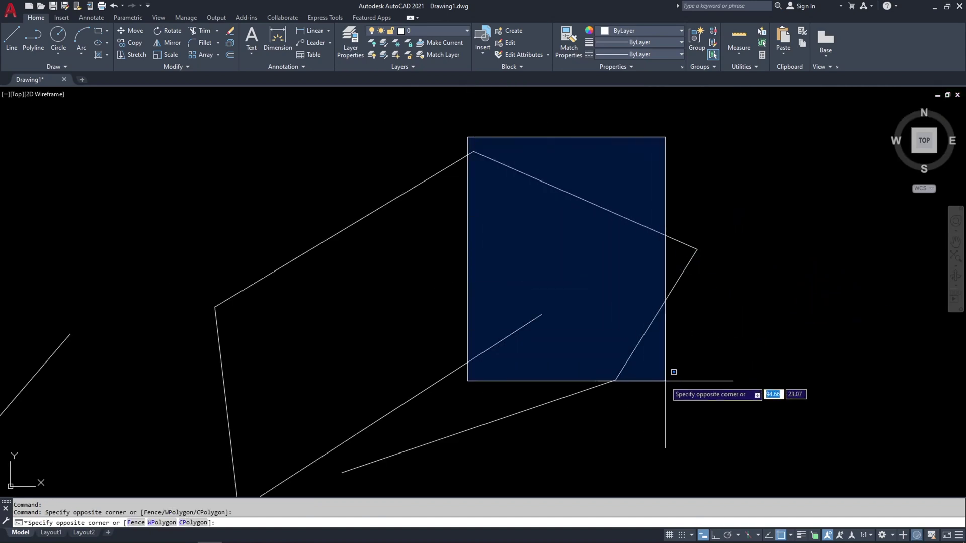
left_click(724, 409)
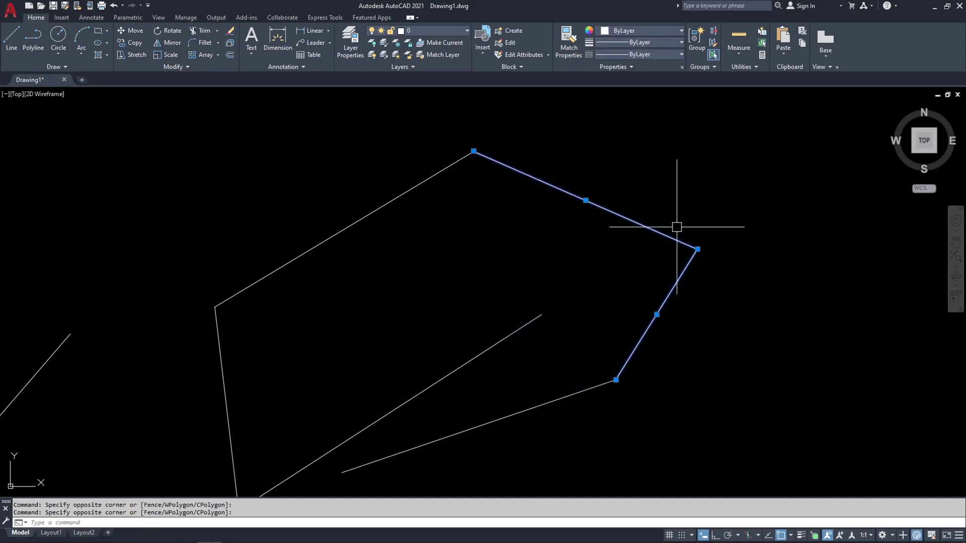
key("Escape")
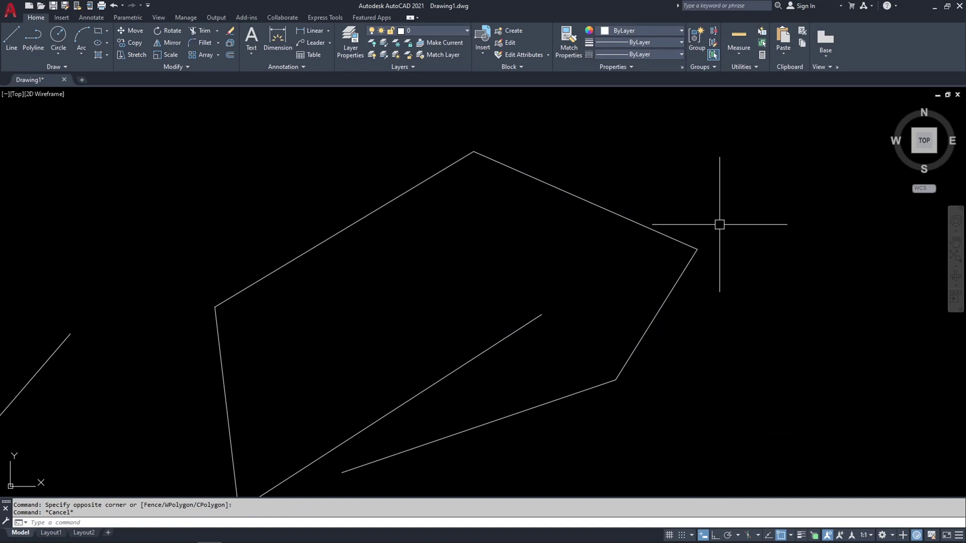
Select the chain's two right-hand segments with a small right-to-left crossing window over their shared corner, and clear the selection.
left_click(719, 226)
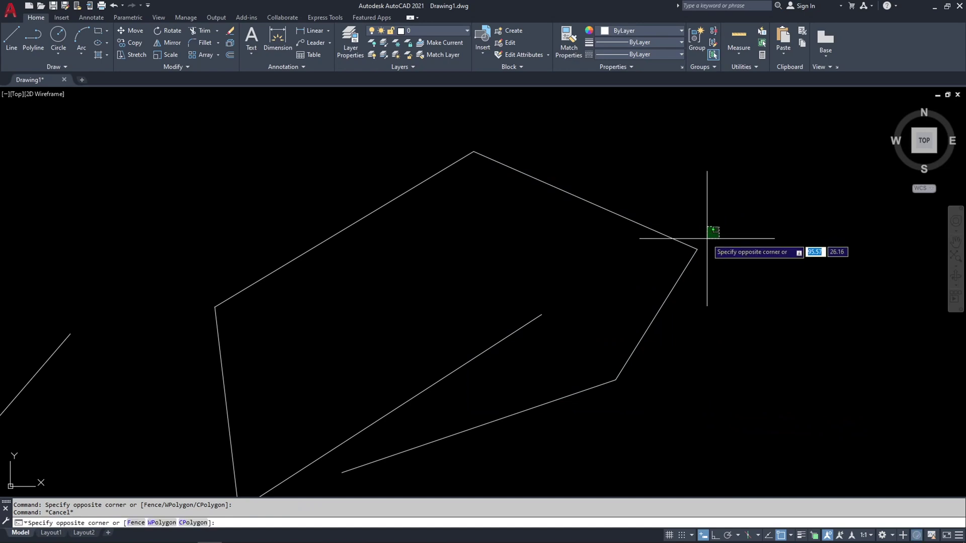
scroll(667, 263, "up", 2)
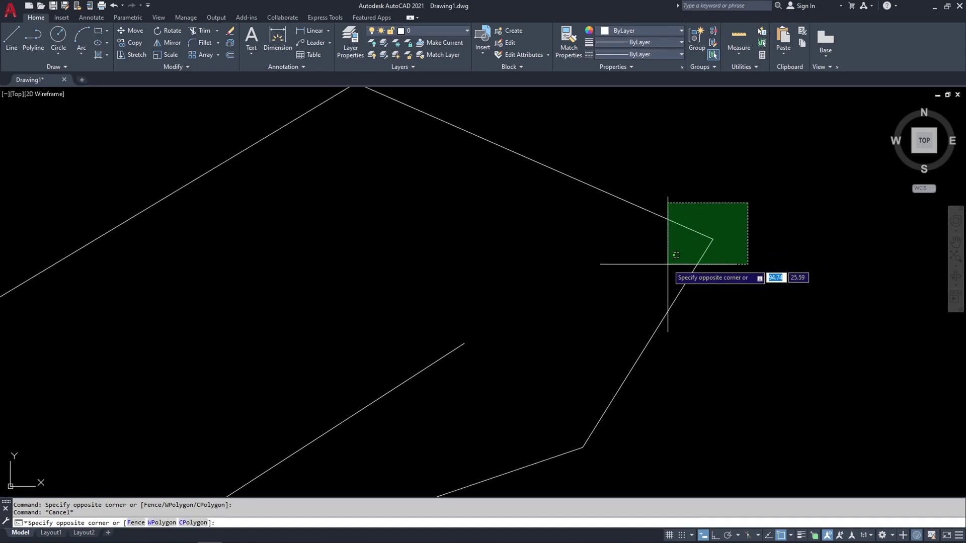
scroll(668, 262, "down", 2)
left_click(668, 263)
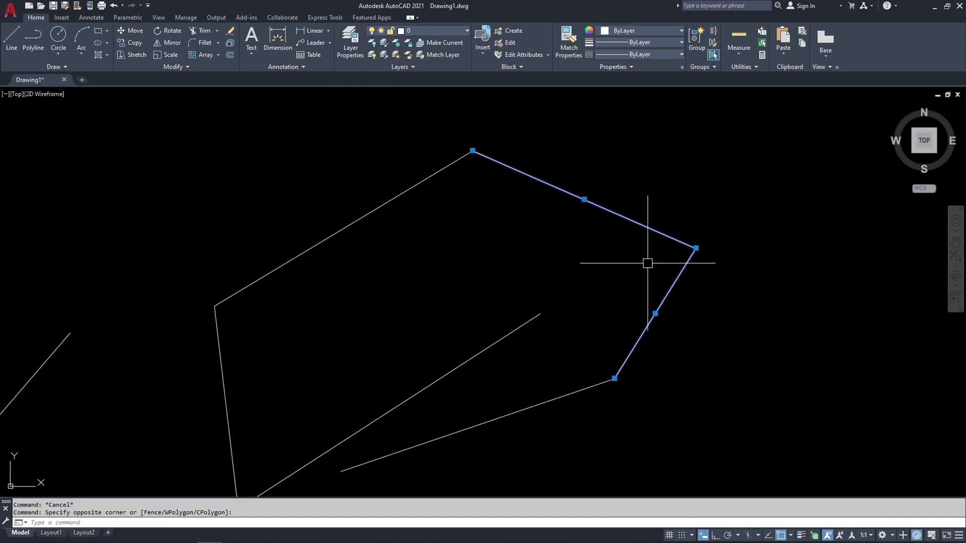
key("Escape")
Draw an open six-segment polyline in the empty area right of the line chain, roughly copying the chain's shape.
scroll(535, 263, "down", 3)
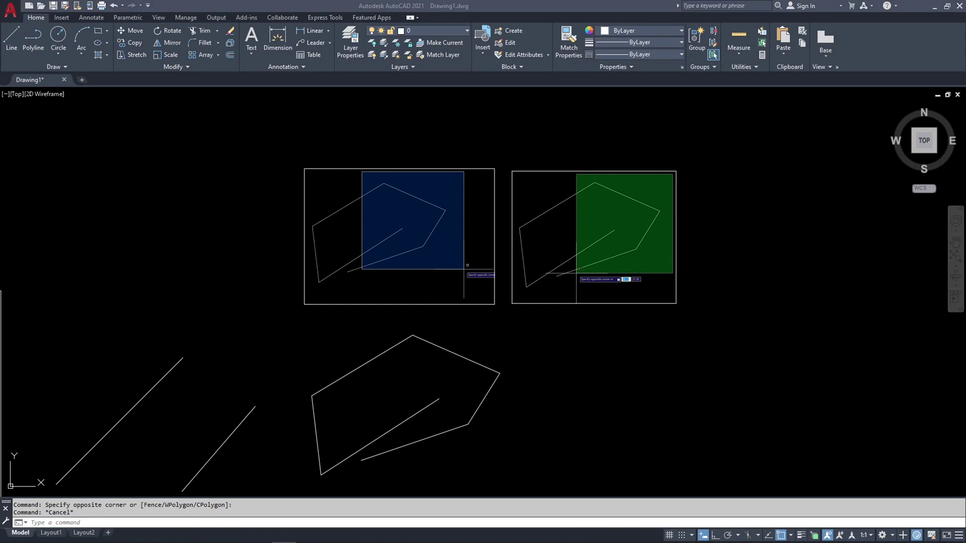
middle_click_drag(612, 464, 576, 405)
key("Escape")
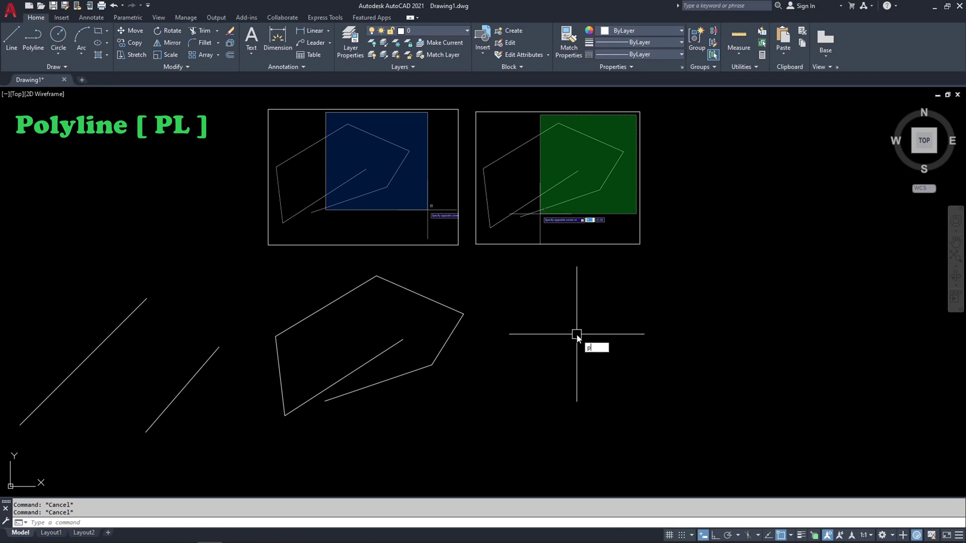
type("l")
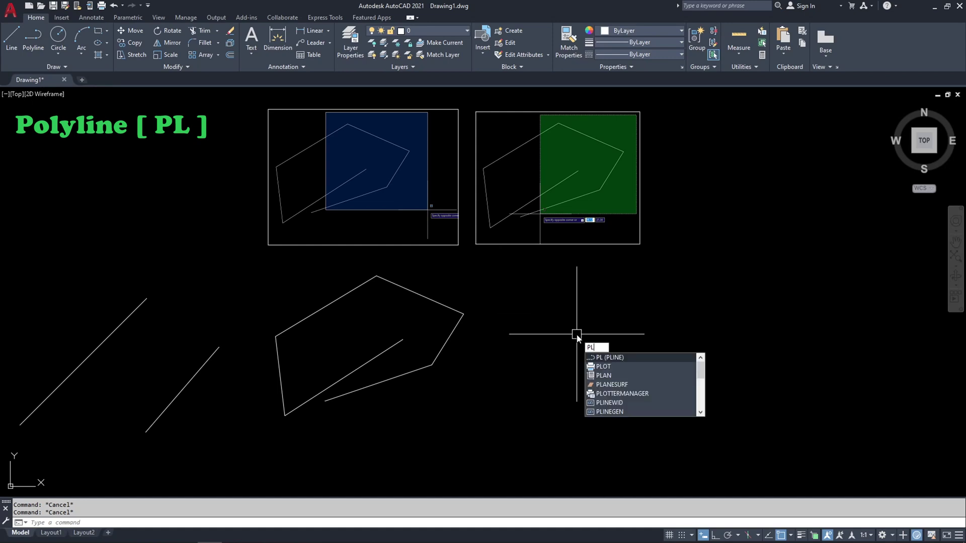
key("Return")
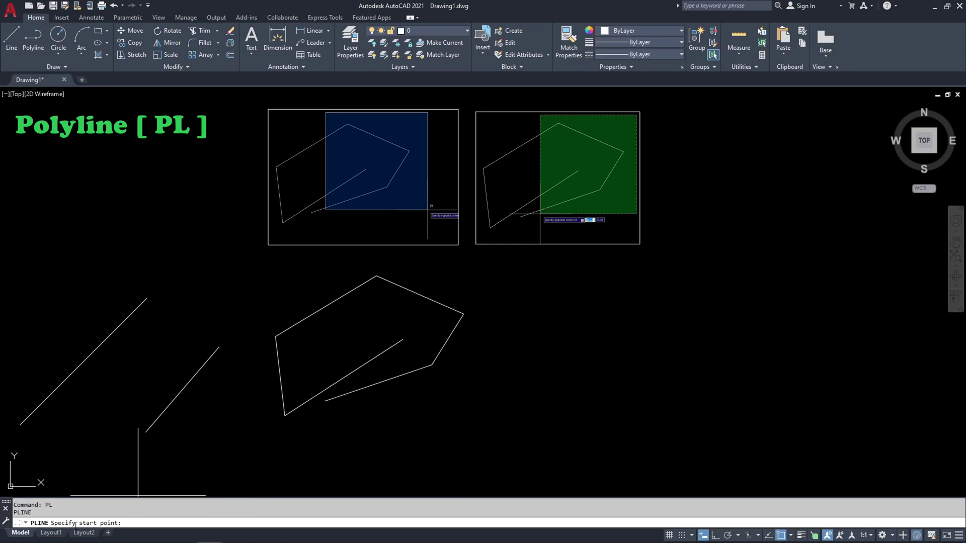
left_click(513, 427)
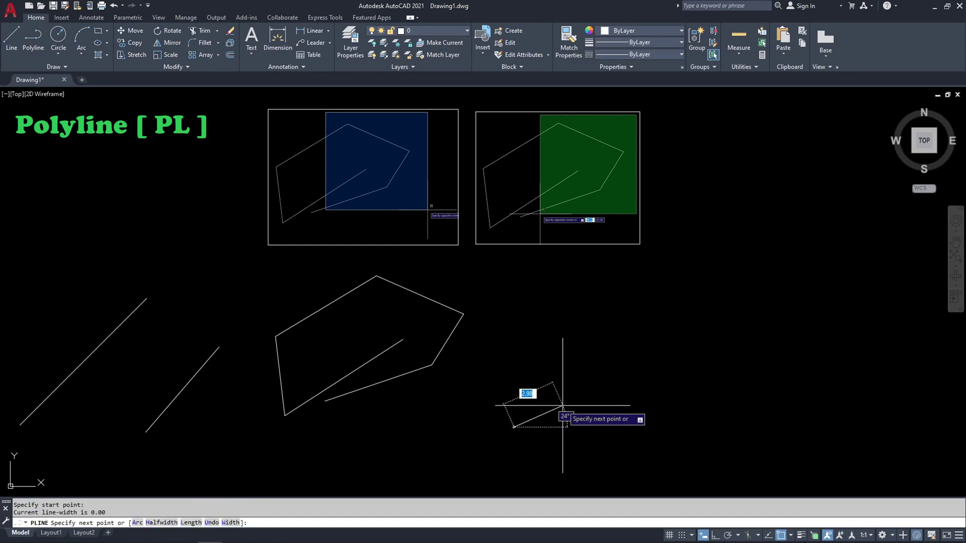
left_click(614, 389)
left_click(641, 338)
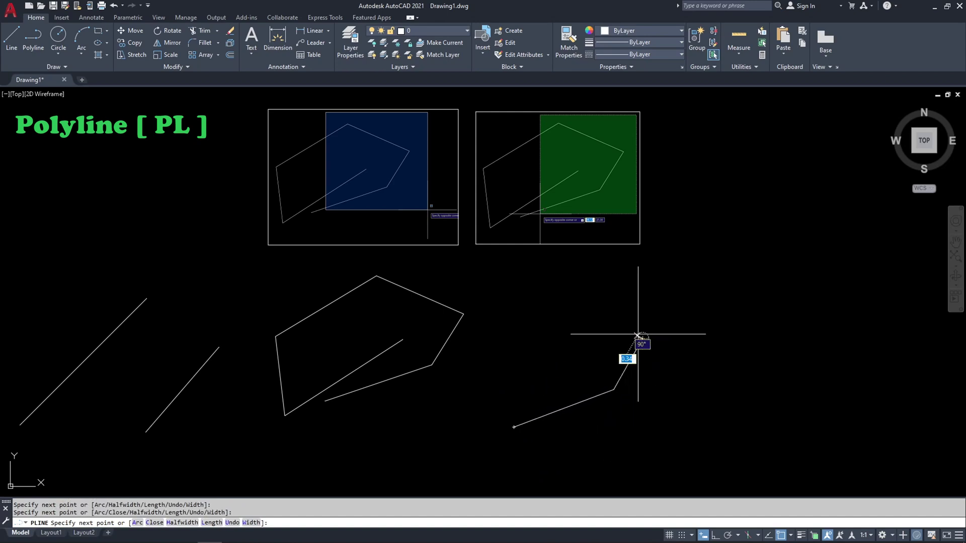
left_click(561, 298)
left_click(458, 377)
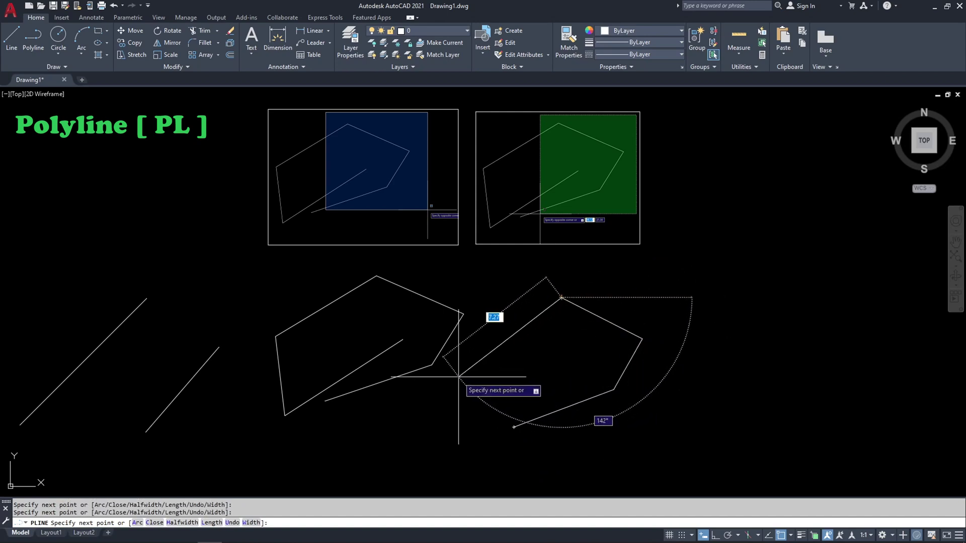
left_click(488, 439)
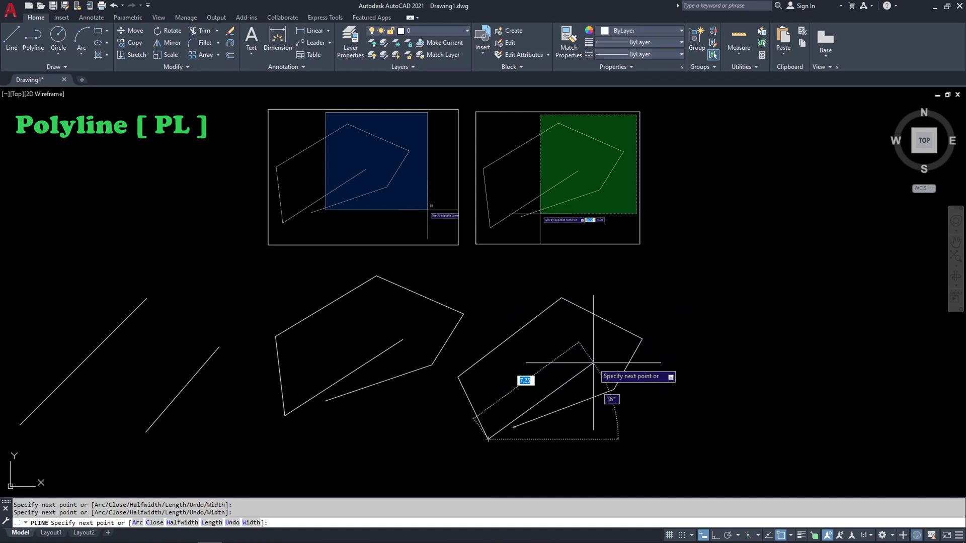
left_click(587, 355)
key("Escape")
Delete the six-segment polyline as a single object, and undo the deletion.
middle_click_drag(557, 345, 628, 326)
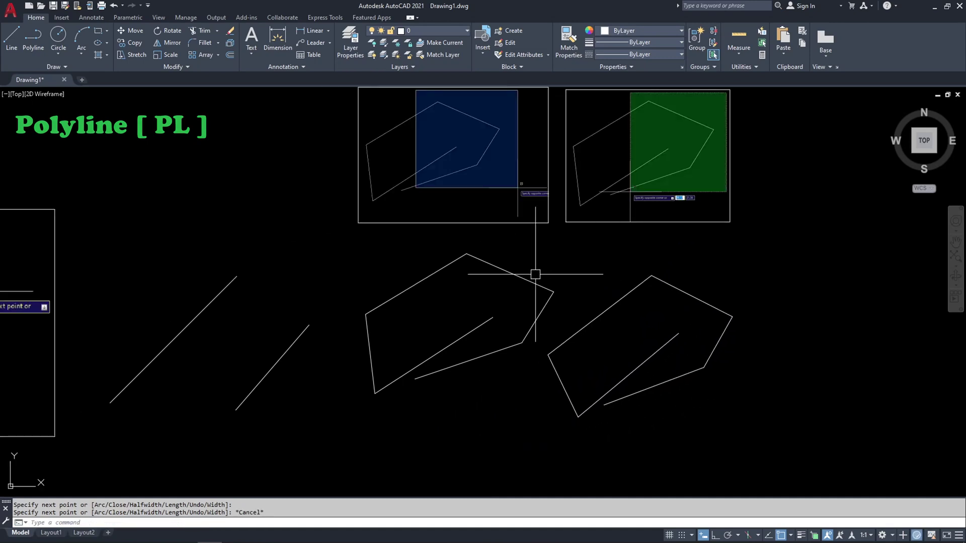
mouse_move(600, 278)
middle_mouse_down()
mouse_move(617, 278)
mouse_move(679, 235)
middle_mouse_up()
scroll(693, 294, "up", 2)
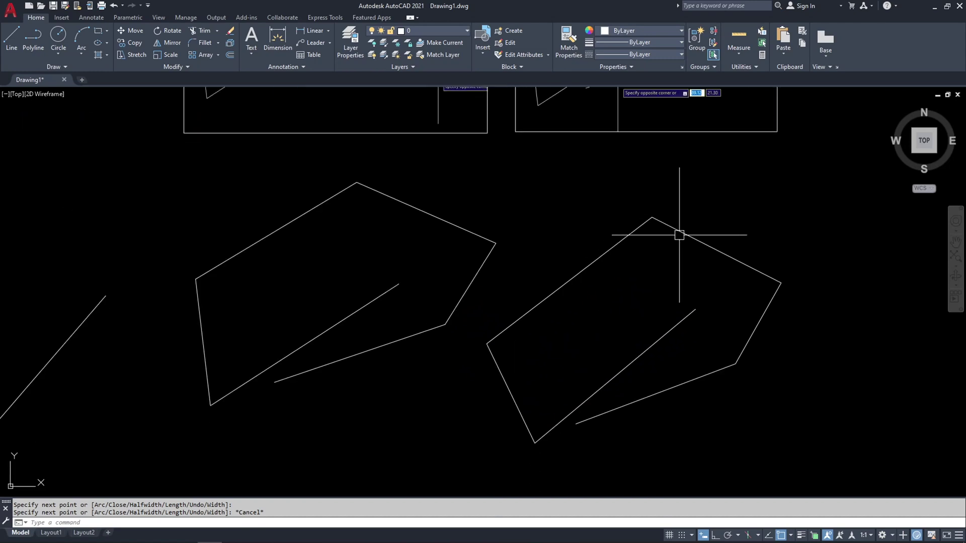
left_click(685, 234)
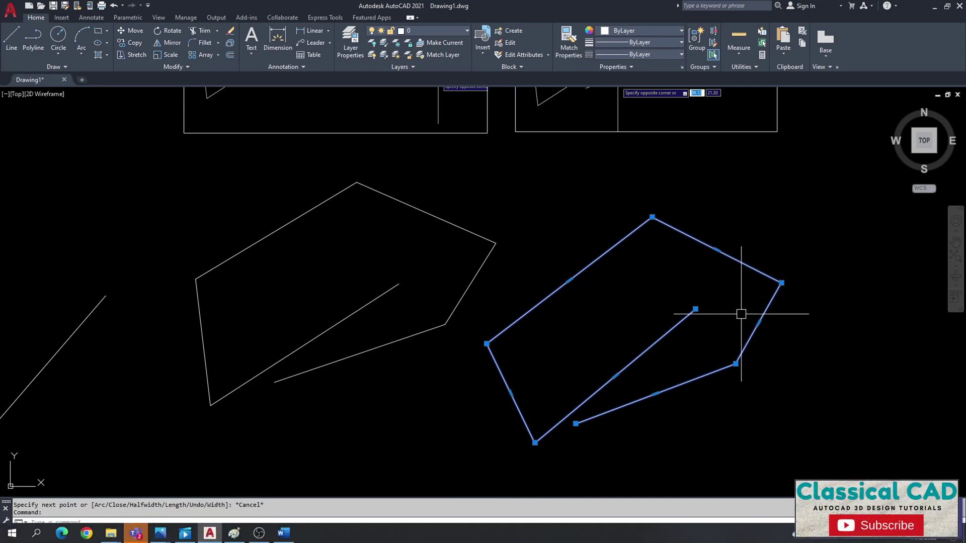
key("Delete")
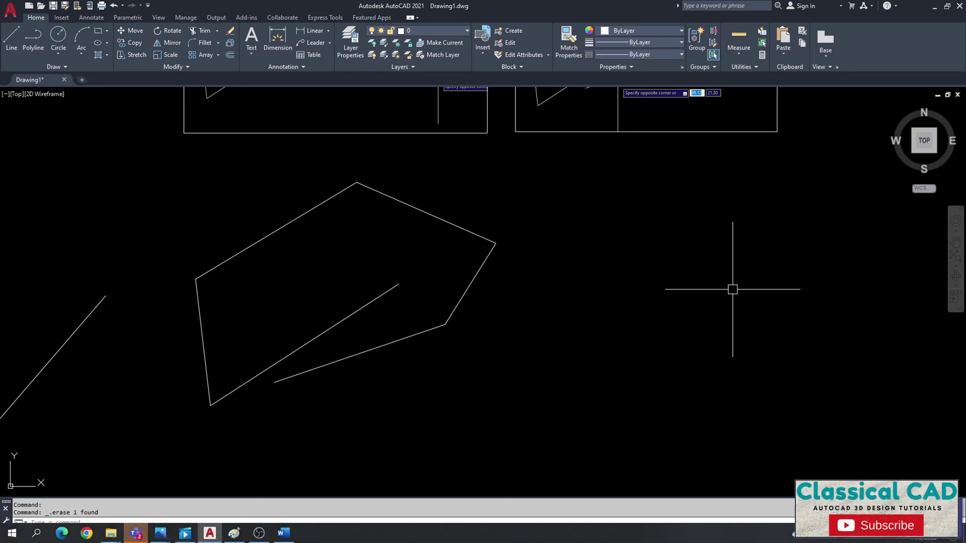
key("ctrl+z")
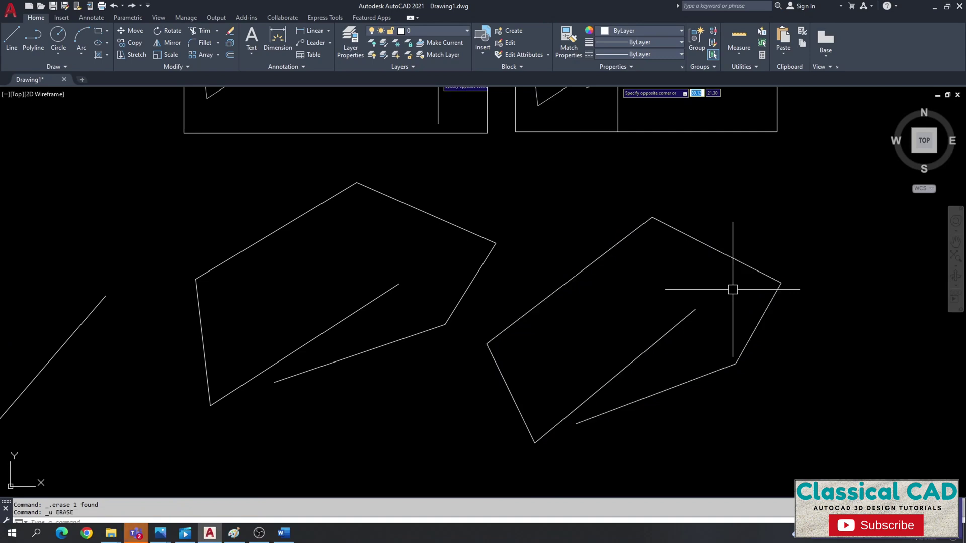
Select the line chain's two right-hand and two left-hand segments one by one, and clear the selection.
middle_click_drag(661, 287, 697, 288)
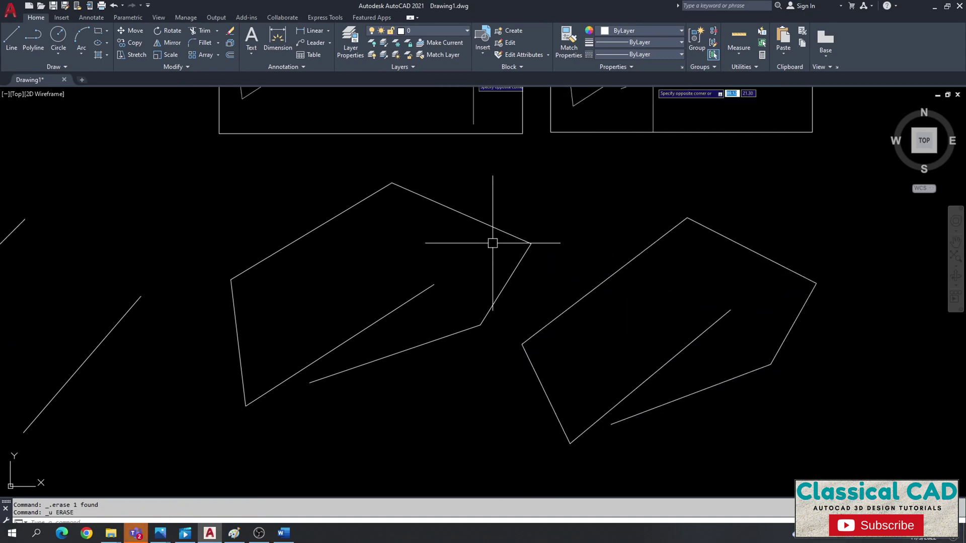
left_click(451, 332)
left_click(455, 211)
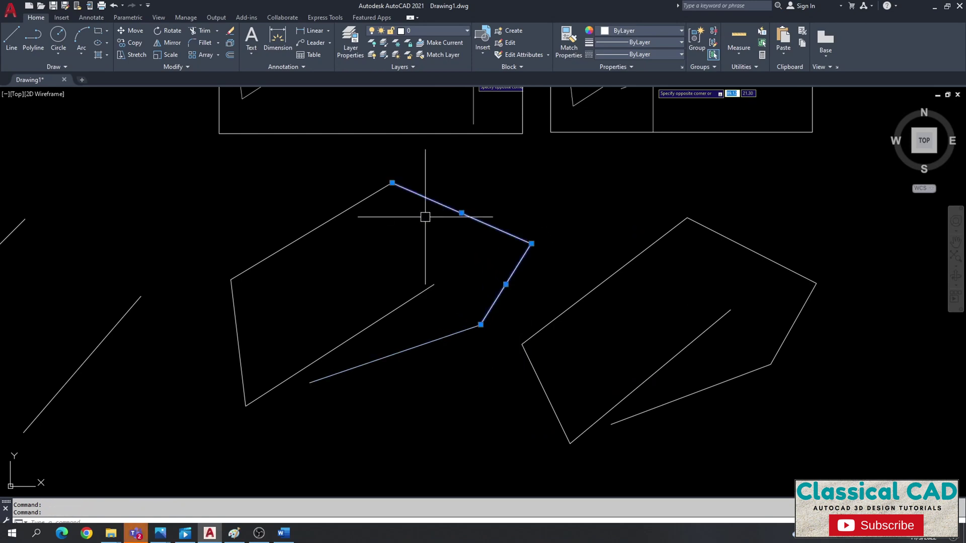
left_click(326, 222)
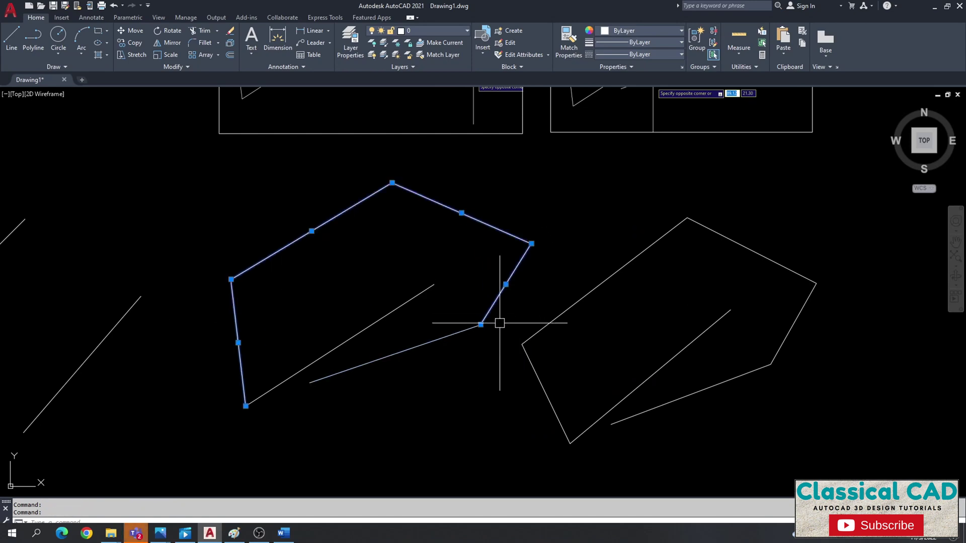
key("Escape")
left_click(492, 362)
key("Escape")
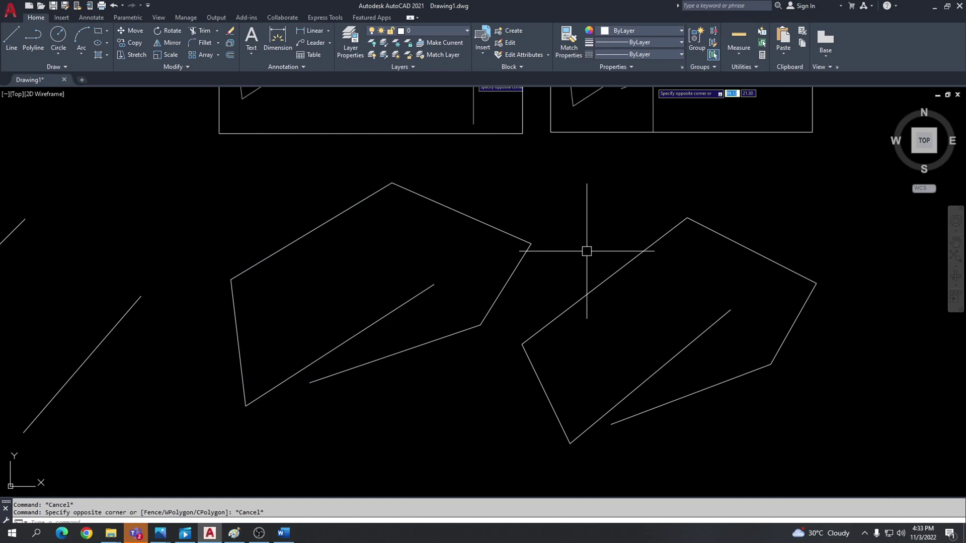
Select and deselect the whole polyline, and delete only the line chain's upper-right segment, undoing that deletion.
left_click(623, 268)
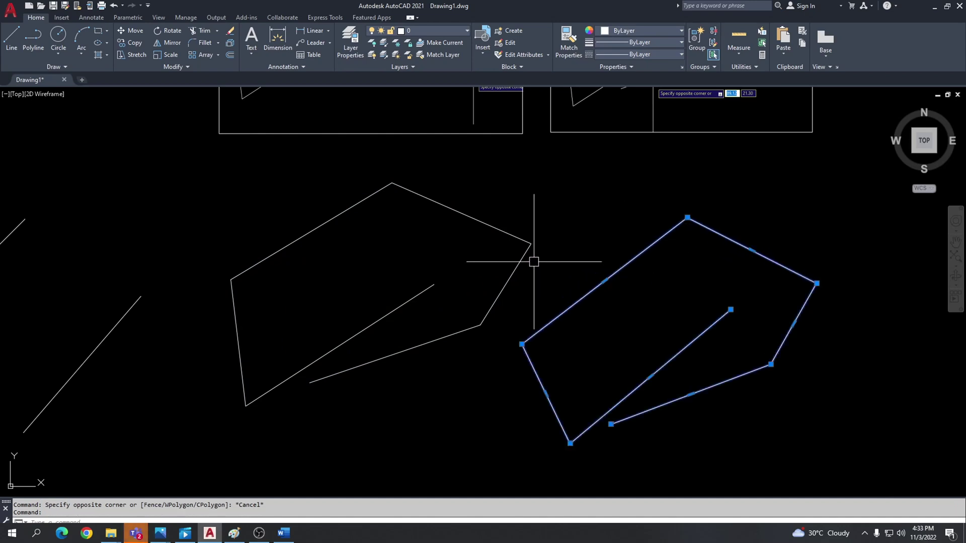
key("Escape")
left_click(471, 218)
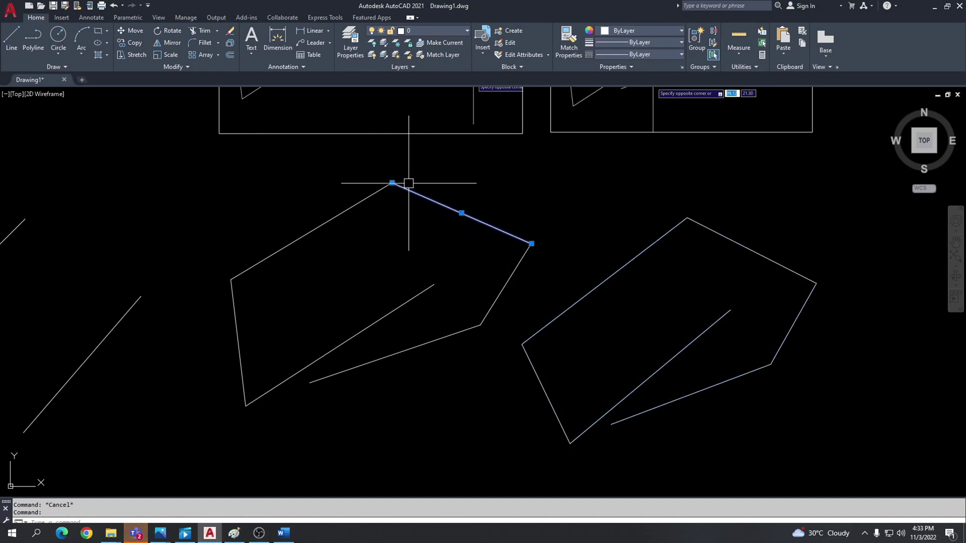
key("Delete")
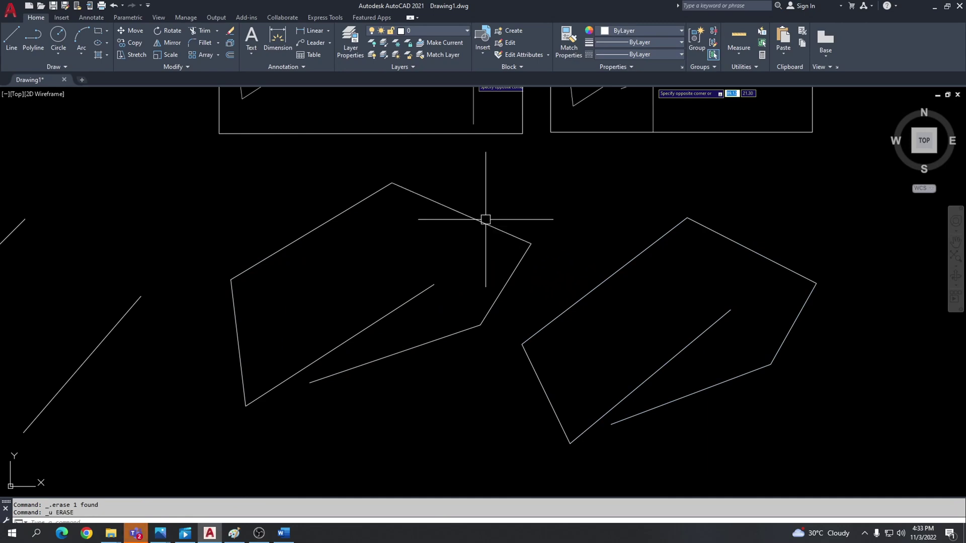
Select the whole six-segment polyline right of the line chain as a single object, and clear the selection.
left_click(737, 242)
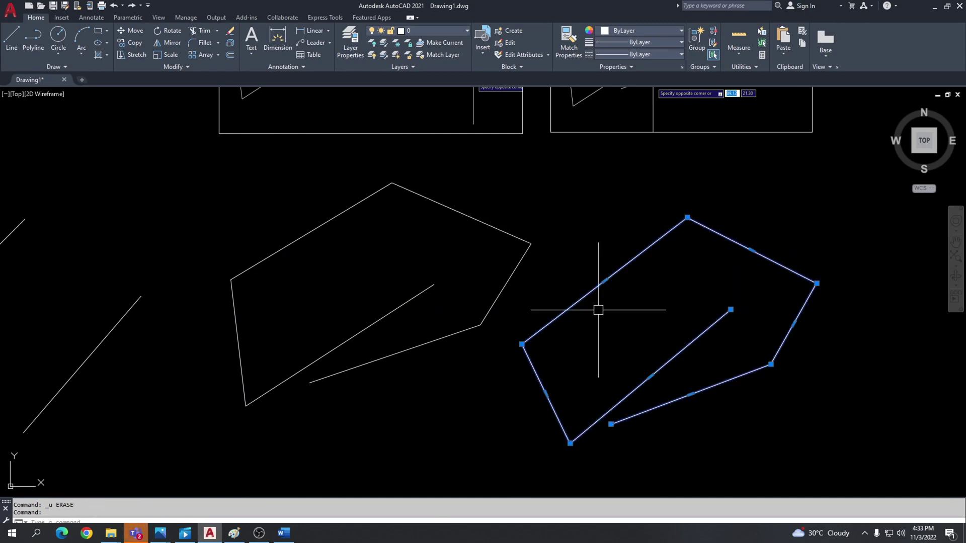
key("Escape")
key("Escape")
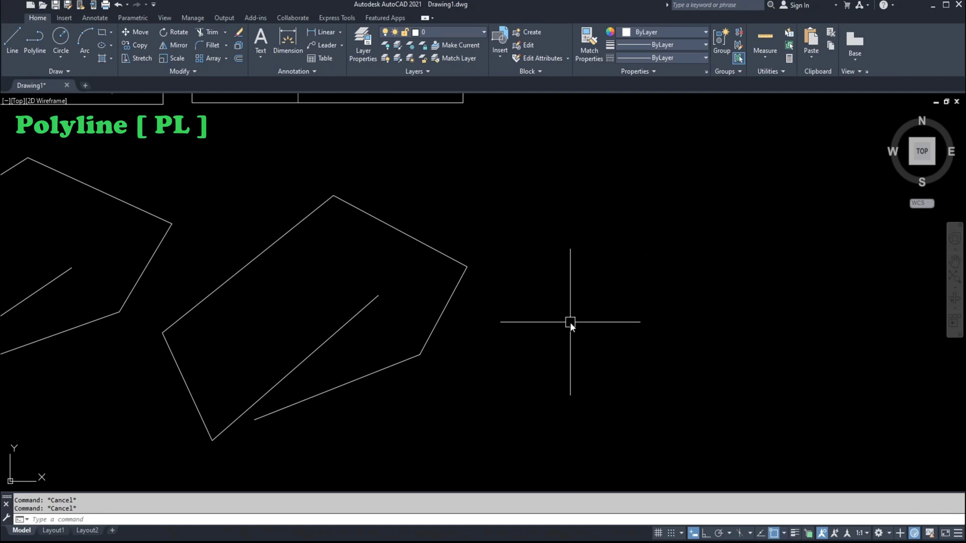
Start a polyline in the empty area right of the six-segment polyline, switch to the Arc option, and place two arc segments.
type("PL")
key("Return")
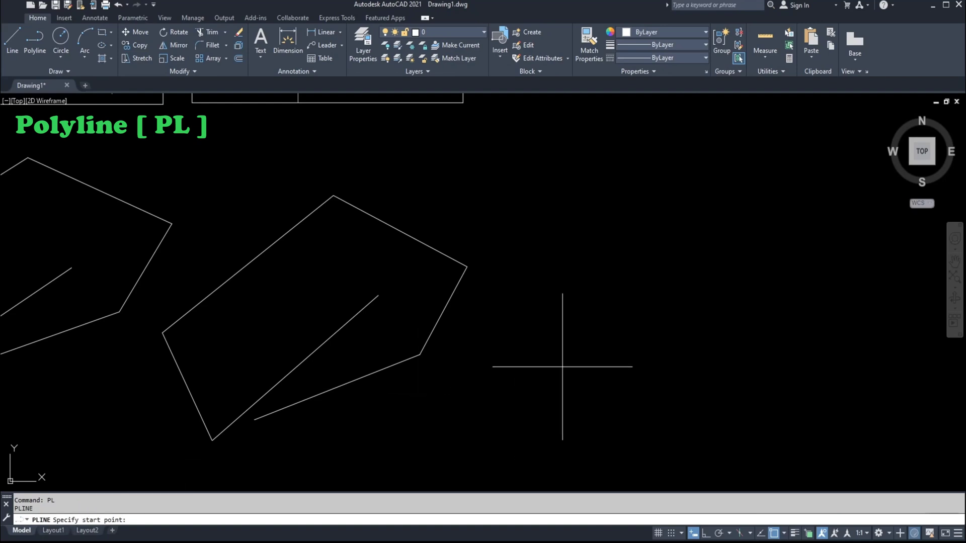
left_click(630, 341)
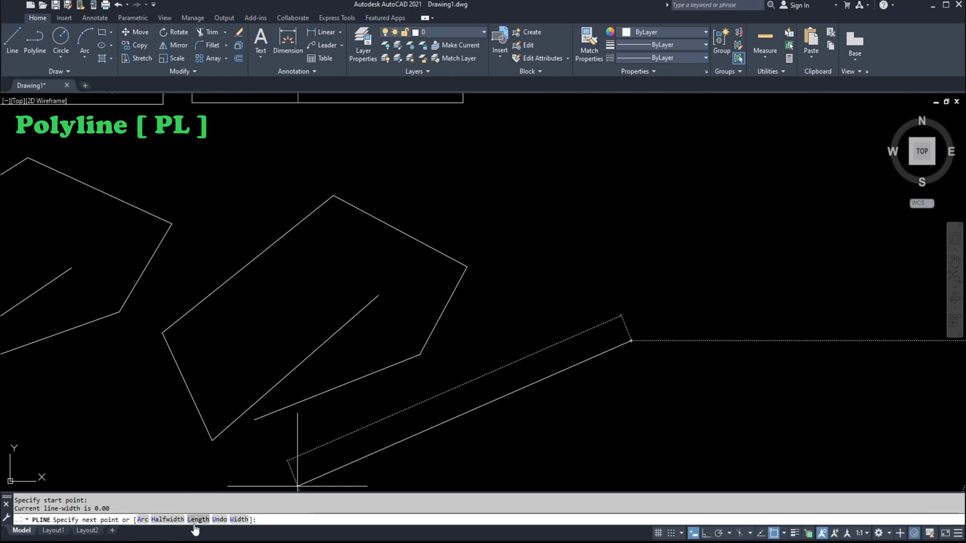
left_click(143, 519)
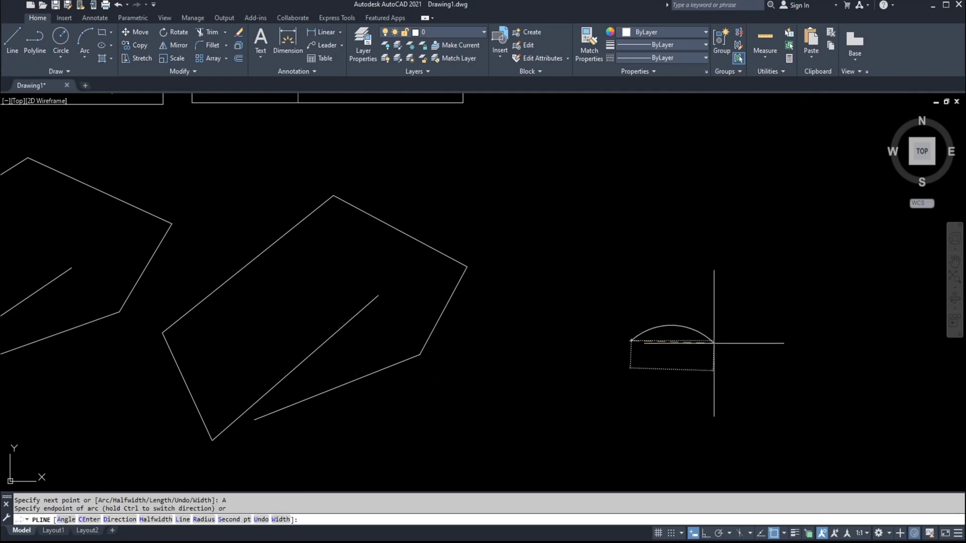
middle_click_drag(713, 345, 609, 359)
left_click(611, 336)
left_click(611, 296)
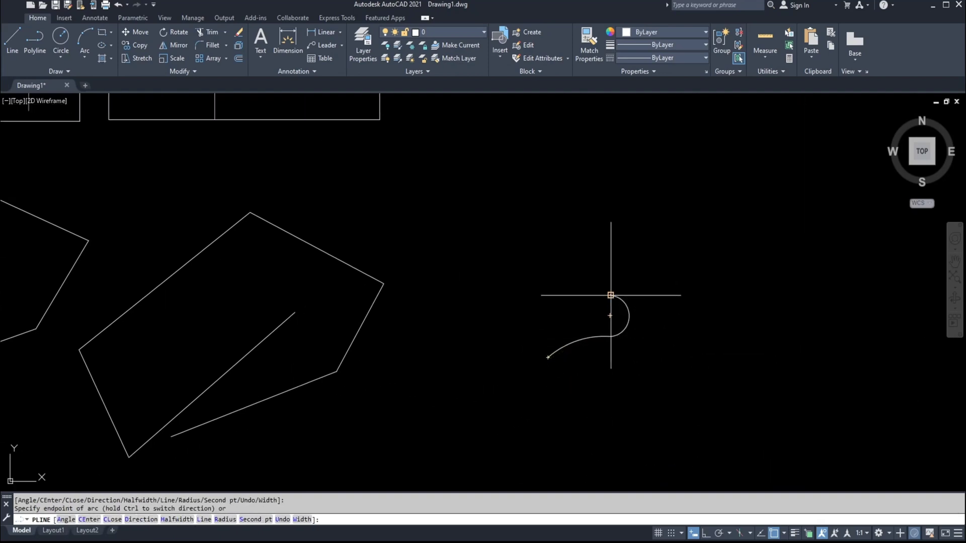
Continue the arc polyline with six more connected arcs winding back near its start point, and end it as an open shape.
left_click(611, 260)
left_click(623, 267)
left_click(621, 236)
left_click(578, 240)
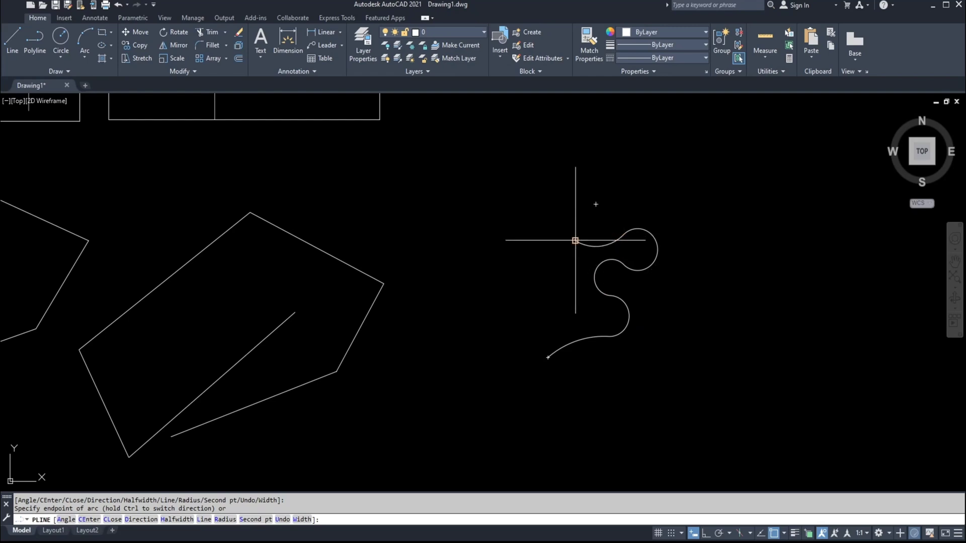
left_click(546, 262)
left_click(532, 303)
left_click(528, 333)
type("c")
key("Return")
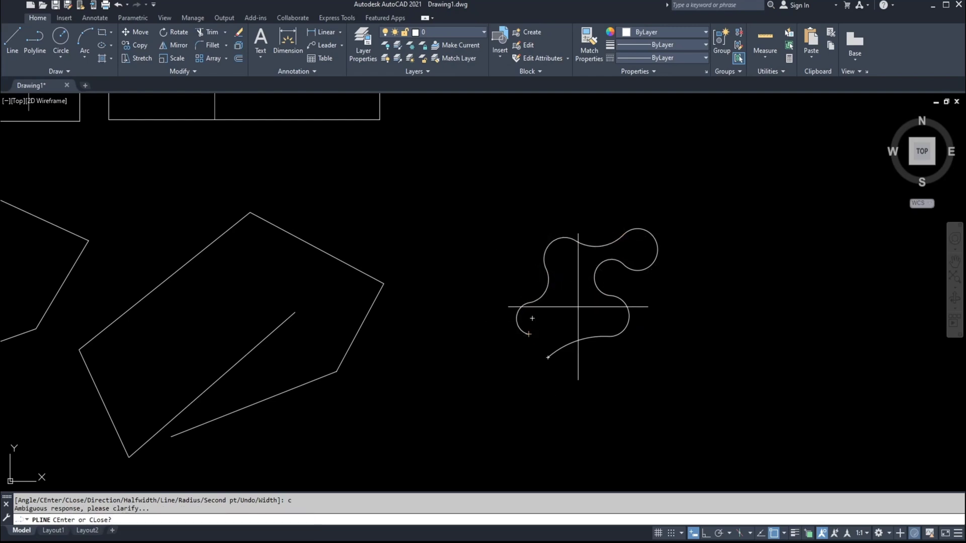
key("Escape")
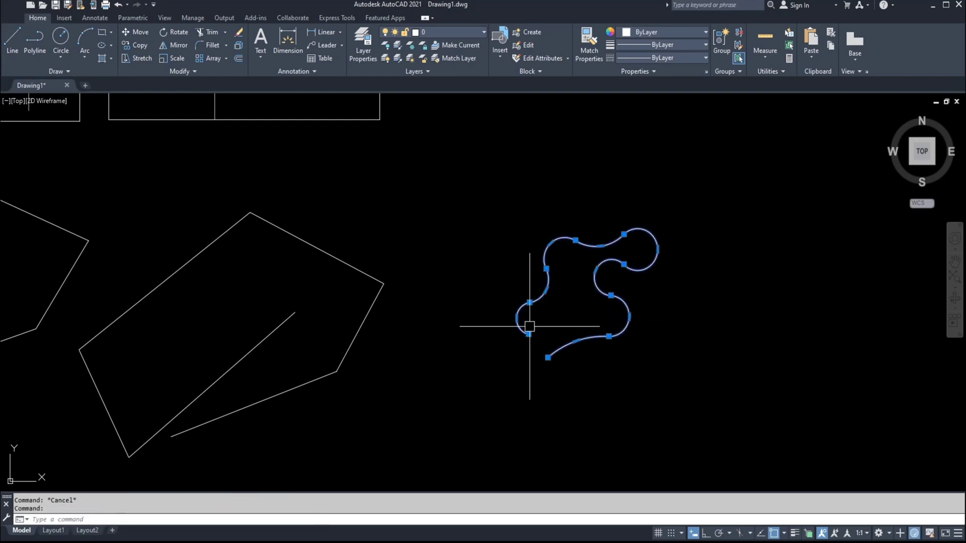
middle_click_drag(571, 328, 428, 349)
left_click(493, 345)
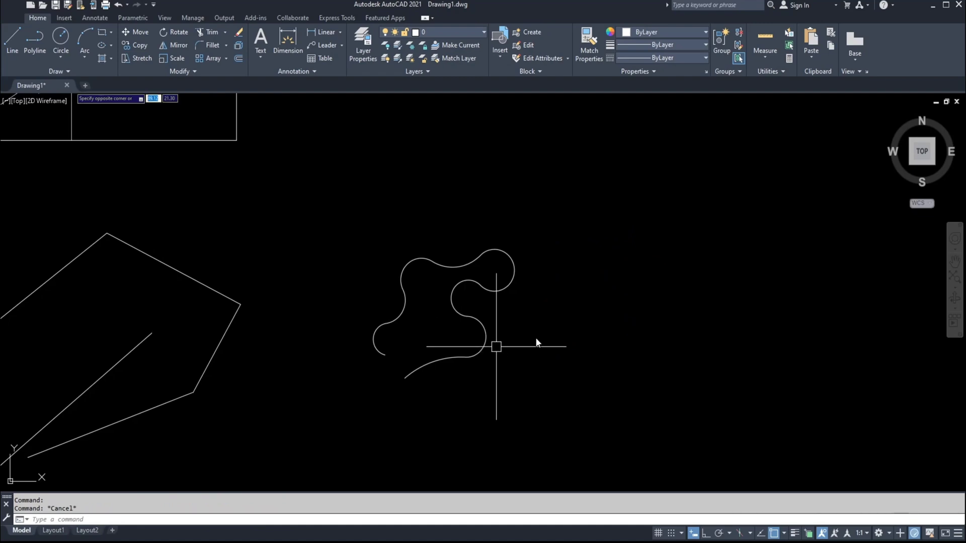
Draw a horizontal tapered polyline segment right of the arc polyline, with Ortho on, starting half-width 1 and ending half-width 3.
type("pl")
key("Return")
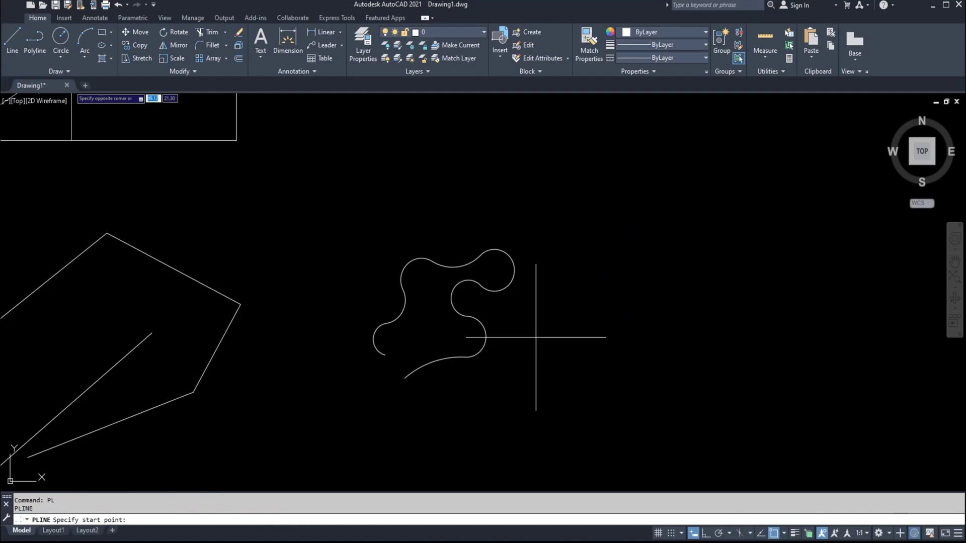
left_click(543, 381)
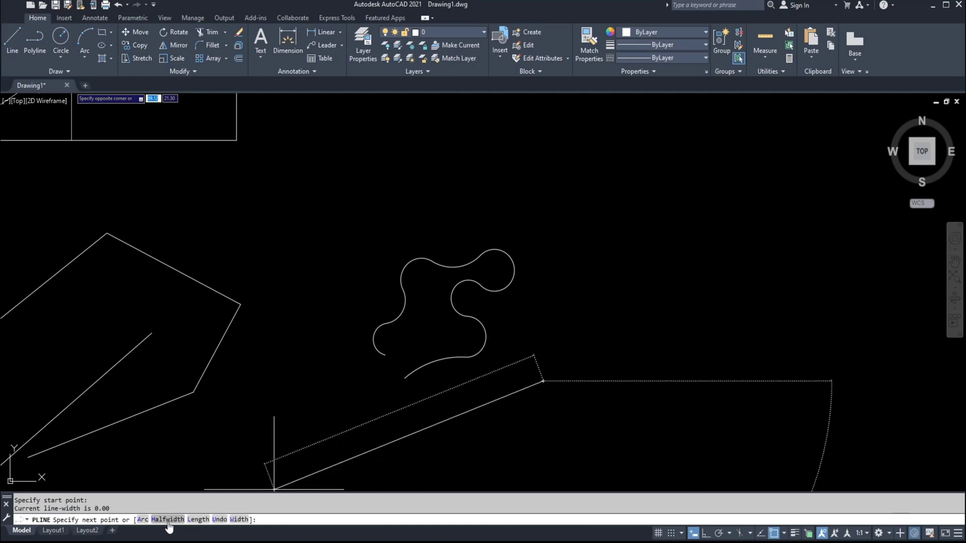
left_click(168, 520)
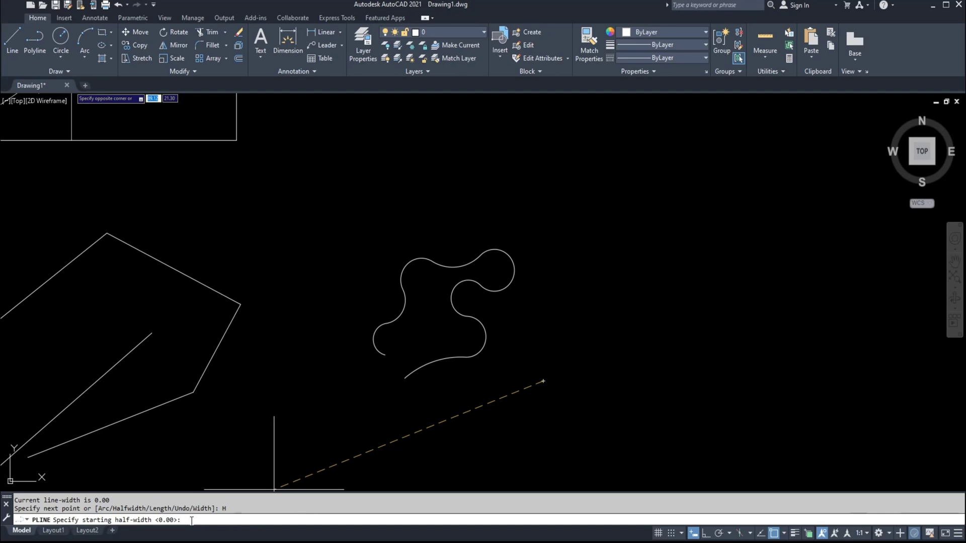
key("Return")
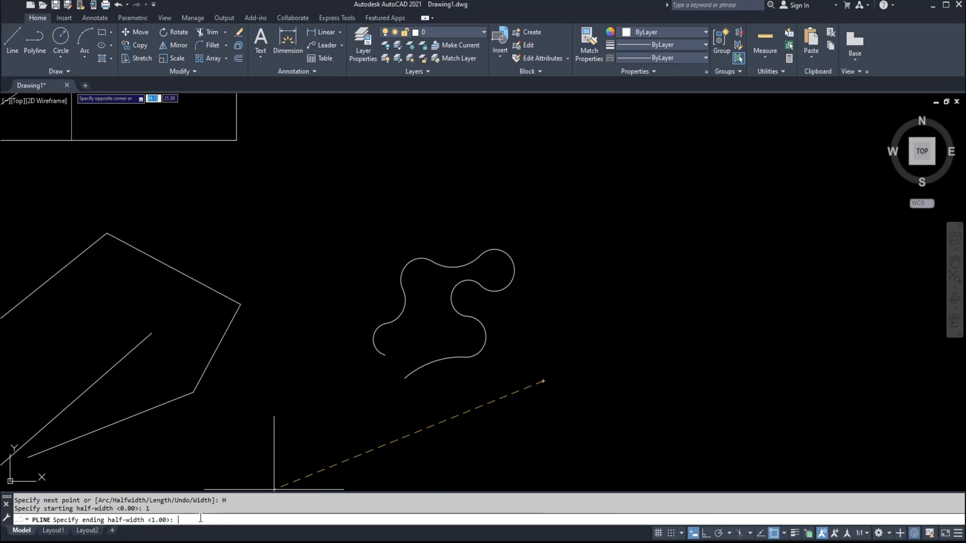
key("Return")
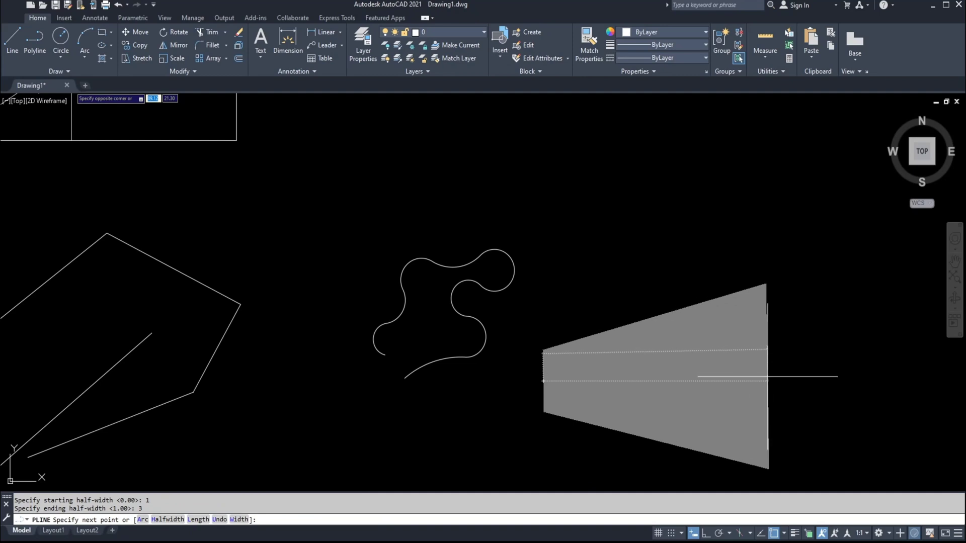
key("F8")
left_click(768, 378)
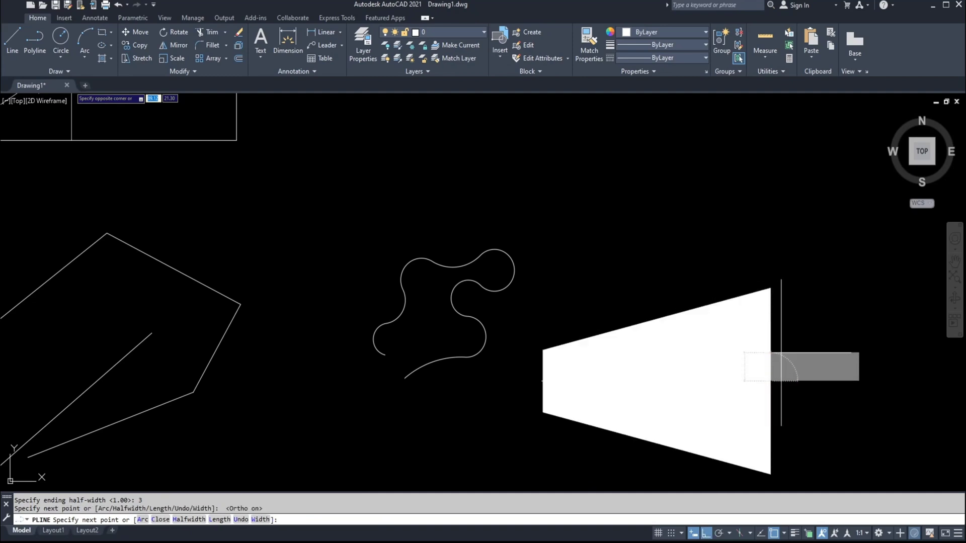
key("Escape")
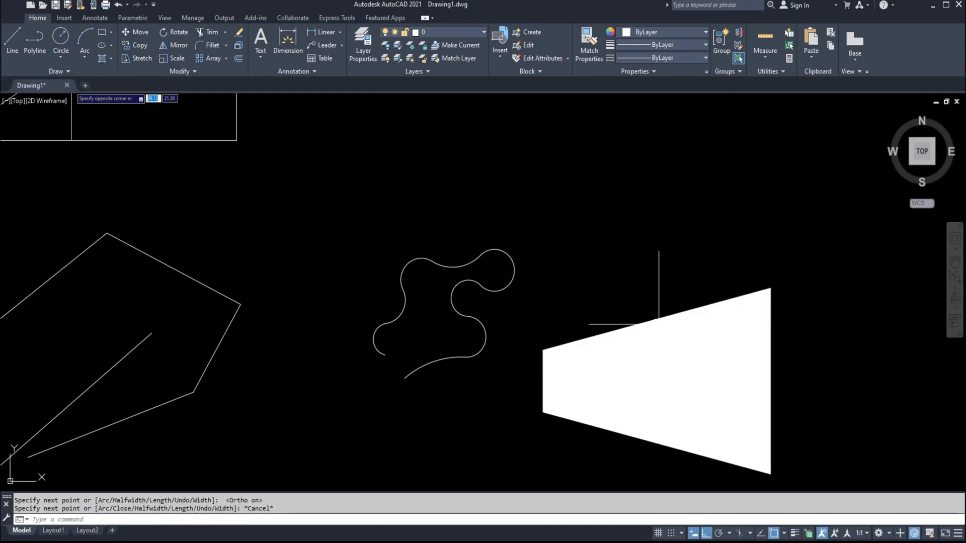
Examine the full width of the tapered polyline's narrow end with a trial vertical line beside it, and cancel the line.
scroll(562, 376, "up", 4)
middle_click_drag(562, 376, 570, 295)
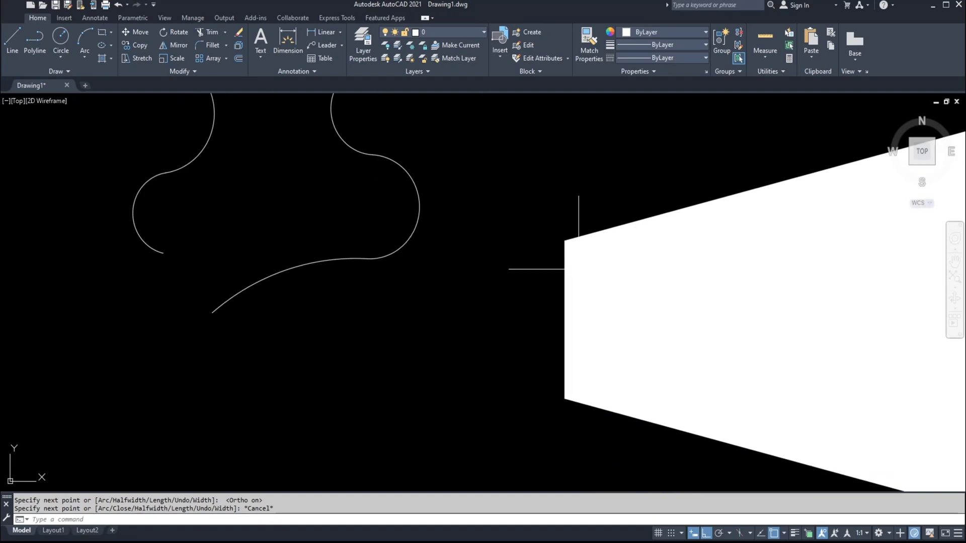
type("l")
key("Return")
left_click(546, 240)
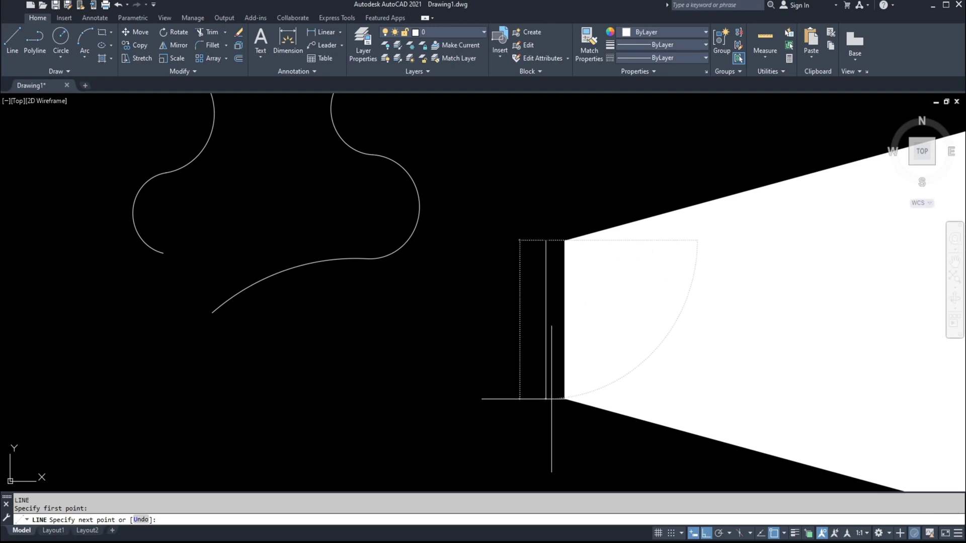
key("Escape")
scroll(334, 388, "down", 3)
scroll(587, 285, "up", 1)
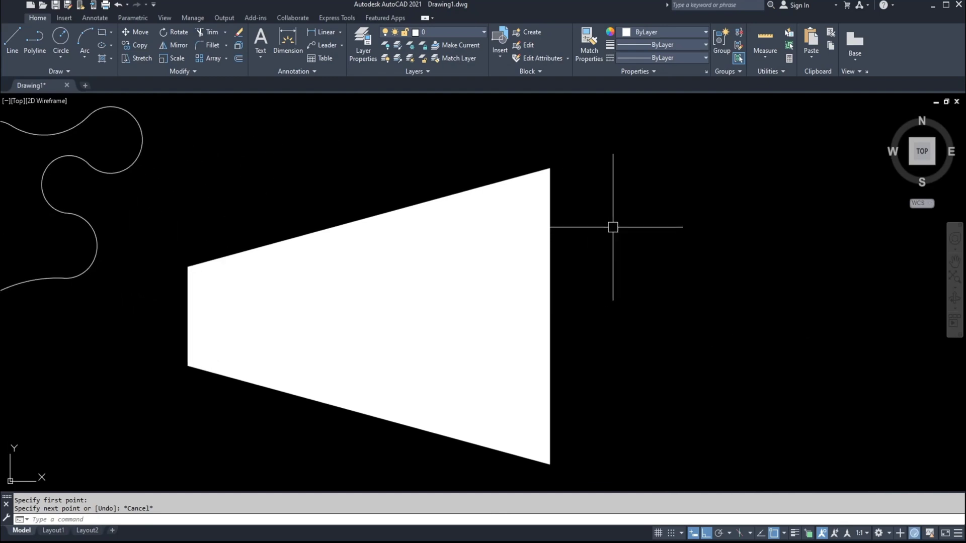
Examine the full width of the tapered polyline's wide end with a trial vertical line beside it, and cancel the line.
type("L")
key("Return")
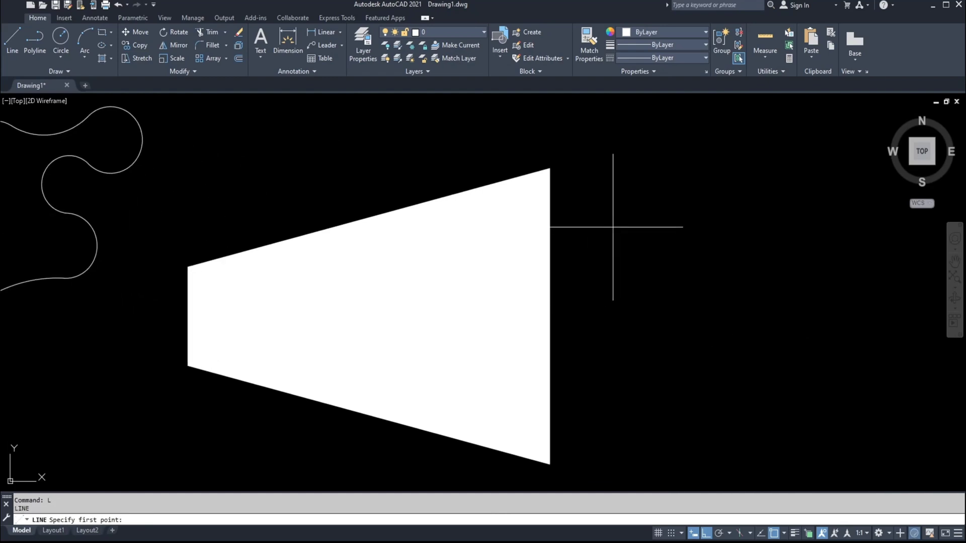
left_click(563, 169)
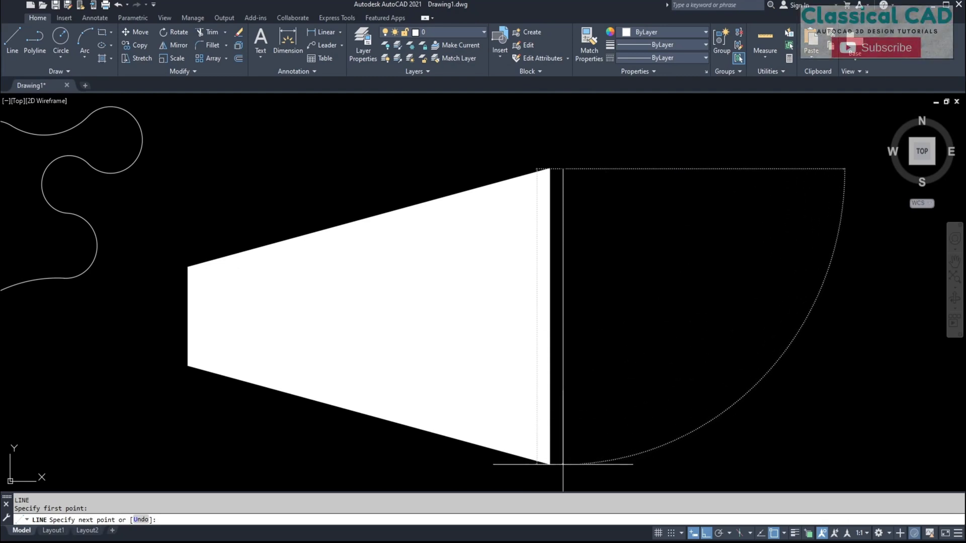
key("Escape")
key("Escape")
scroll(737, 418, "down", 3)
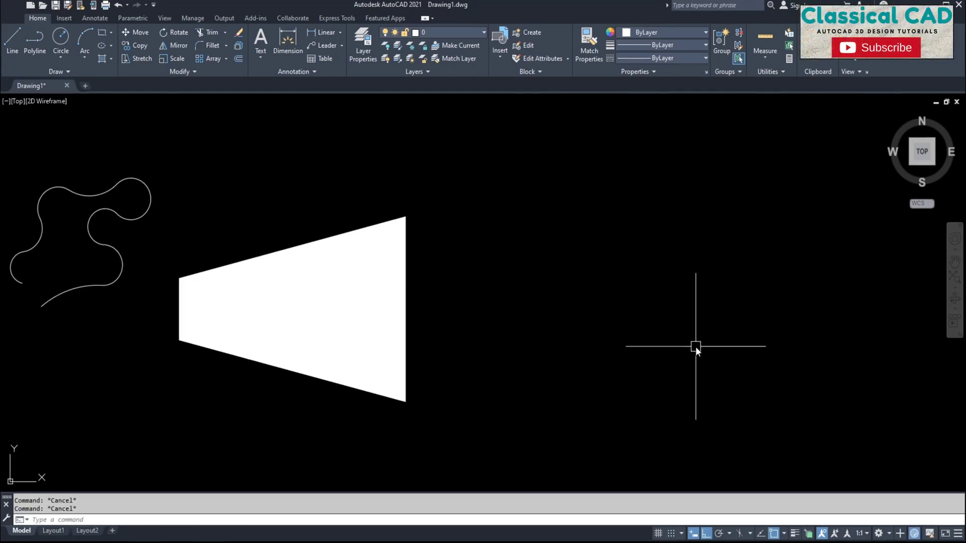
Draw a single polyline segment starting right of the tapered polyline, using the Length option with a length of 5.
type("pl")
key("Return")
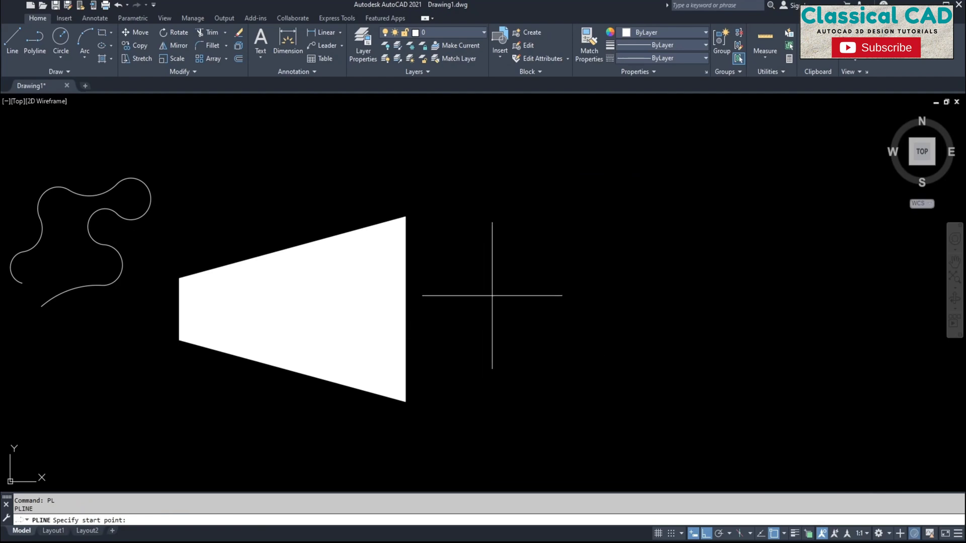
left_click(498, 313)
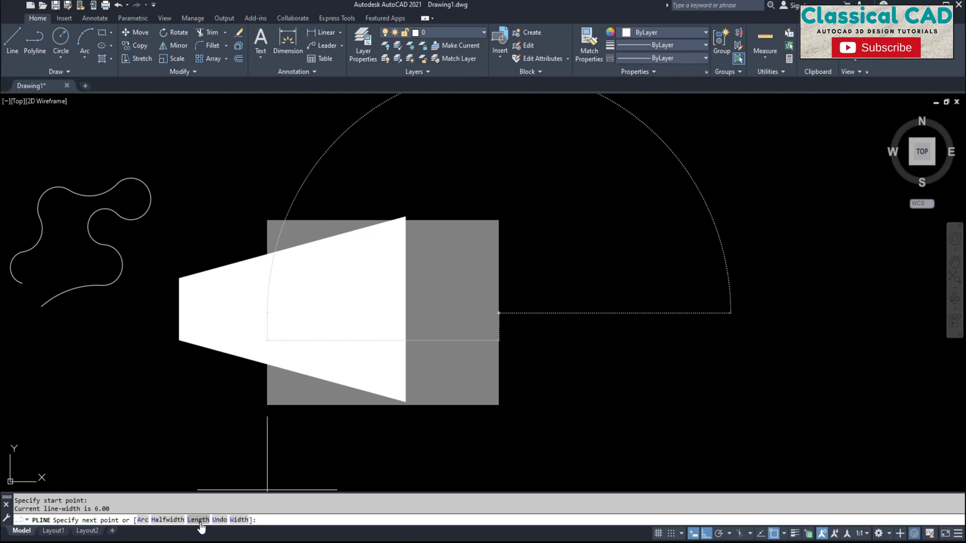
left_click(199, 520)
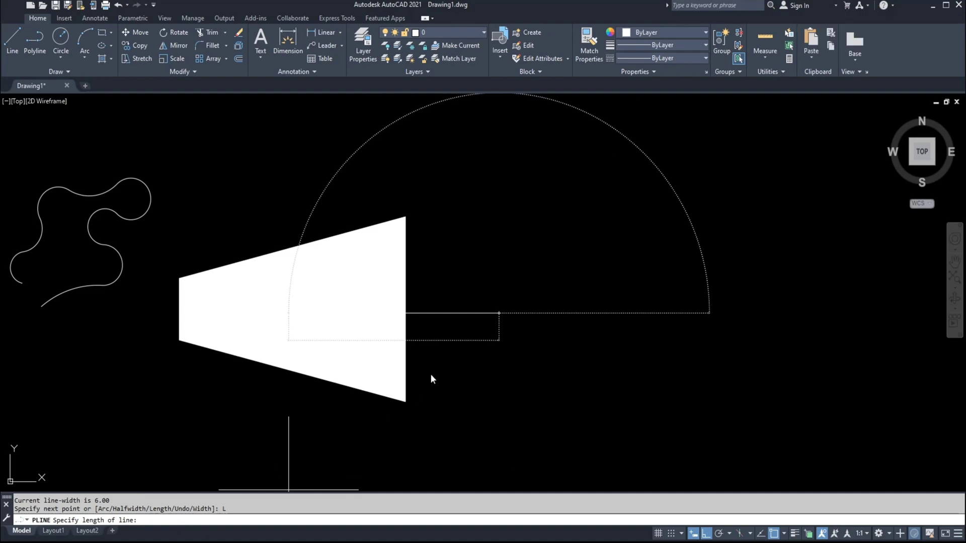
type("5")
key("Return")
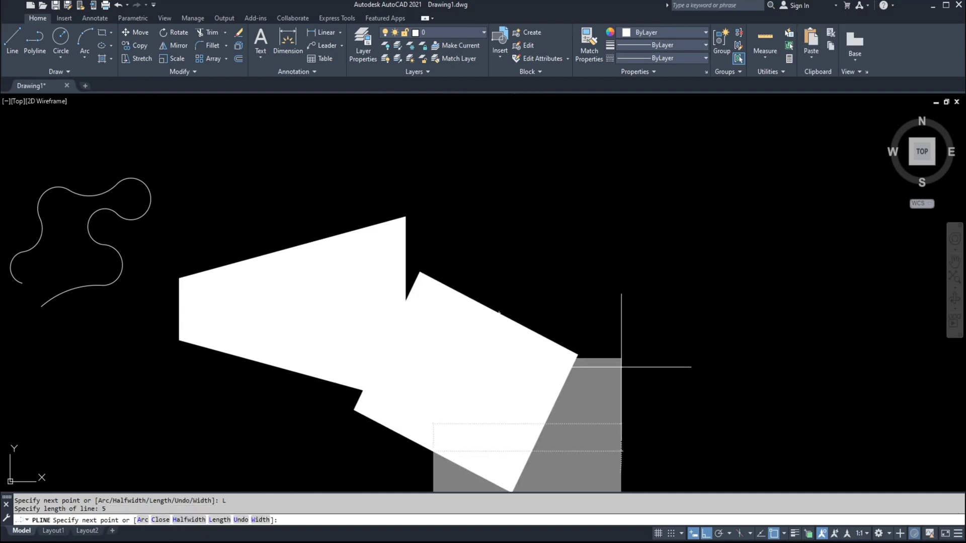
scroll(621, 366, "down", 2)
key("Escape")
Select the wide polyline segment drawn by length to inspect its start and end points, and clear the selection.
left_click(521, 316)
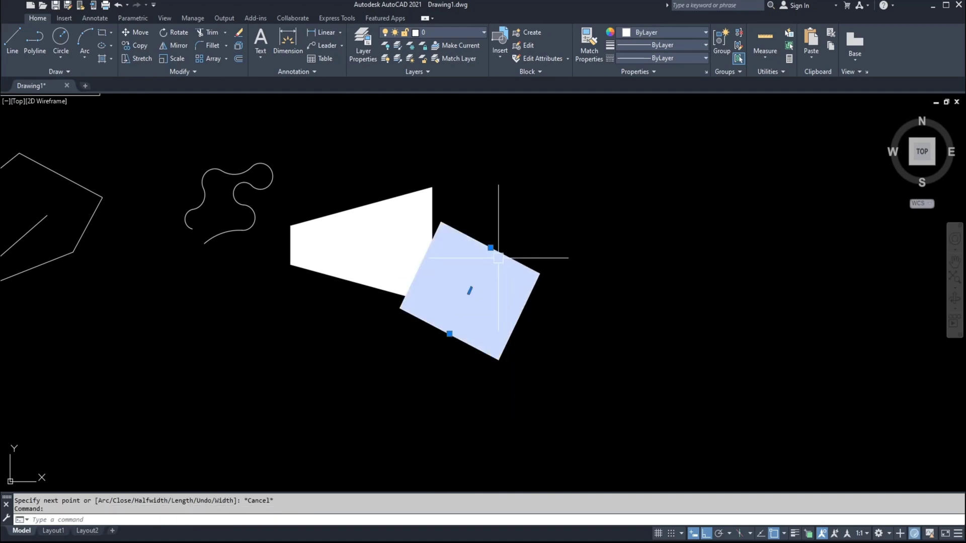
scroll(498, 258, "up", 2)
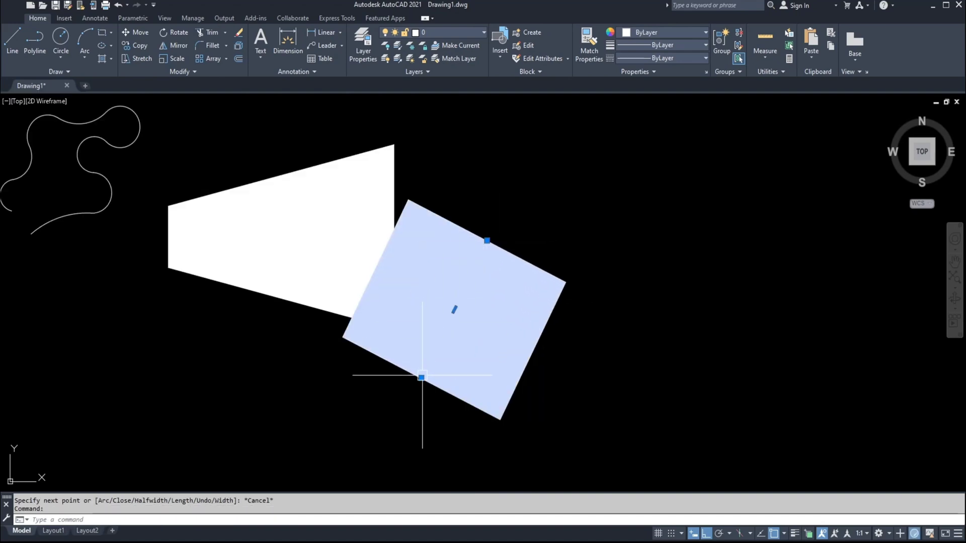
key("Escape")
Draw a horizontal polyline segment above the tapered polyline with the Width option, setting both starting and ending width to 0.5.
mouse_move(475, 254)
middle_mouse_down()
mouse_move(502, 296)
mouse_move(463, 356)
middle_mouse_up()
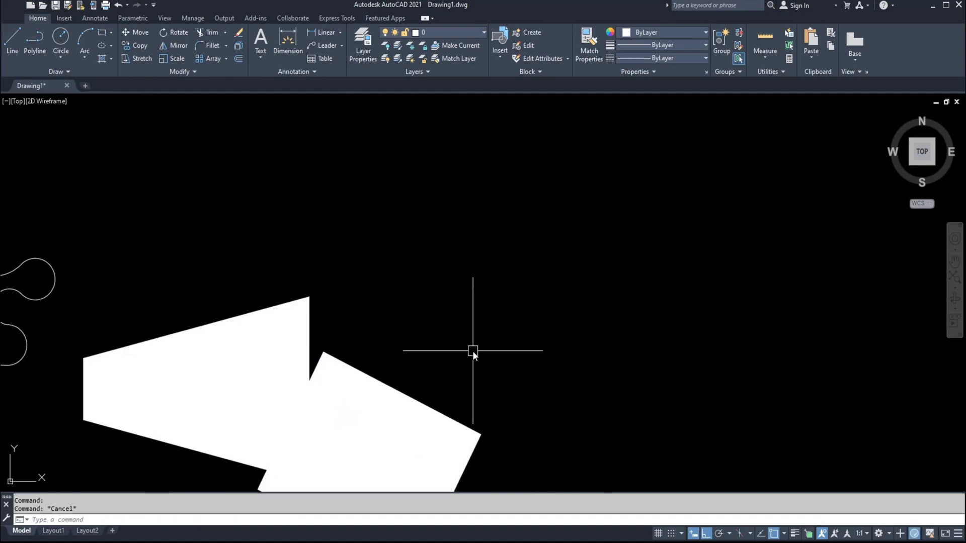
type("PL")
key("Return")
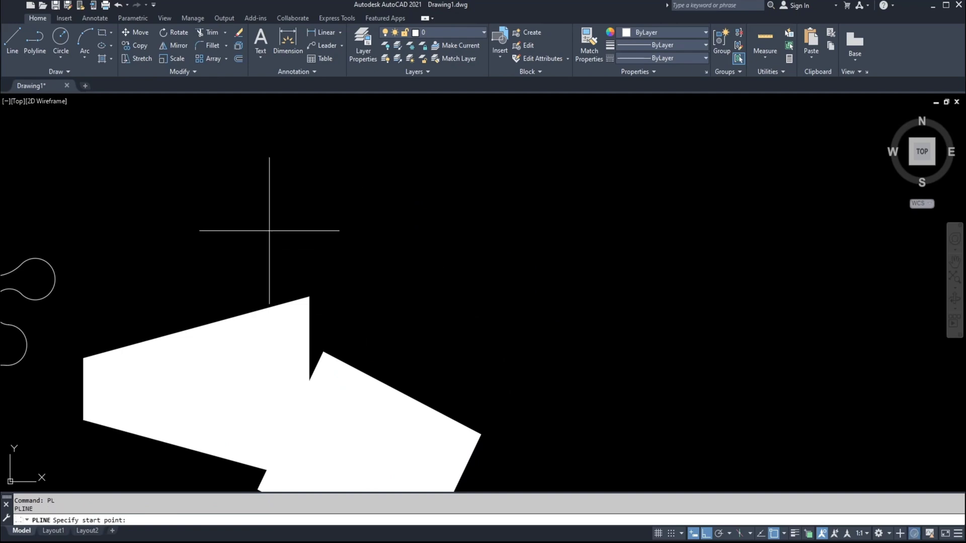
middle_click_drag(314, 240, 374, 270)
left_click(338, 266)
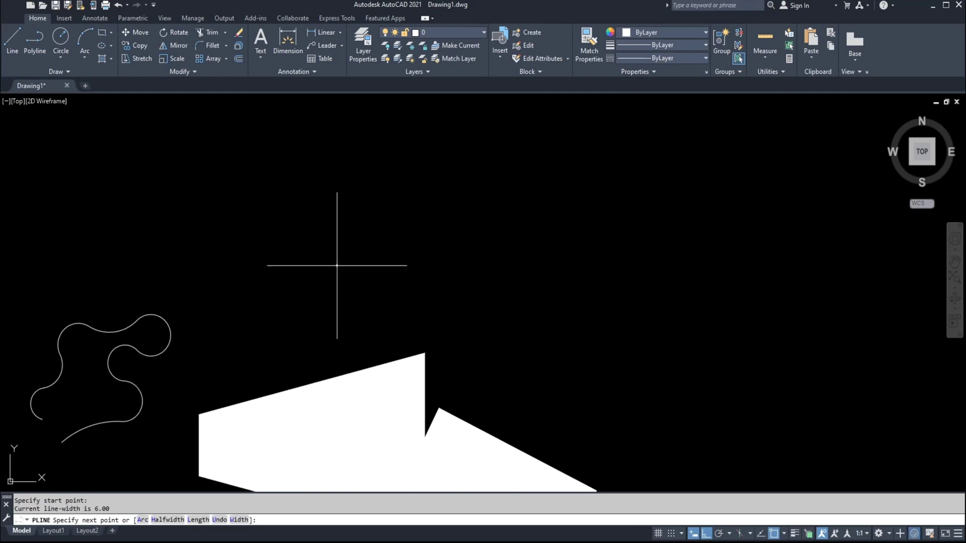
left_click(238, 520)
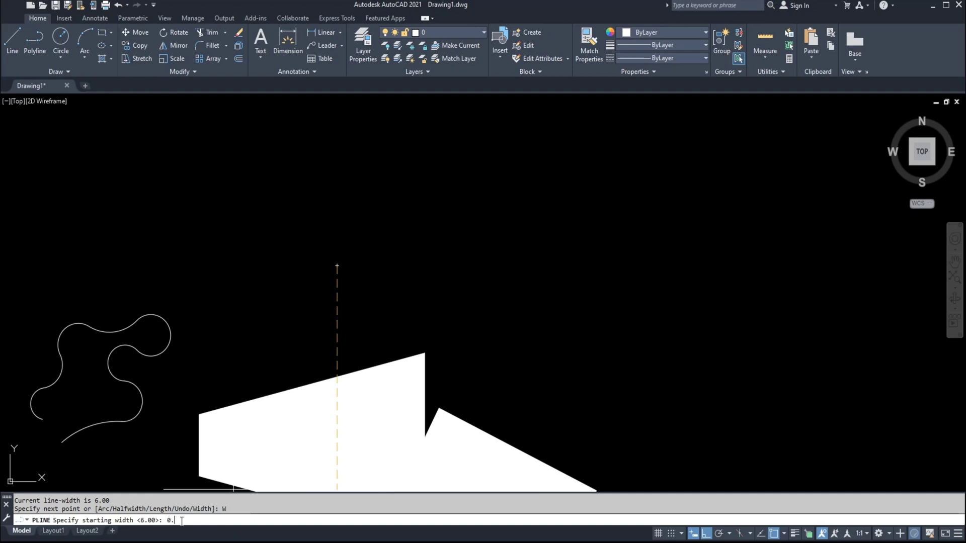
key("Return")
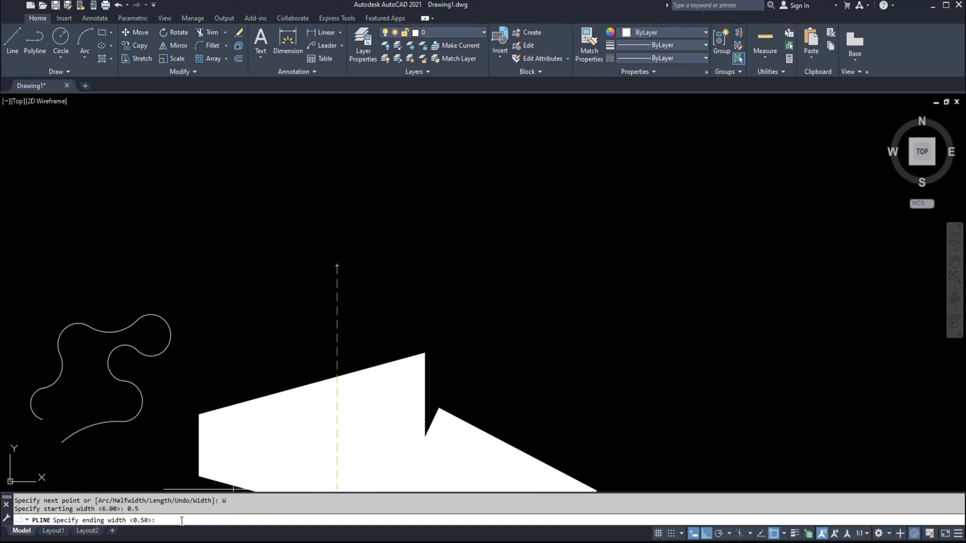
type("0.")
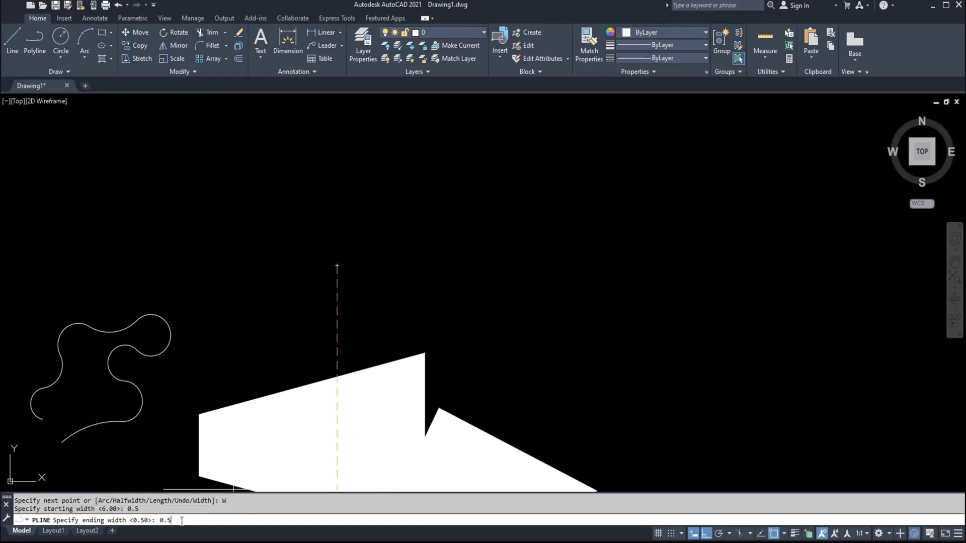
type("5")
key("Return")
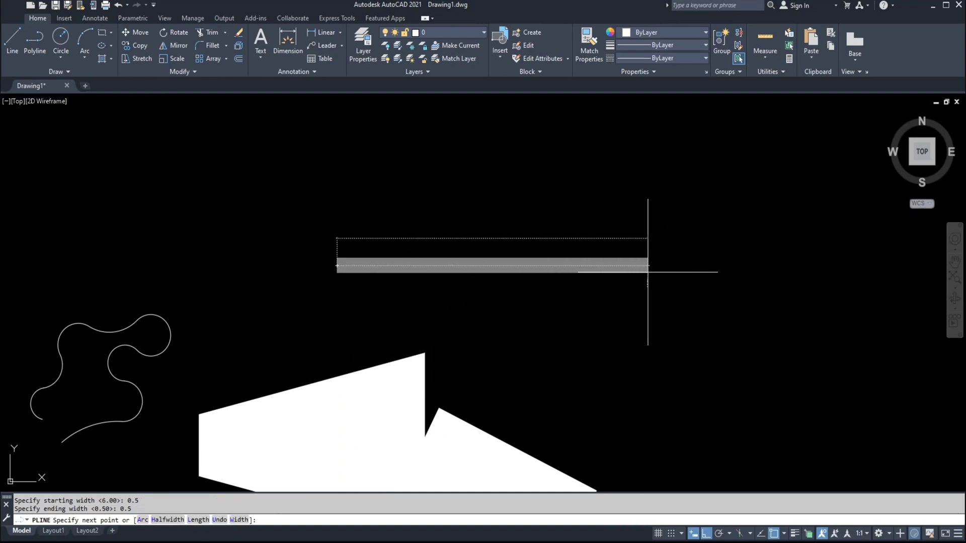
left_click(709, 281)
key("Escape")
Examine the full width of the thin horizontal polyline with a trial vertical line beside its left end, and cancel the line.
scroll(325, 262, "up", 8)
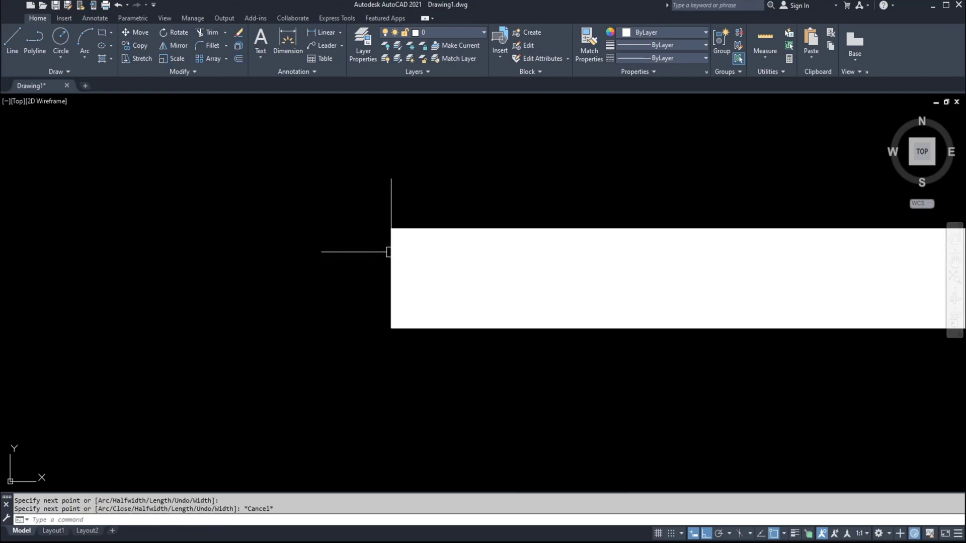
left_click(402, 334)
key("Escape")
key("Escape")
key("Escape")
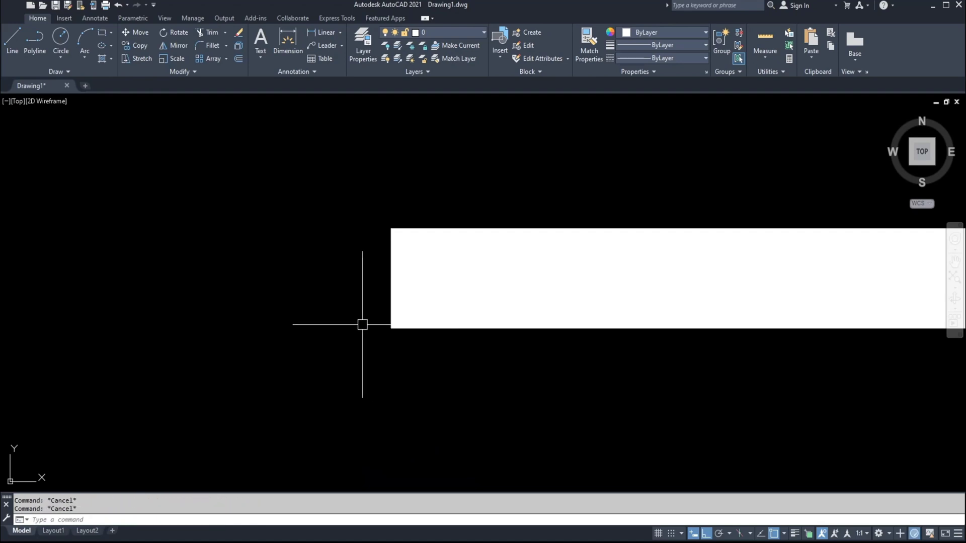
type("L")
key("Return")
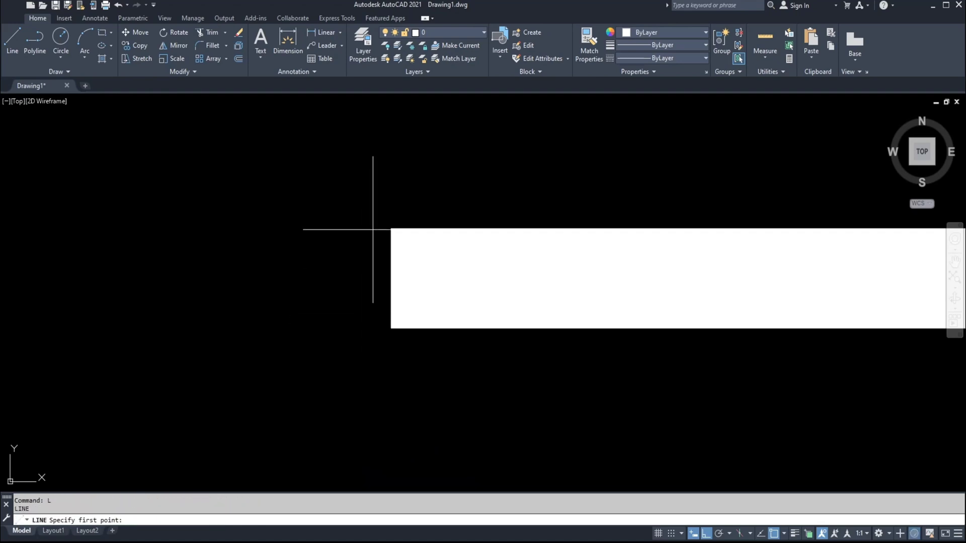
left_click(372, 228)
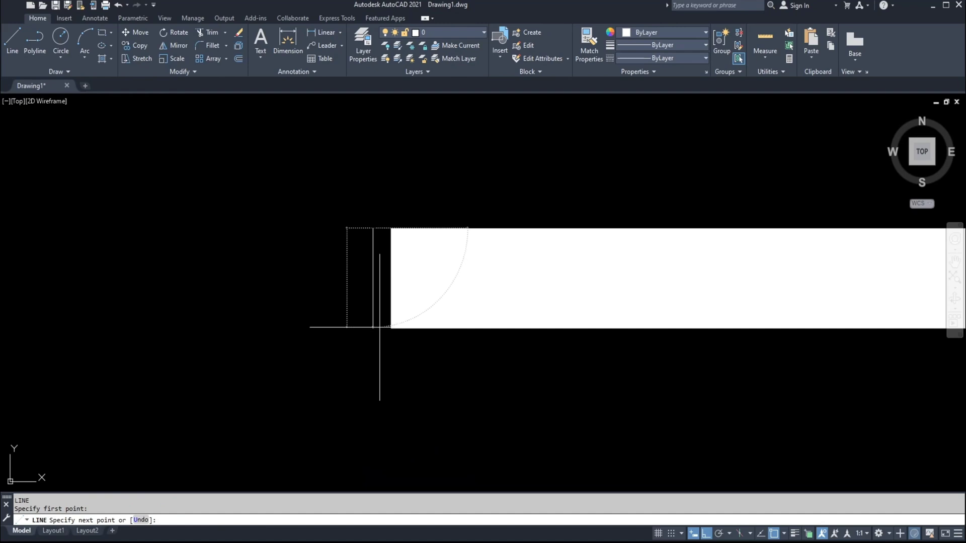
key("Escape")
key("Escape")
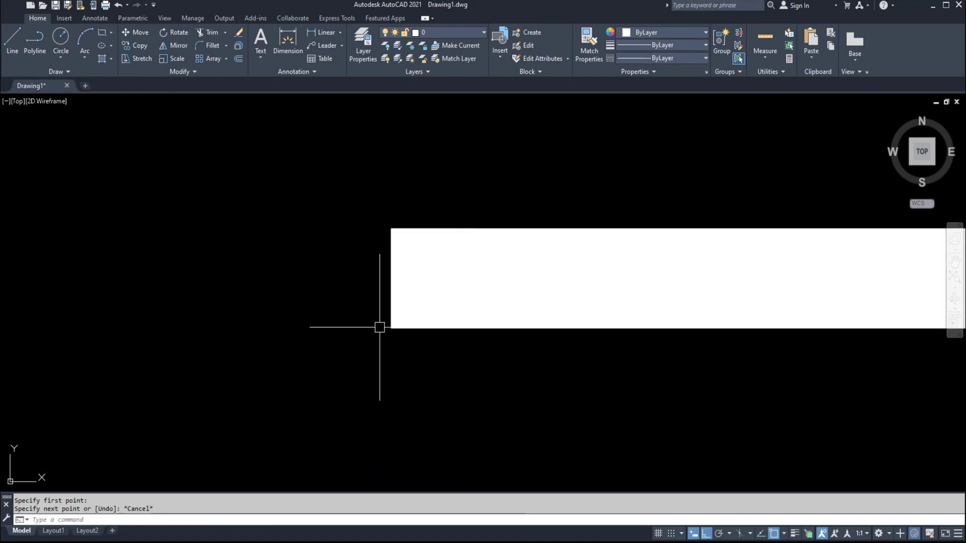
Draw a horizontal polyline segment below the thin bar with starting and ending widths of 0.
scroll(330, 328, "down", 5)
mouse_move(330, 324)
middle_mouse_down()
mouse_move(451, 288)
mouse_move(507, 287)
middle_mouse_up()
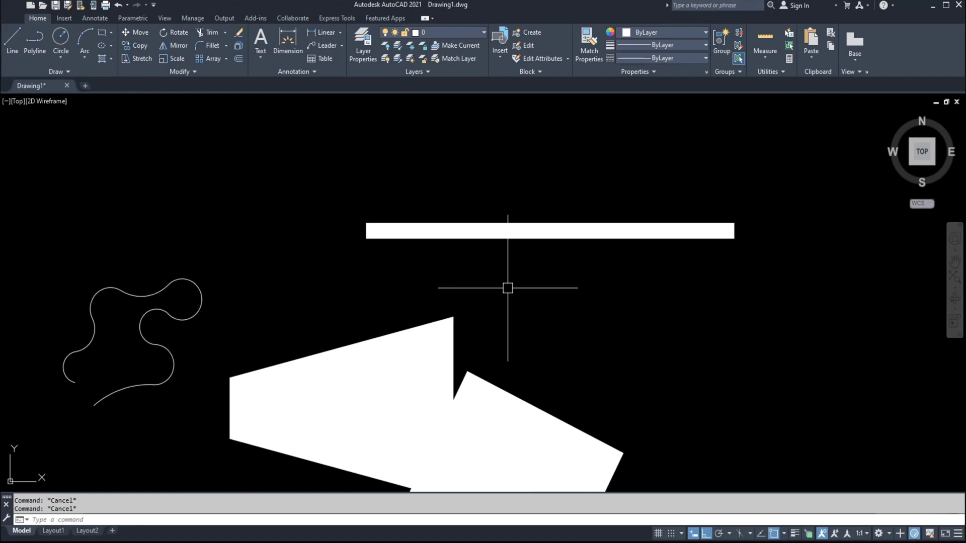
type("pl")
key("Return")
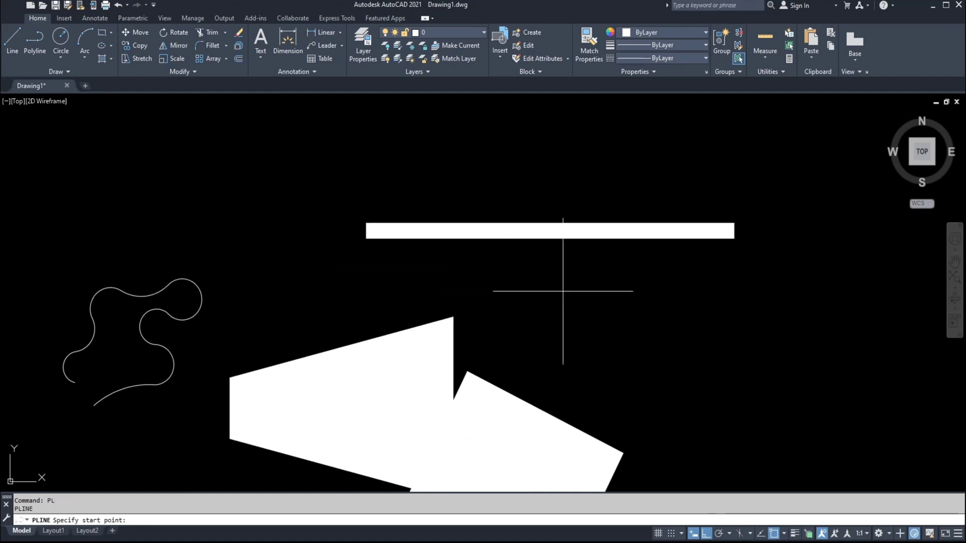
left_click(574, 318)
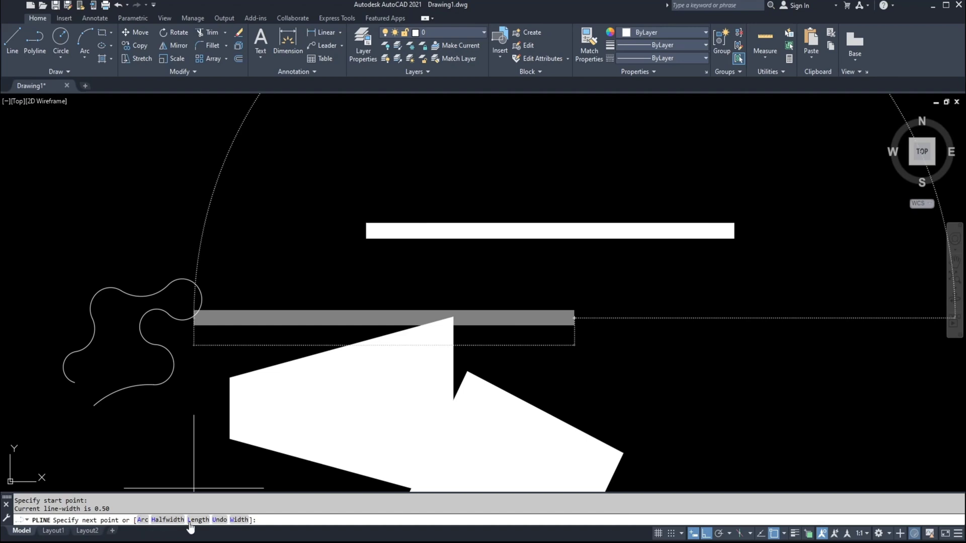
left_click(240, 521)
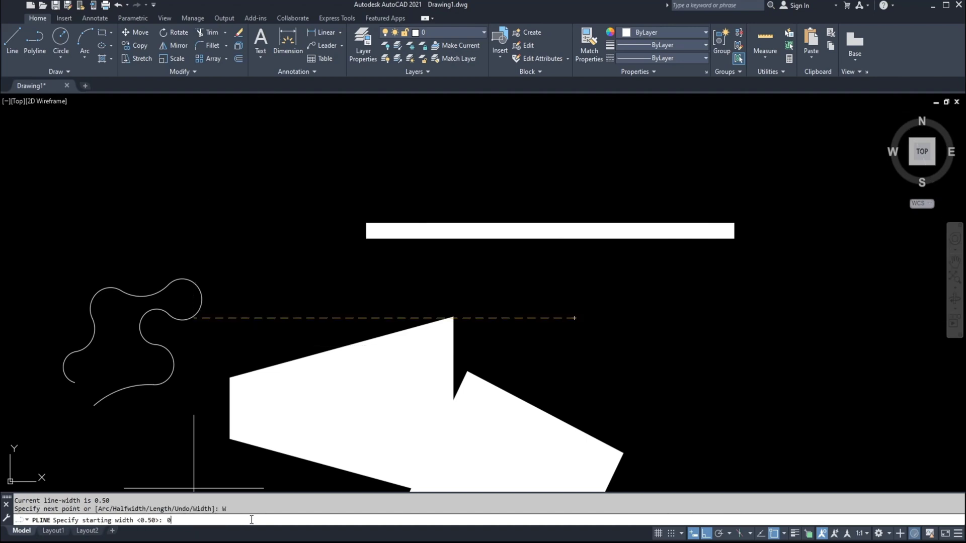
type("0")
key("Return")
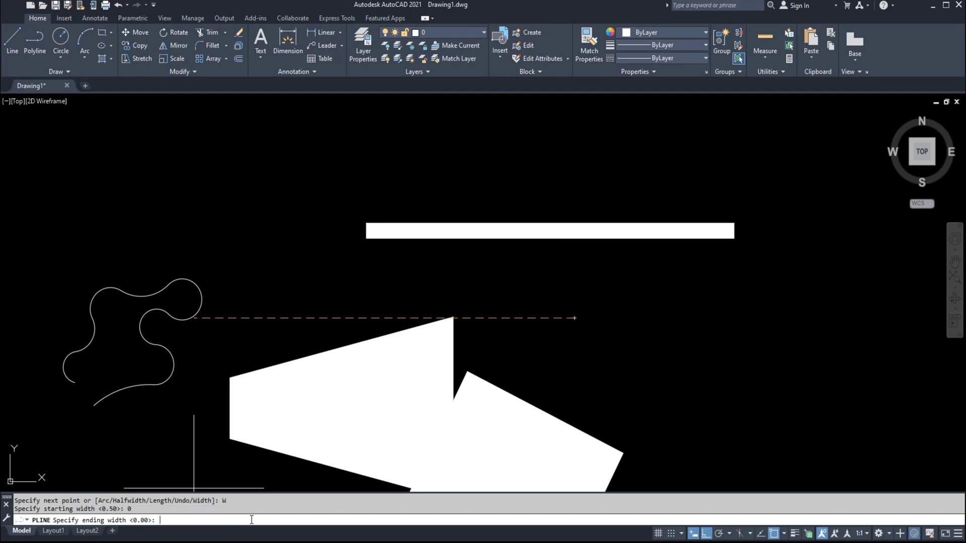
type("0")
key("Return")
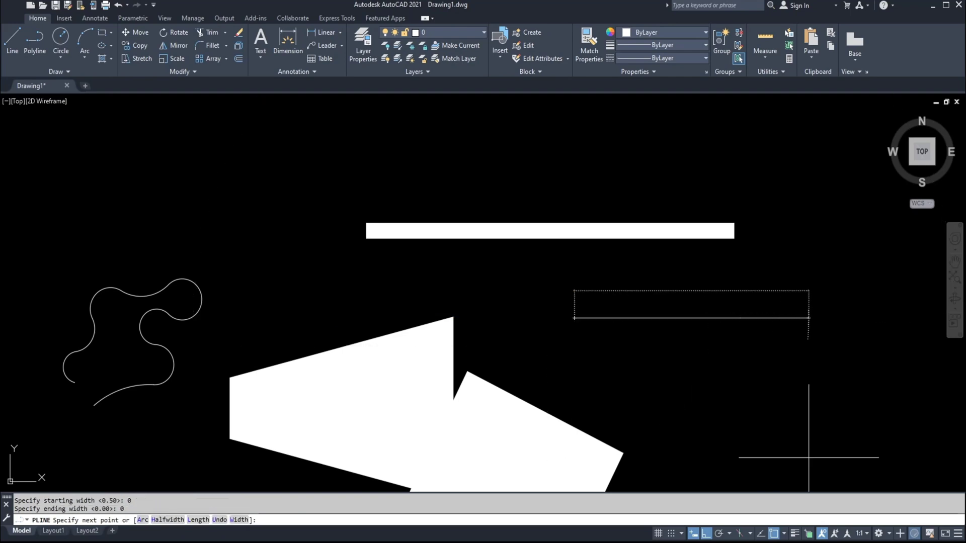
key("Escape")
Select the zero-width polyline segment to inspect it, and clear the selection.
scroll(704, 338, "up", 4)
left_click(694, 337)
left_click(584, 245)
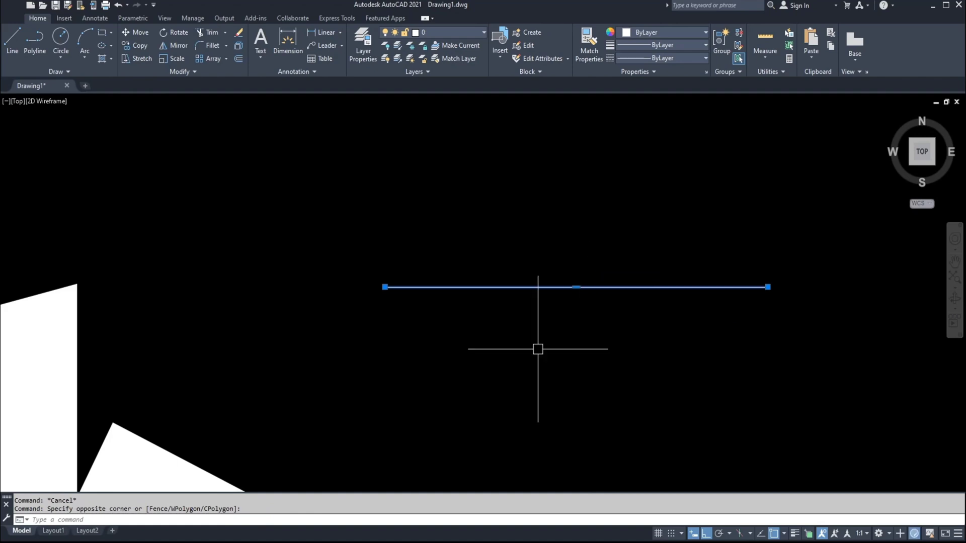
left_click(482, 287)
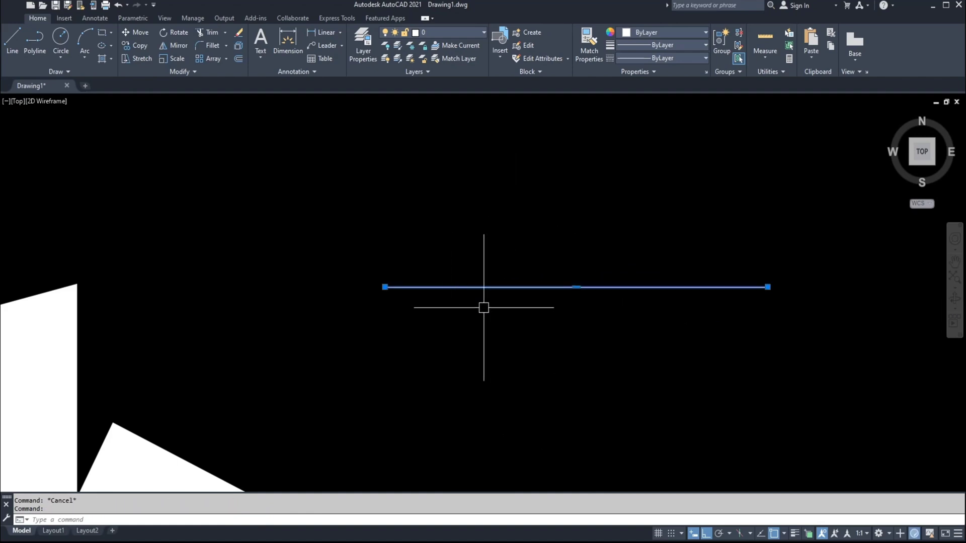
key("Escape")
Select the right-hand polygon-shaped polyline by its upper-left edge to inspect its extent, and clear the selection.
scroll(405, 318, "up", 2)
scroll(603, 248, "down", 5)
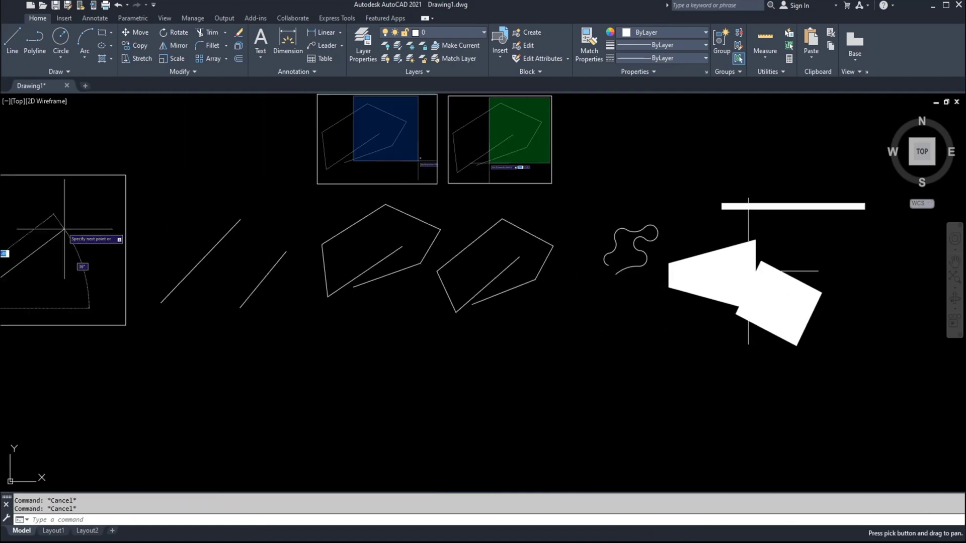
scroll(486, 230, "up", 2)
left_click(490, 230)
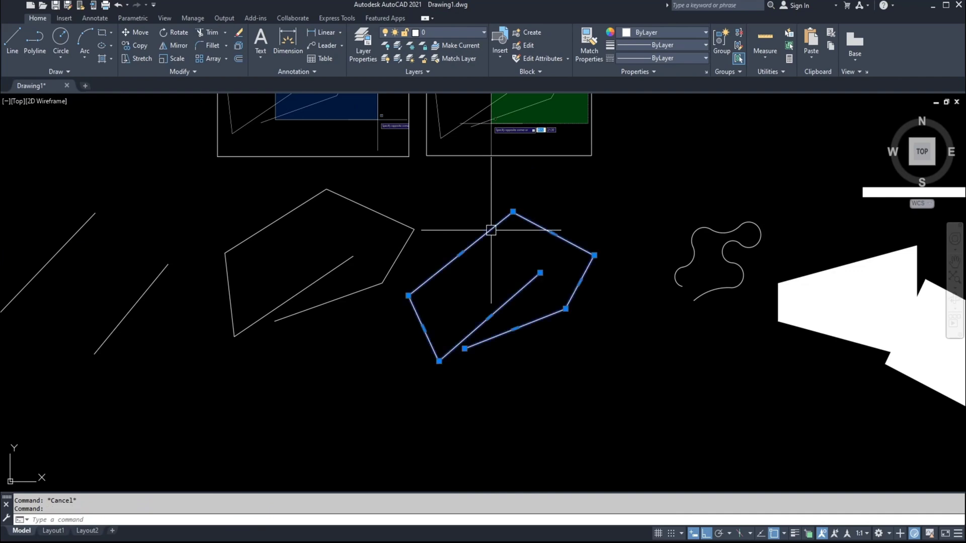
key("Escape")
Try to select only the upper-right segment of the right-hand polygon-shaped polyline with a window selection.
scroll(500, 214, "up", 3)
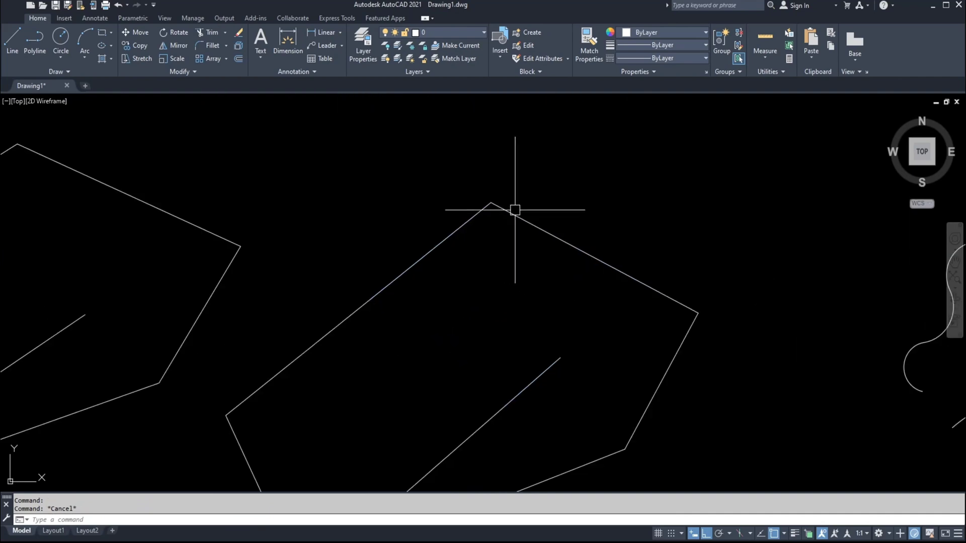
left_click(477, 194)
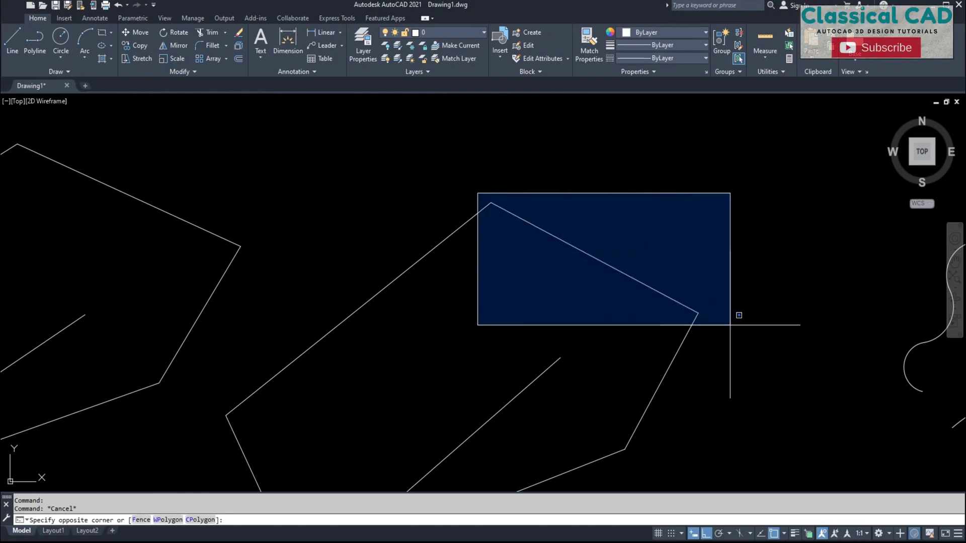
left_click(730, 325)
scroll(627, 276, "down", 2)
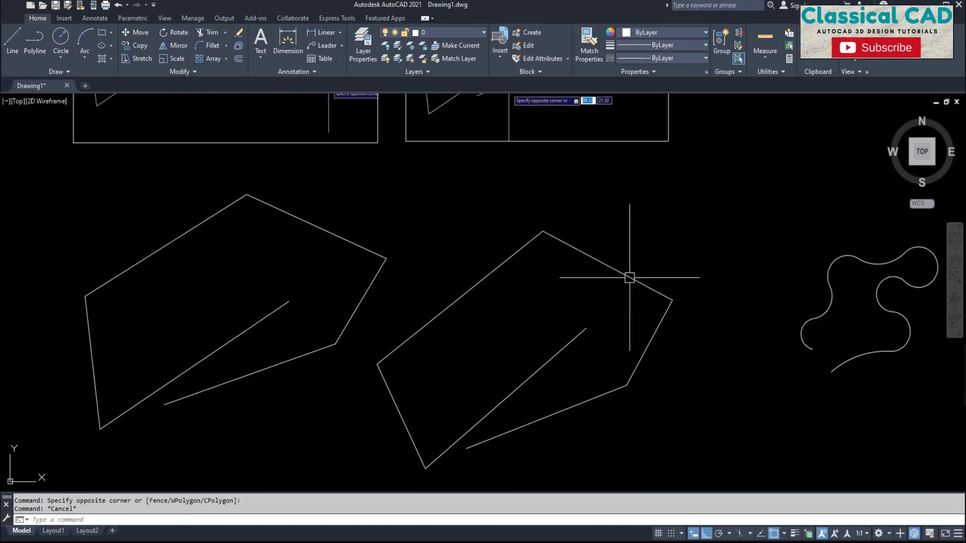
Select the right-hand polygon-shaped polyline by its upper-right edge to inspect its grips, and clear the selection.
scroll(661, 241, "up", 1)
left_click(658, 254)
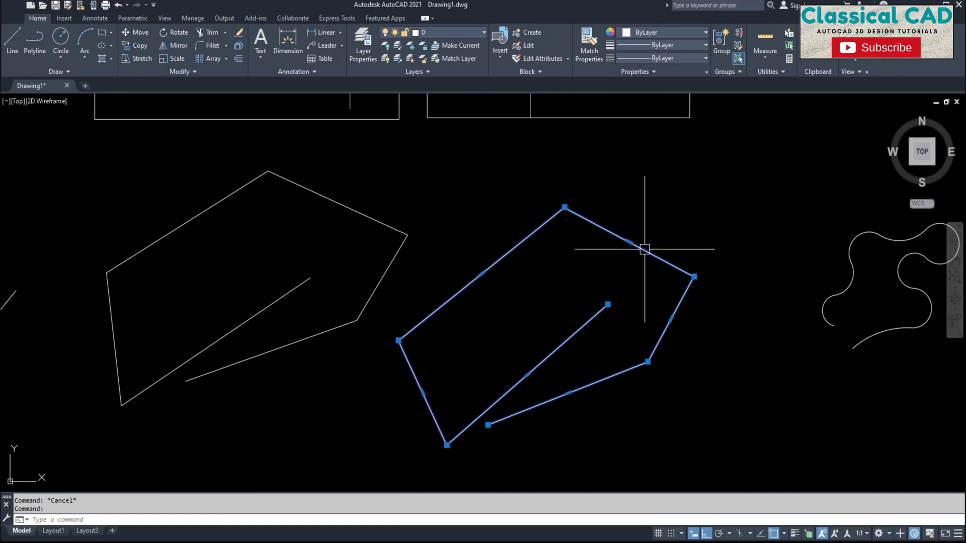
scroll(656, 255, "up", 2)
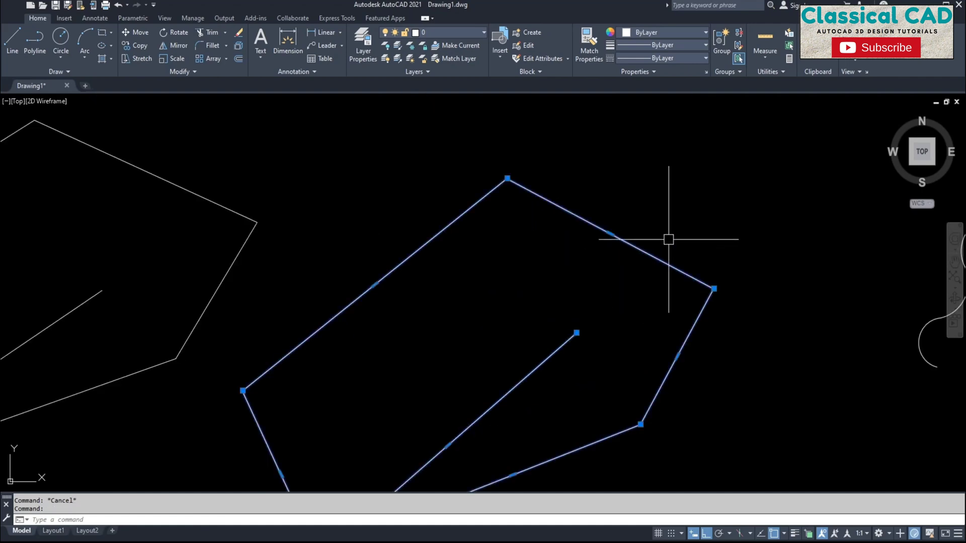
middle_click_drag(701, 222, 709, 194)
key("Delete")
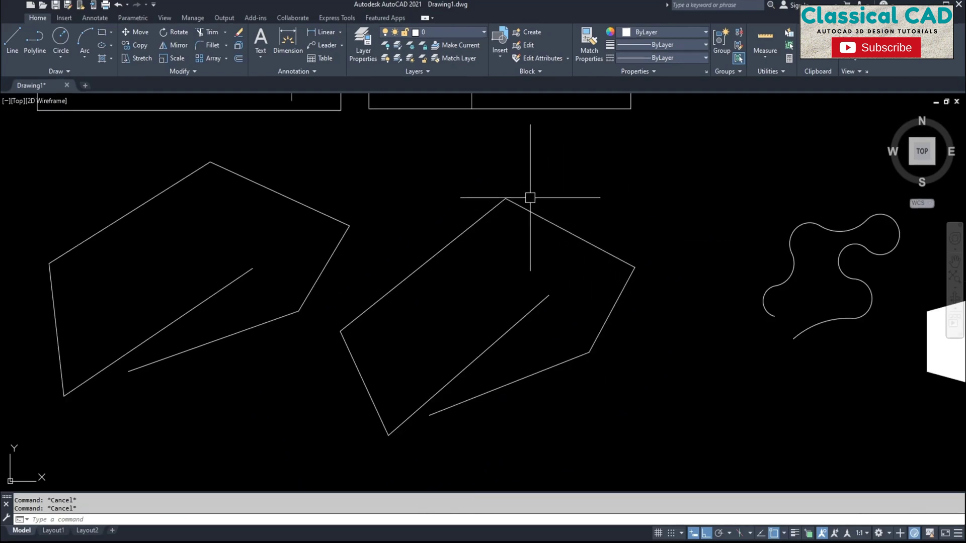
Retry the window selection on the polyline's upper-right segment, pick the polyline directly by that edge, and clear the selection.
scroll(528, 198, "up", 2)
left_click(478, 185)
key("Escape")
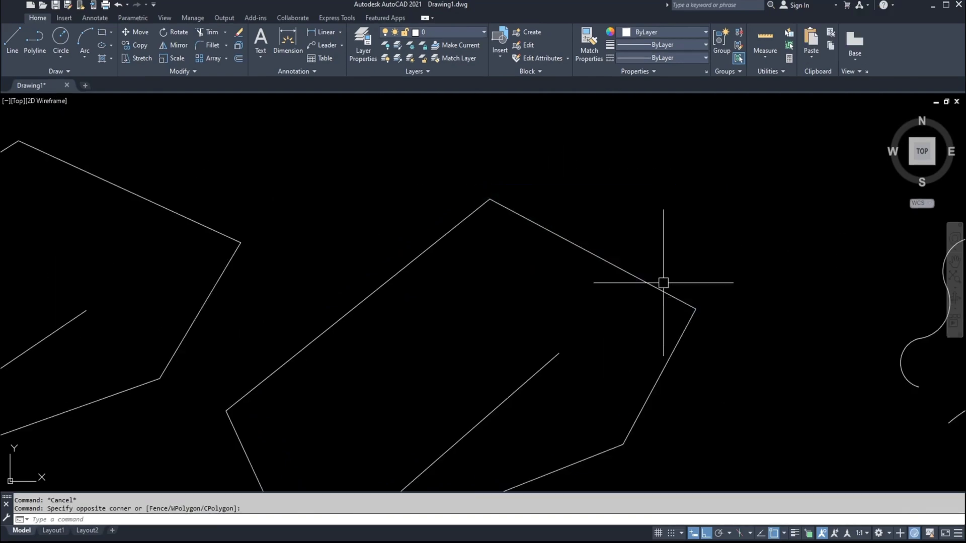
scroll(662, 280, "down", 2)
scroll(623, 209, "up", 1)
left_click(624, 211)
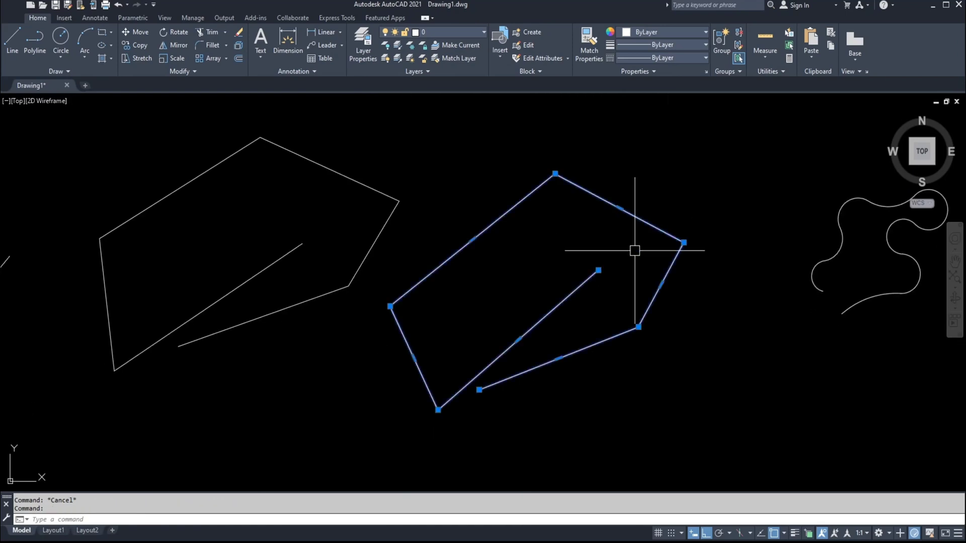
key("Escape")
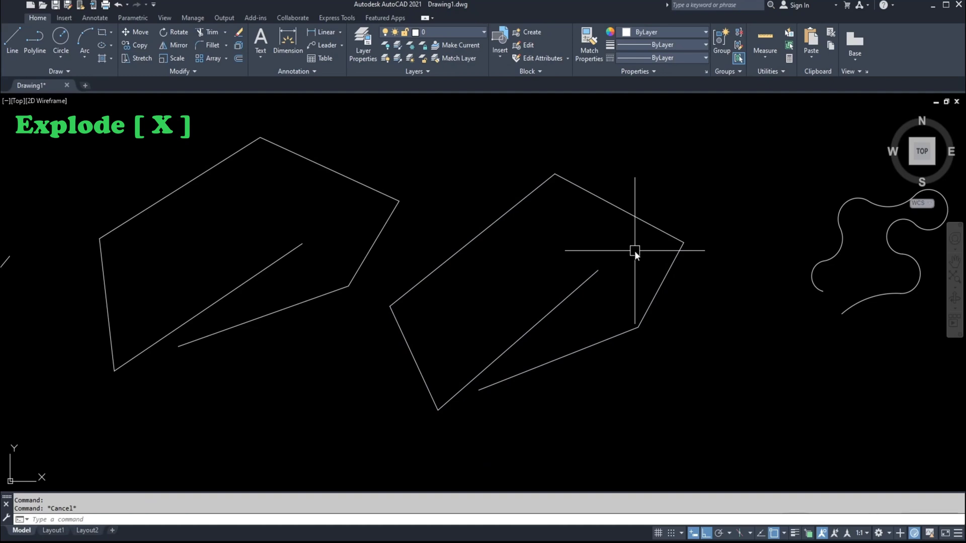
Explode the right-hand polygon-shaped polyline into separate lines and select all of them with a window selection.
type("x")
key("Return")
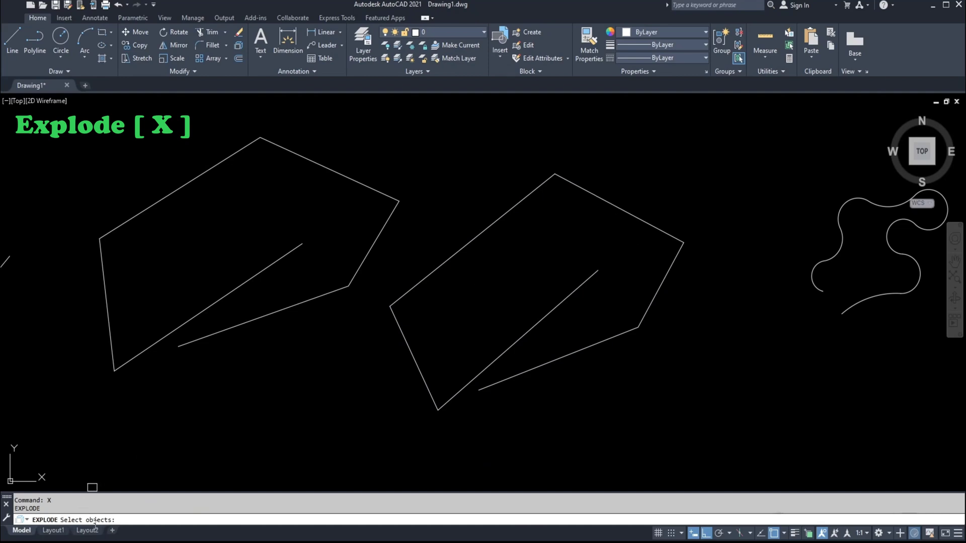
left_click(596, 200)
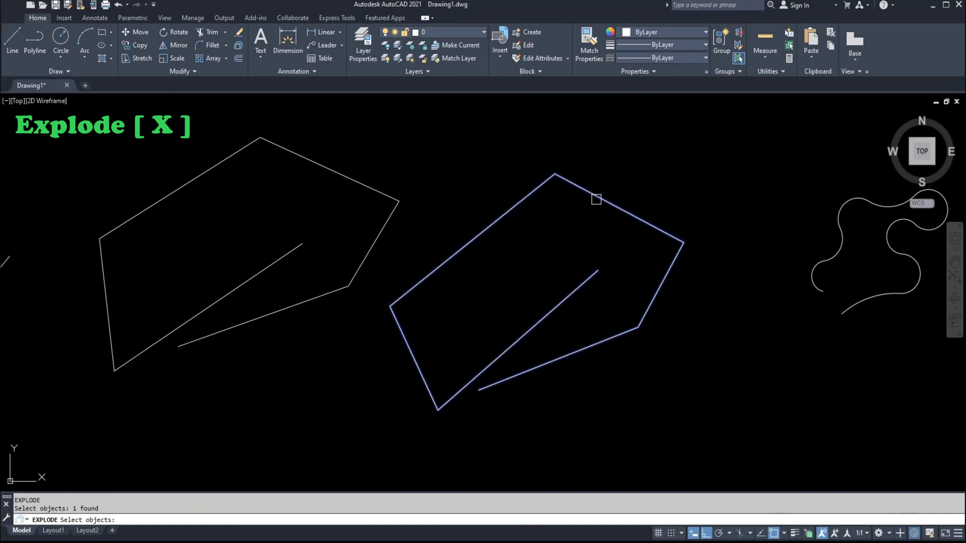
key("Return")
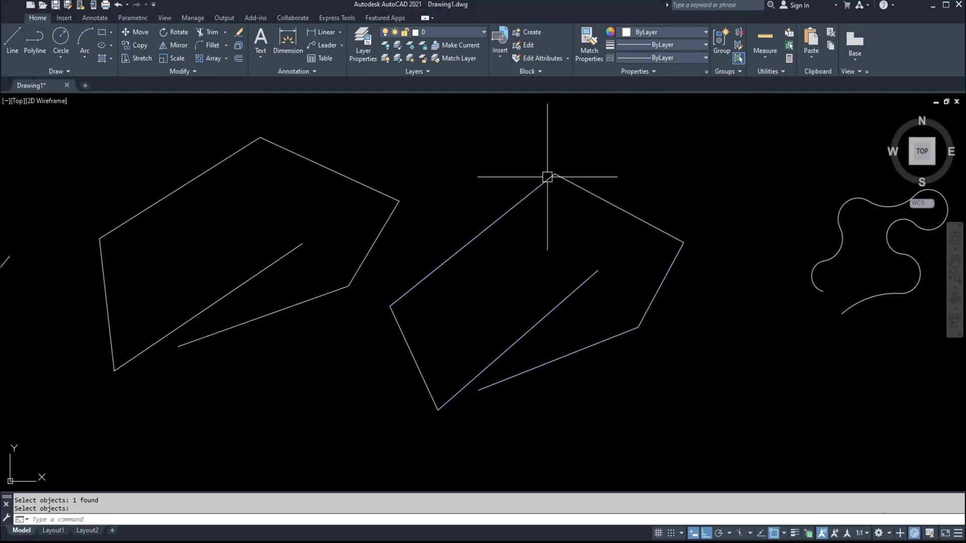
left_click(371, 146)
left_click(731, 418)
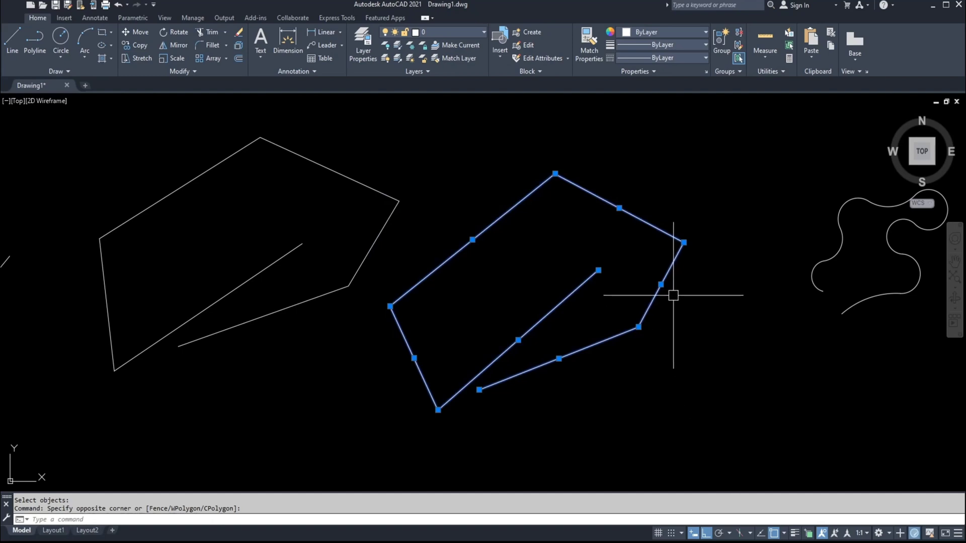
Select the separate lines of the exploded right-hand figure one by one, and clear the selection.
key("Escape")
left_click(671, 267)
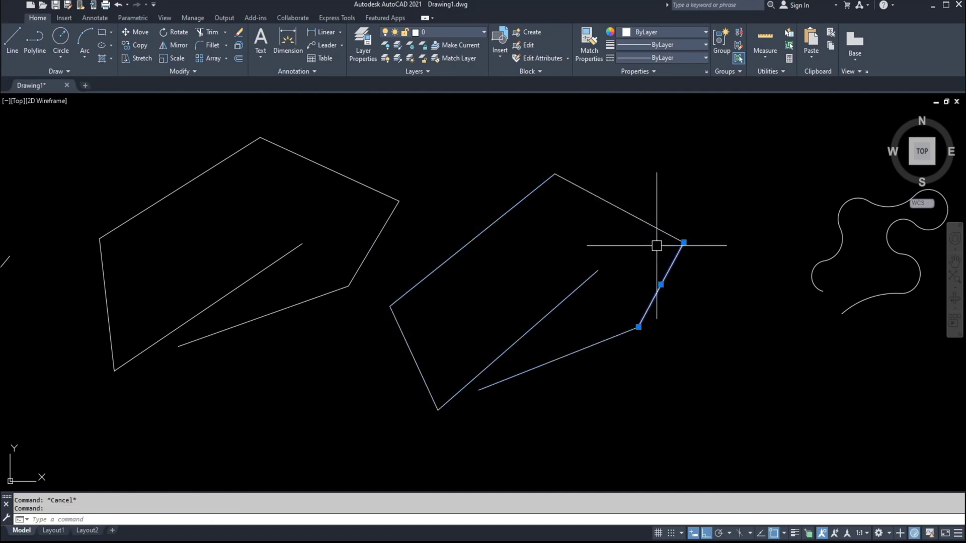
left_click(649, 224)
left_click(481, 233)
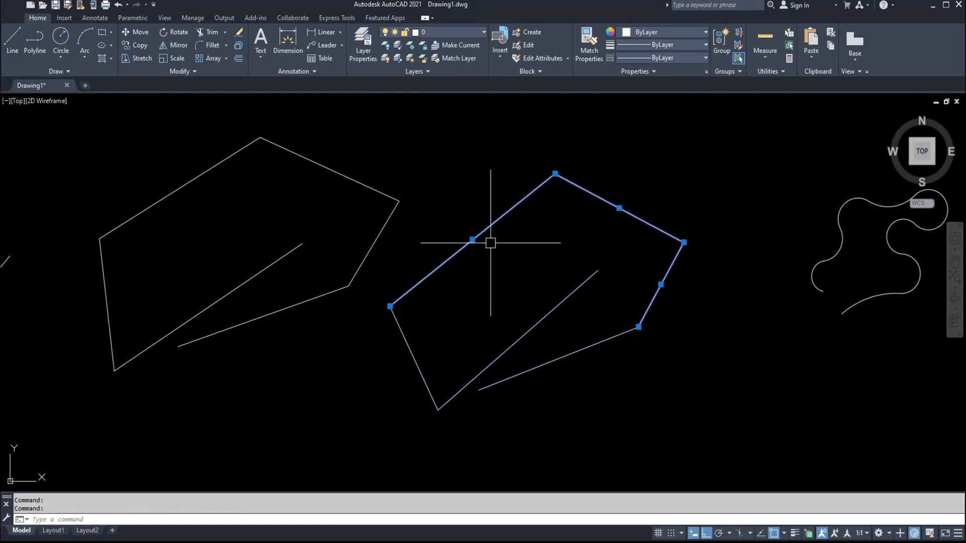
left_click(409, 345)
left_click(535, 325)
left_click(583, 350)
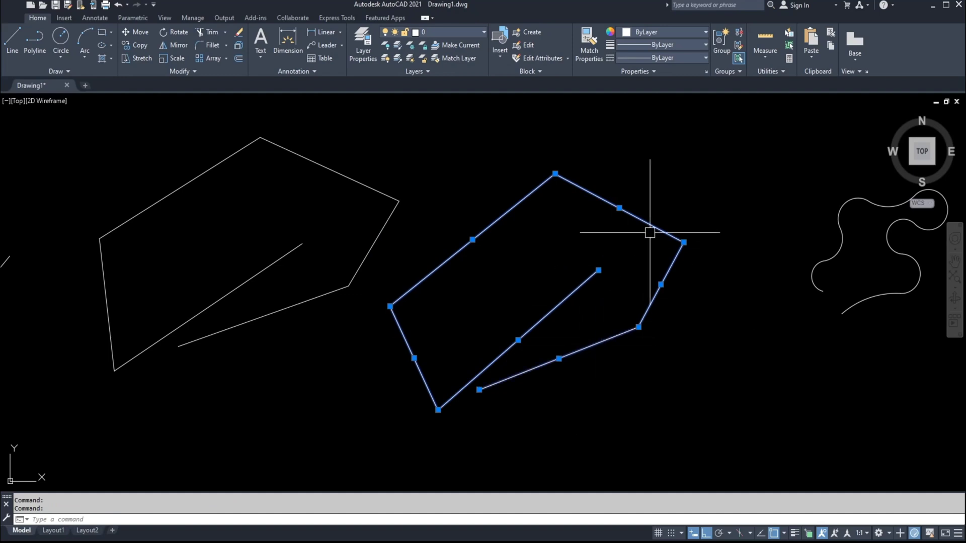
key("Escape")
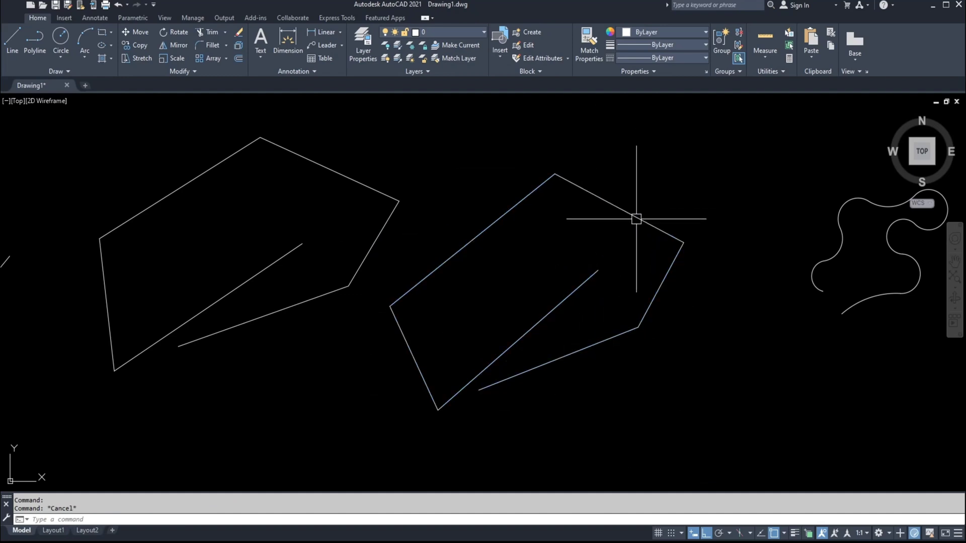
Delete only the upper-right line of the exploded right-hand figure.
left_click(672, 268)
left_click(643, 220)
key("Escape")
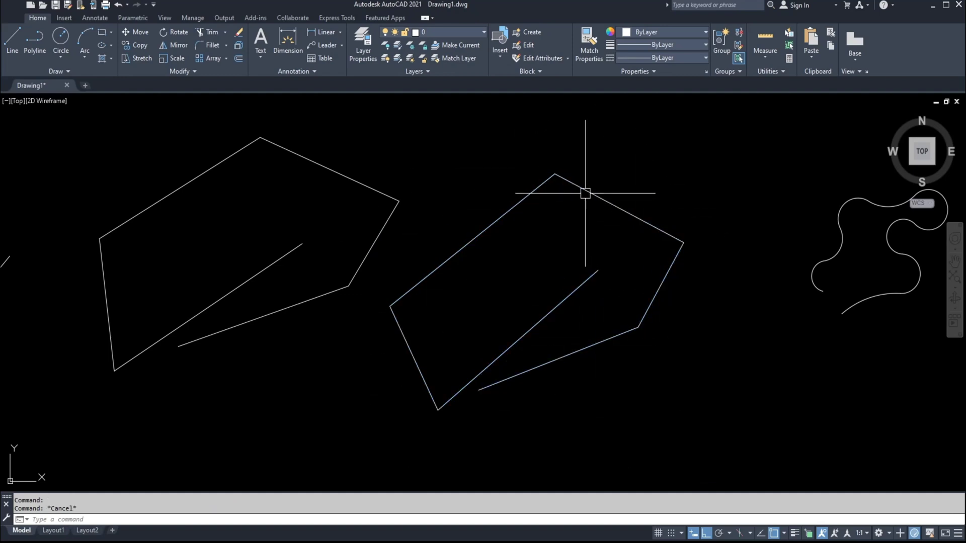
left_click(587, 193)
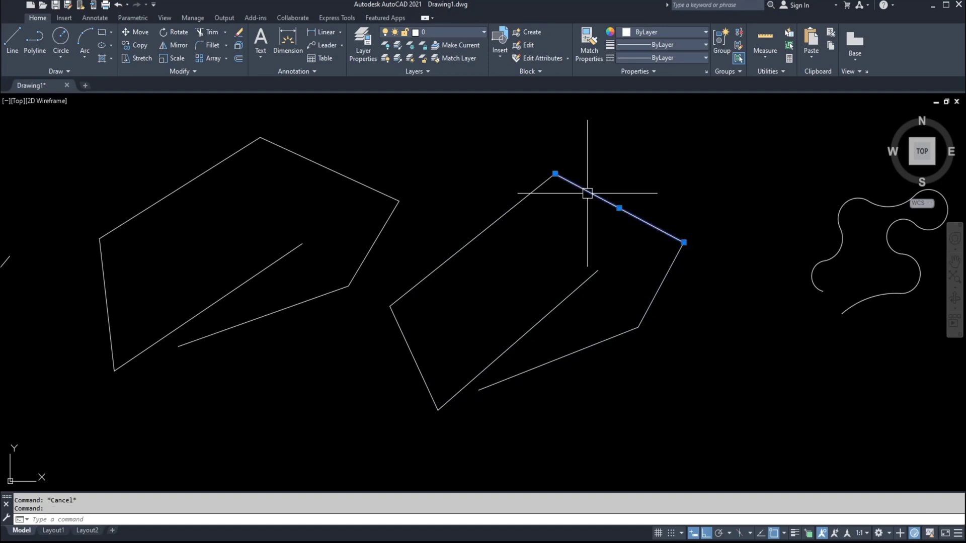
key("Escape")
left_click(599, 198)
key("Delete")
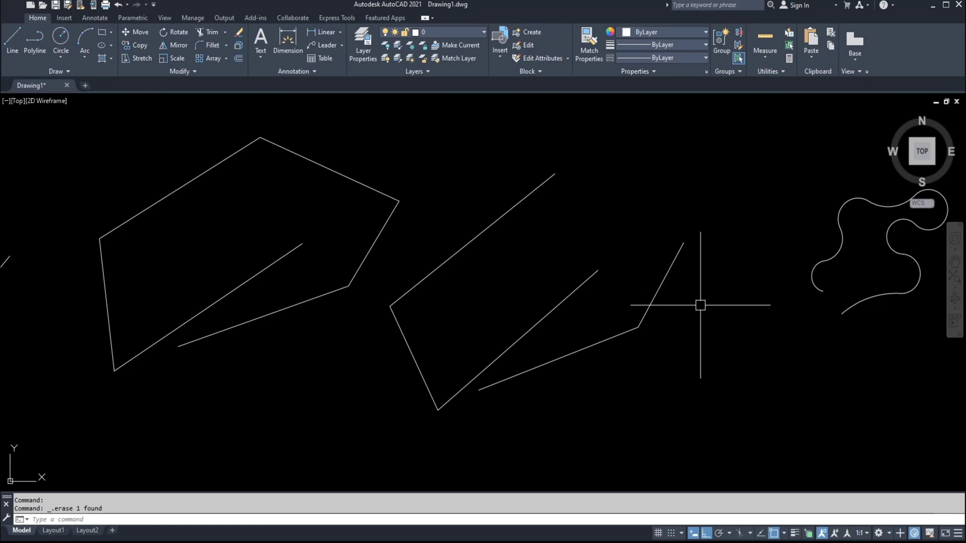
Pick the short right-hand line and the long line meeting its lower end separately to check their grips, and clear the selection.
middle_click_drag(668, 319, 697, 299)
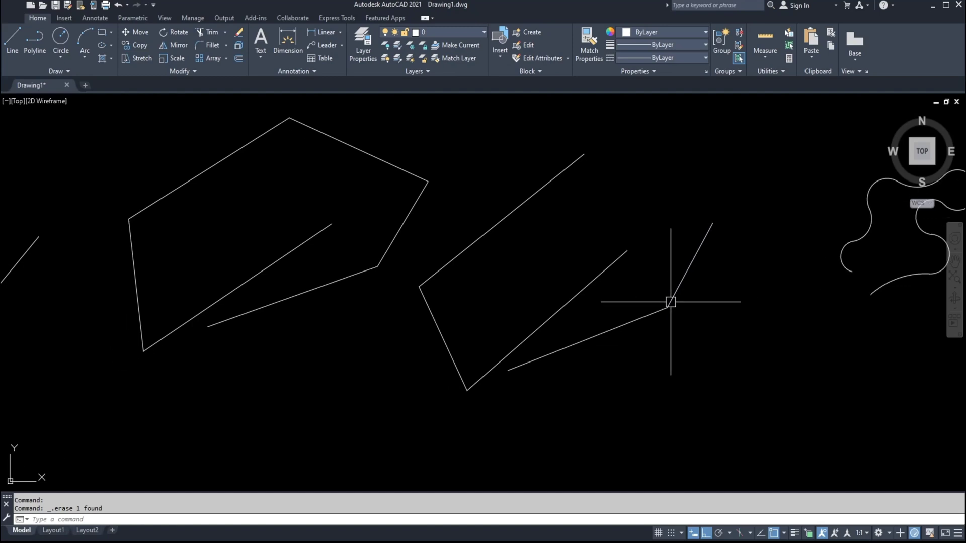
left_click(679, 284)
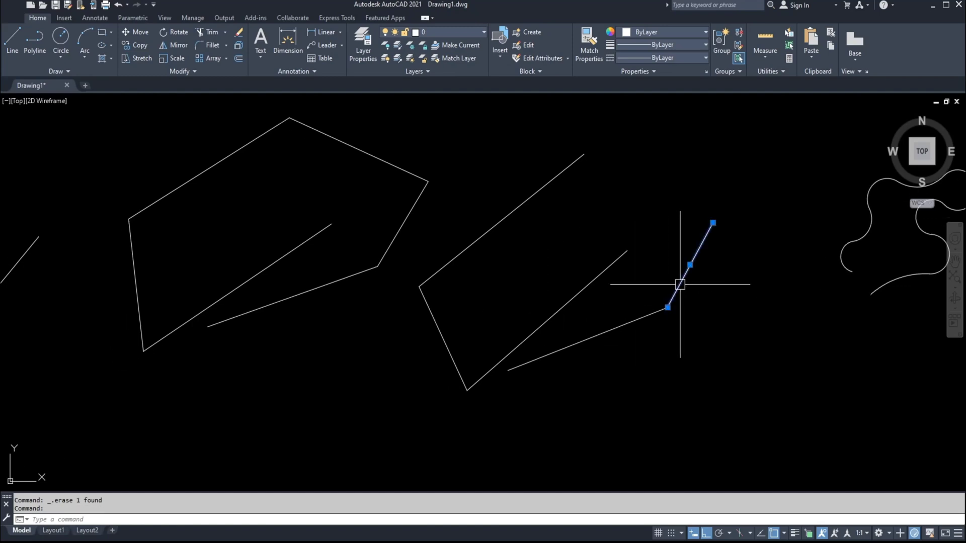
left_click(635, 320)
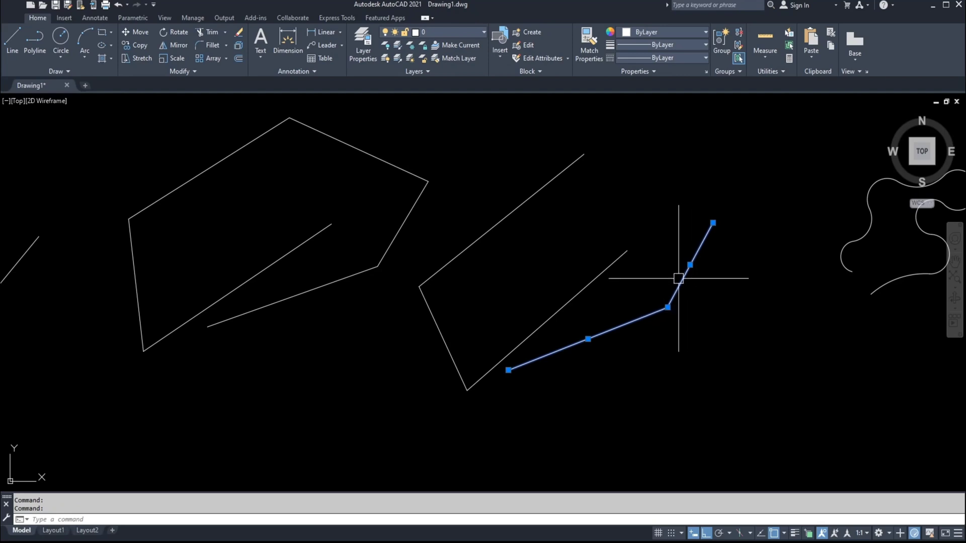
key("Escape")
left_click(680, 279)
left_click(650, 310)
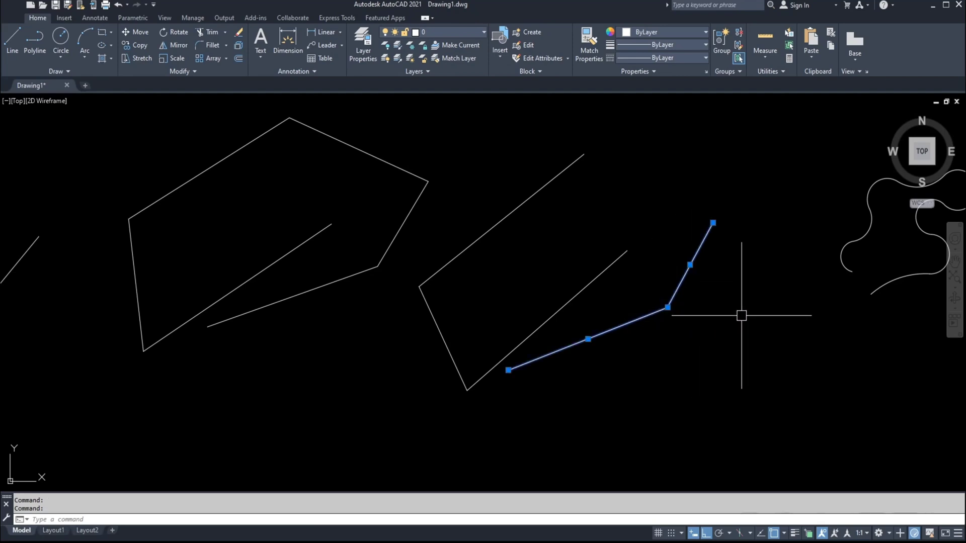
key("Escape")
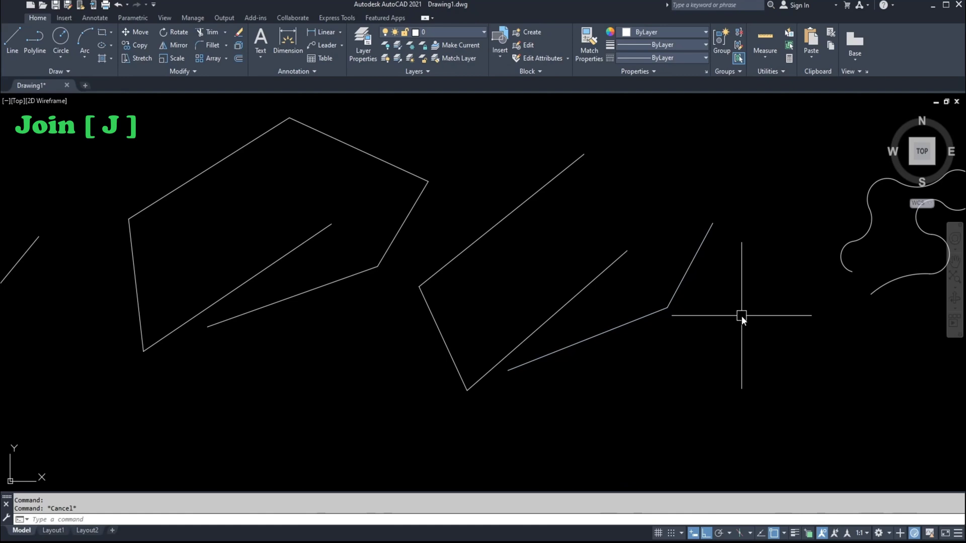
Join the short right-hand line and the long line meeting its lower end into one polyline.
type("j")
key("Return")
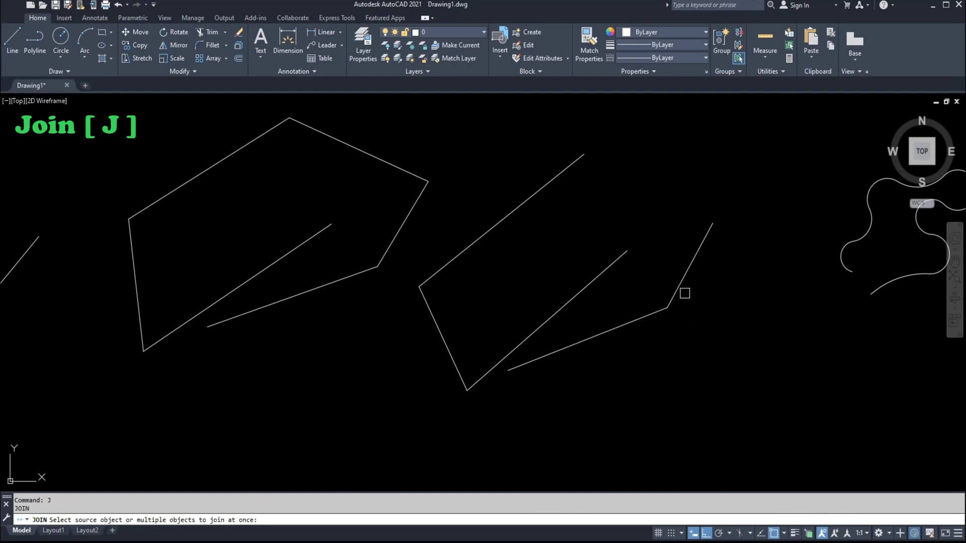
left_click(674, 294)
left_click(643, 316)
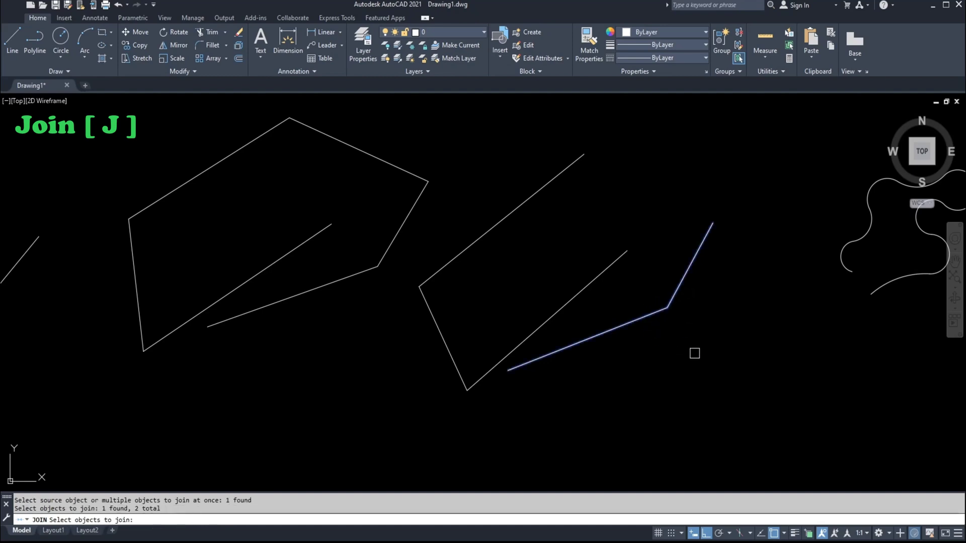
key("Return")
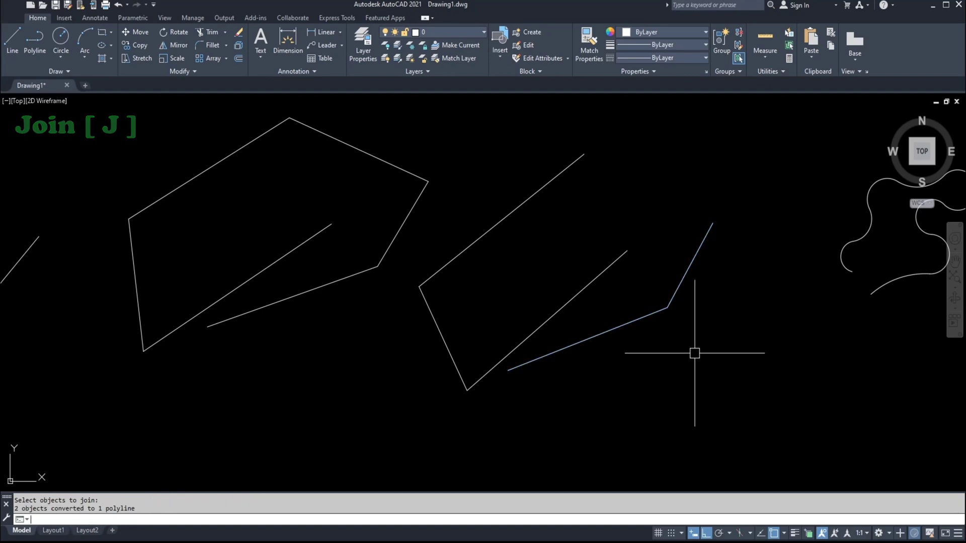
Select the joined two-segment polyline to inspect its grips, and clear the selection.
left_click(707, 241)
scroll(662, 317, "up", 5)
scroll(692, 241, "down", 3)
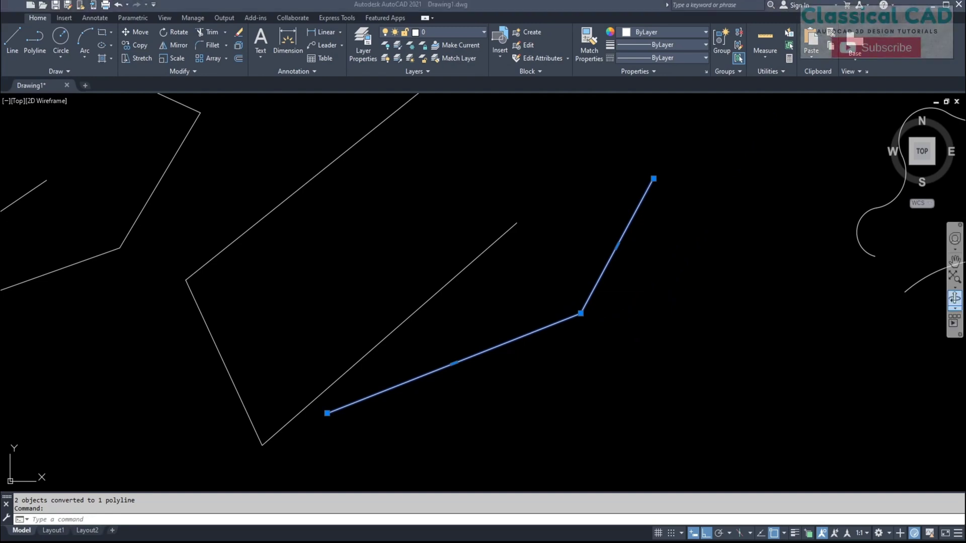
scroll(638, 303, "down", 3)
middle_click_drag(623, 308, 689, 295)
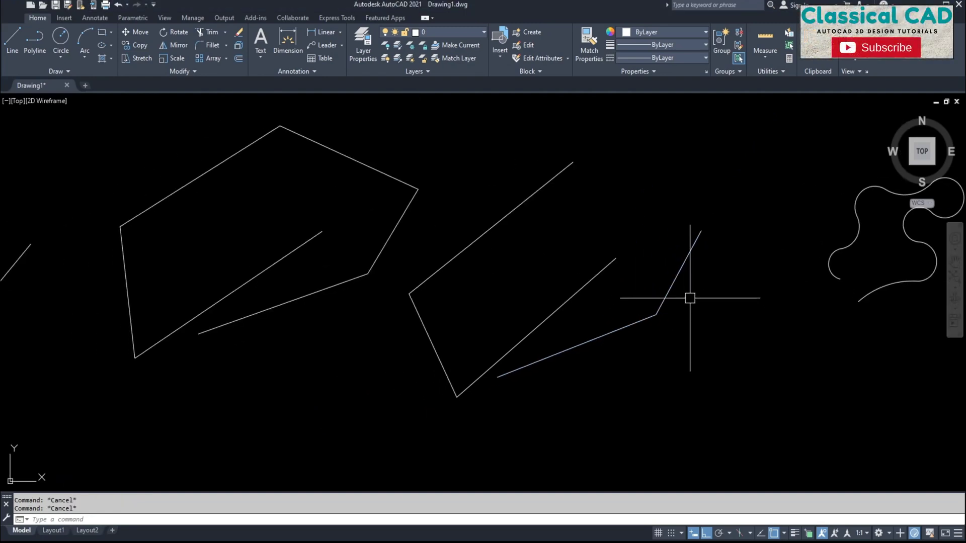
key("Escape")
Check the left-hand figure's lower-right line and the right-hand figure's two long diagonal lines by selecting them, and clear the selection.
left_click(408, 206)
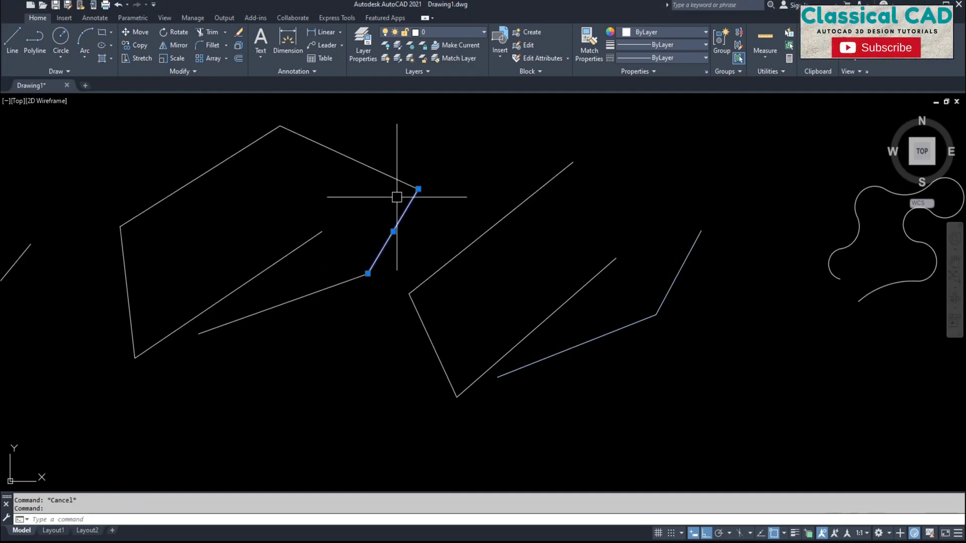
key("Escape")
left_click(467, 248)
left_click(551, 313)
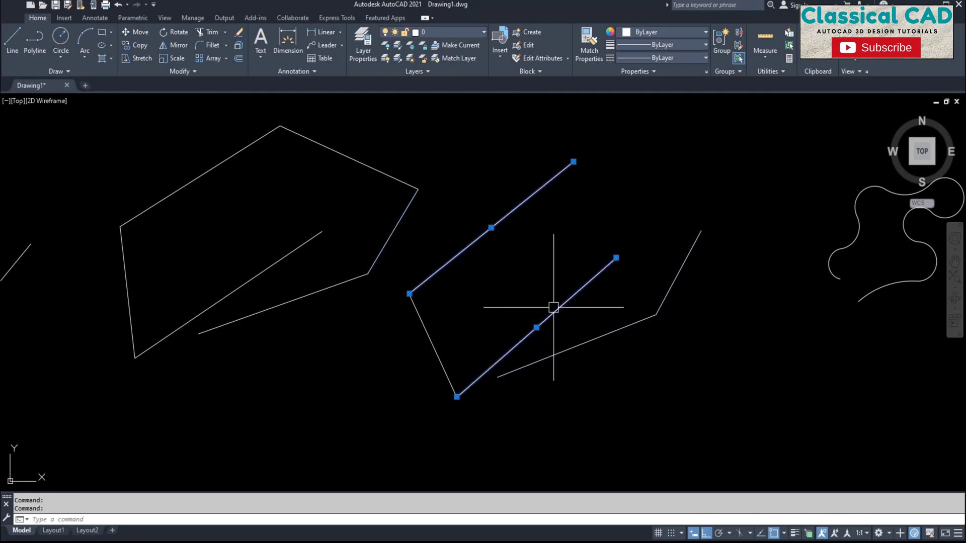
key("Escape")
Join the right-hand figure's three remaining connected lines, the two long diagonals and the short line between them, into one polyline.
middle_click_drag(532, 311, 554, 286)
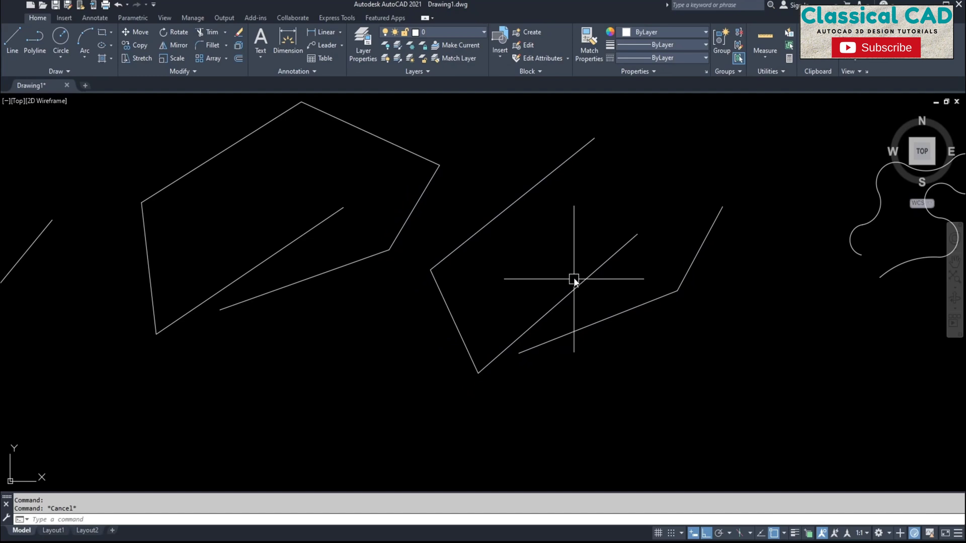
type("j")
key("Return")
left_click(560, 300)
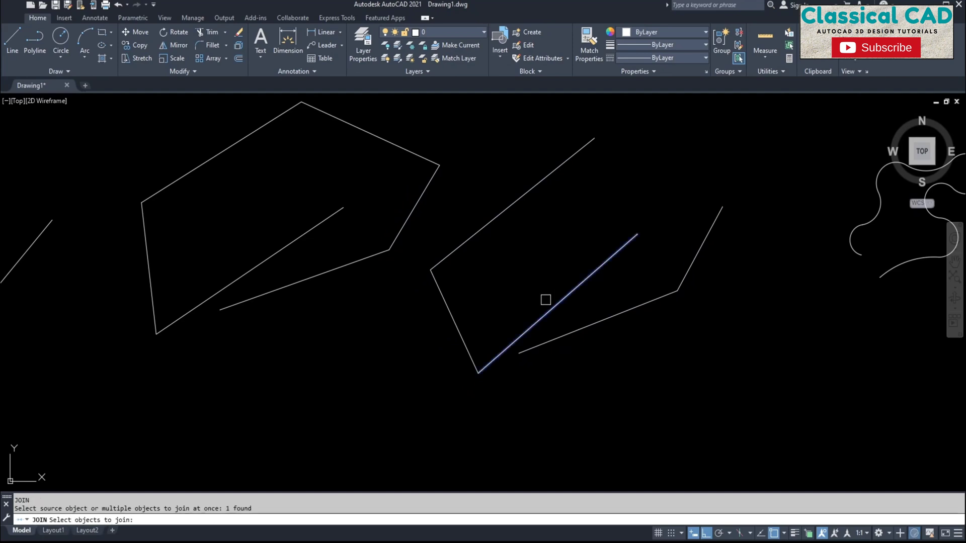
left_click(447, 306)
left_click(454, 249)
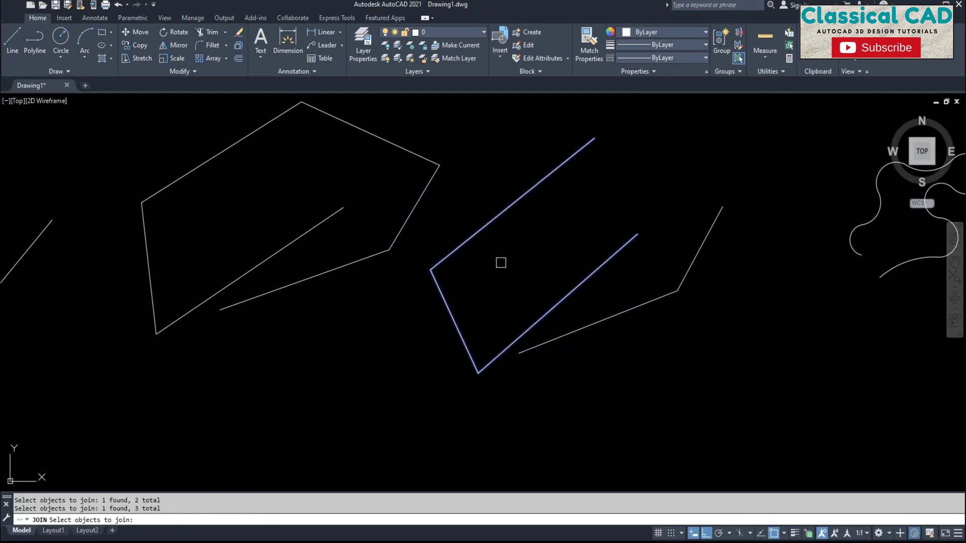
key("Return")
Select the joined three-segment polyline to inspect its grips, and clear the selection.
left_click(483, 225)
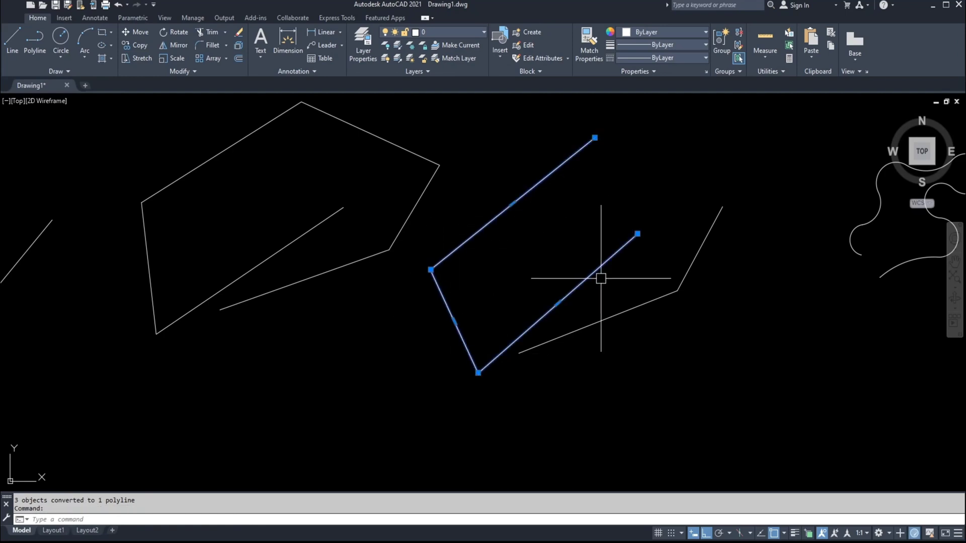
key("Escape")
key("Escape")
Draw a circle with a radius of 4 in the empty area beside the green selection picture.
scroll(550, 237, "down", 3)
middle_click_drag(549, 237, 415, 329)
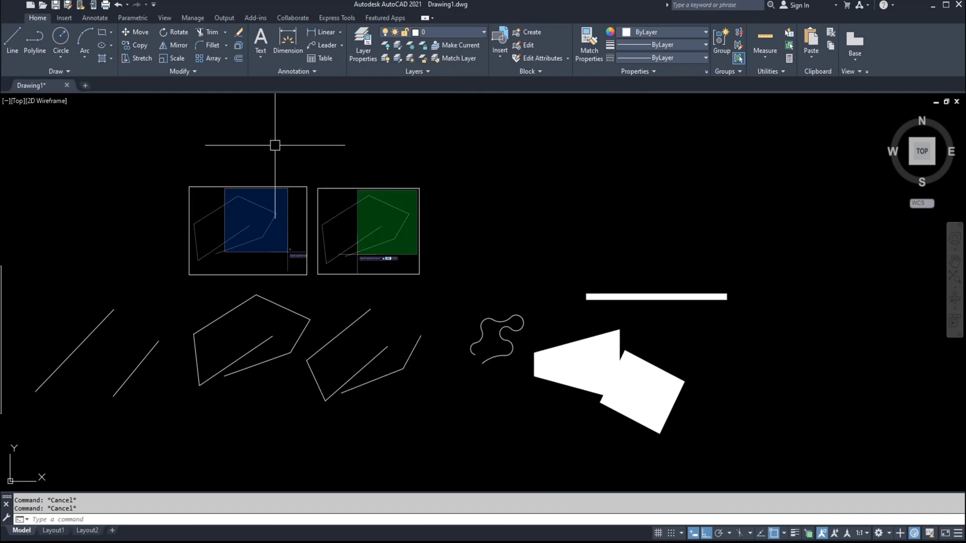
left_click(565, 216)
key("Escape")
middle_click_drag(517, 218, 460, 227)
scroll(451, 209, "up", 2)
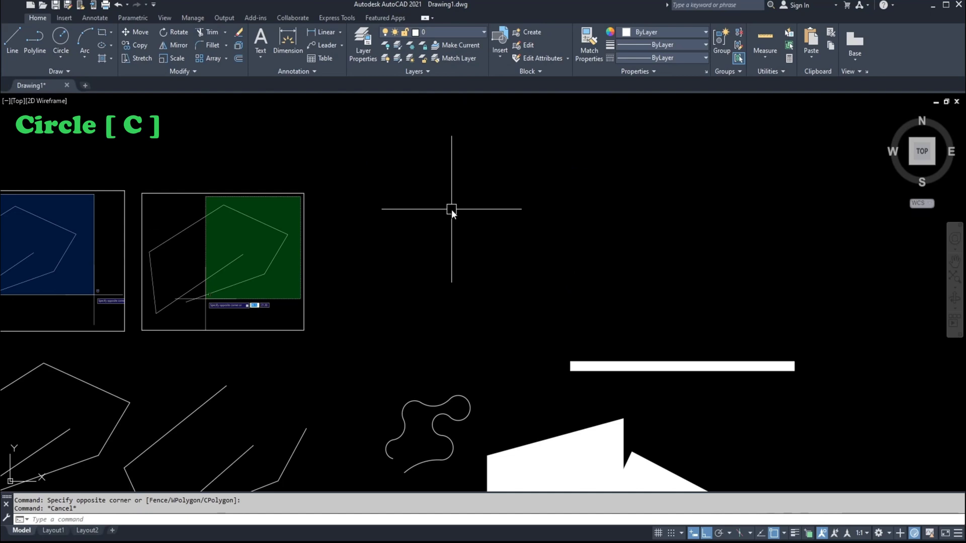
type("c")
key("Return")
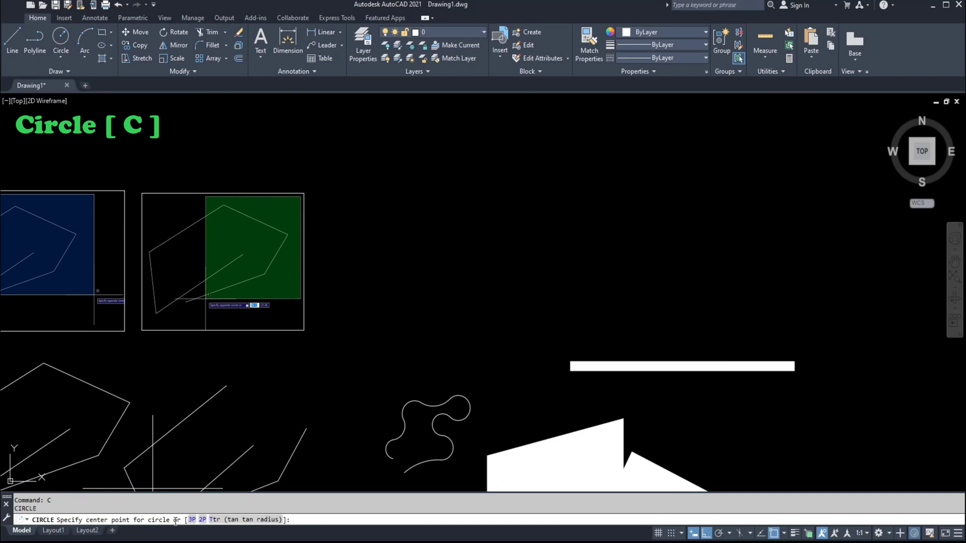
left_click(458, 190)
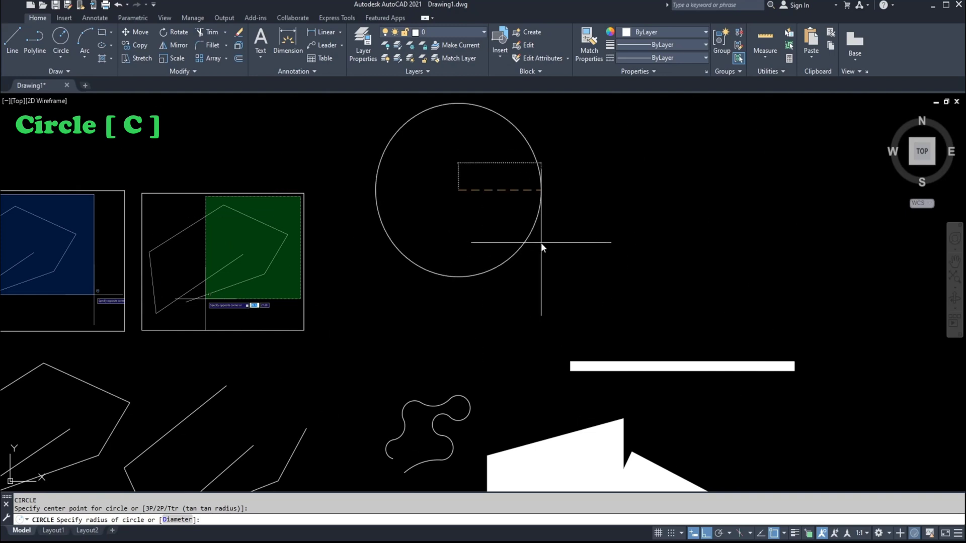
type("4")
key("Return")
scroll(494, 103, "up", 2)
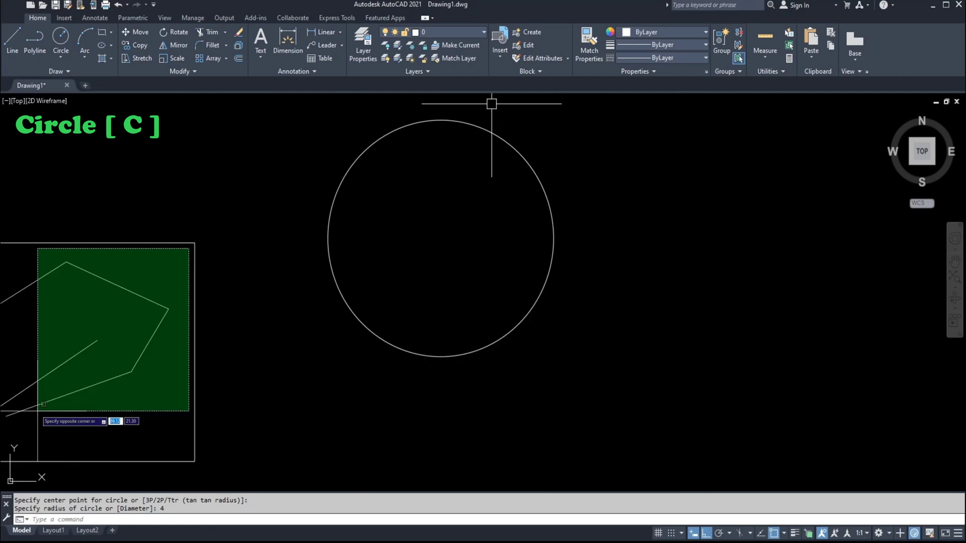
Select the radius 4 circle to inspect it, and clear the selection.
left_click(499, 139)
key("Escape")
mouse_move(480, 171)
middle_mouse_down()
mouse_move(554, 212)
mouse_move(444, 213)
mouse_move(453, 243)
mouse_move(428, 273)
middle_mouse_up()
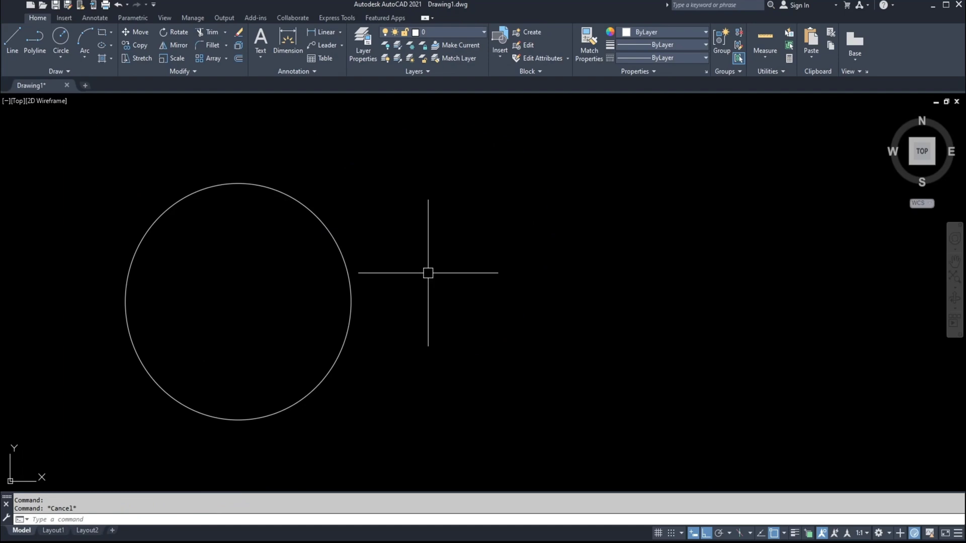
Draw a second circle to the right of the first using the Diameter option with a diameter of 8.
mouse_move(468, 276)
middle_mouse_down()
mouse_move(509, 263)
mouse_move(451, 267)
mouse_move(496, 262)
middle_mouse_up()
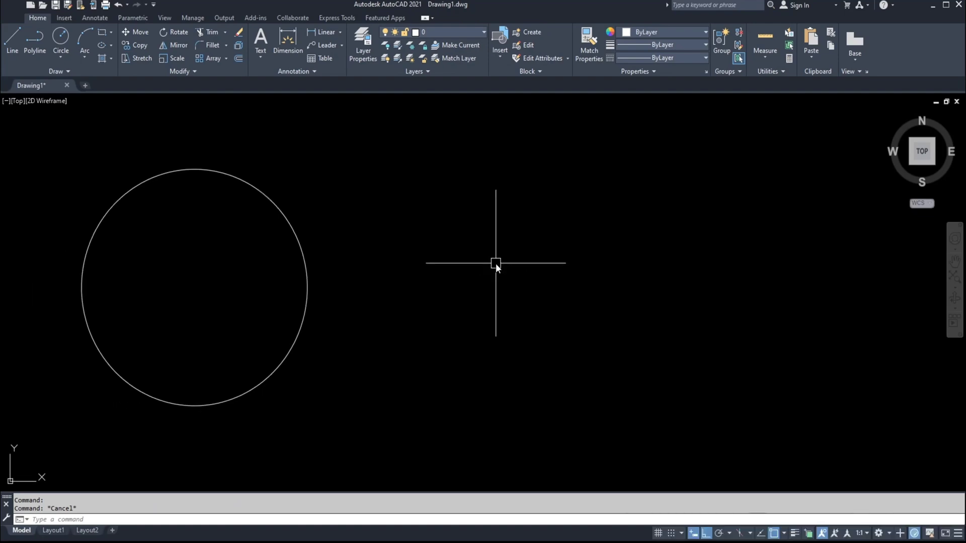
type("c")
key("Return")
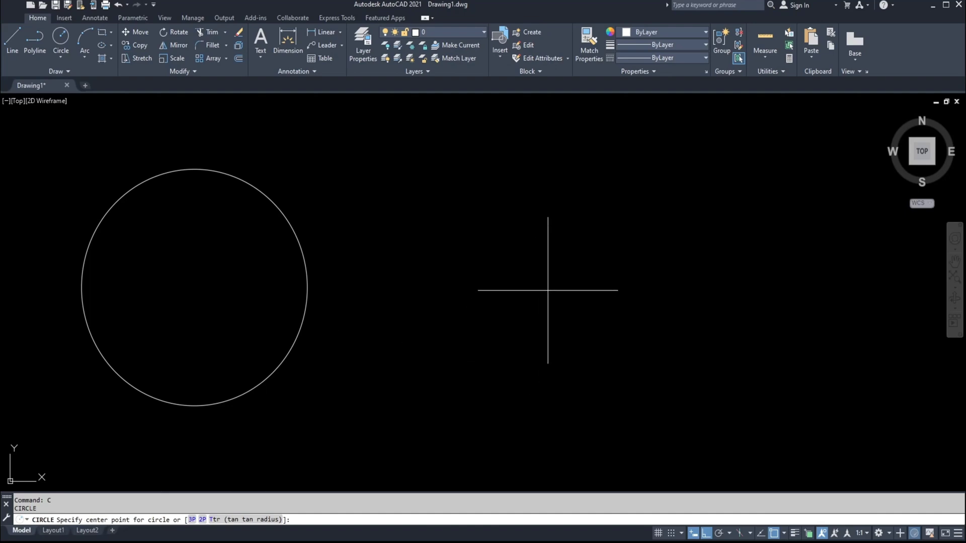
left_click(551, 281)
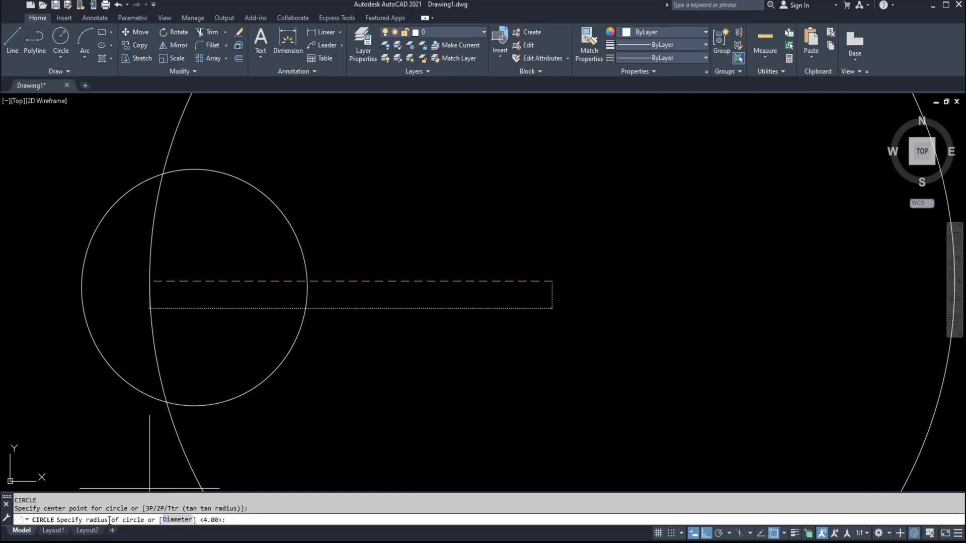
left_click(177, 520)
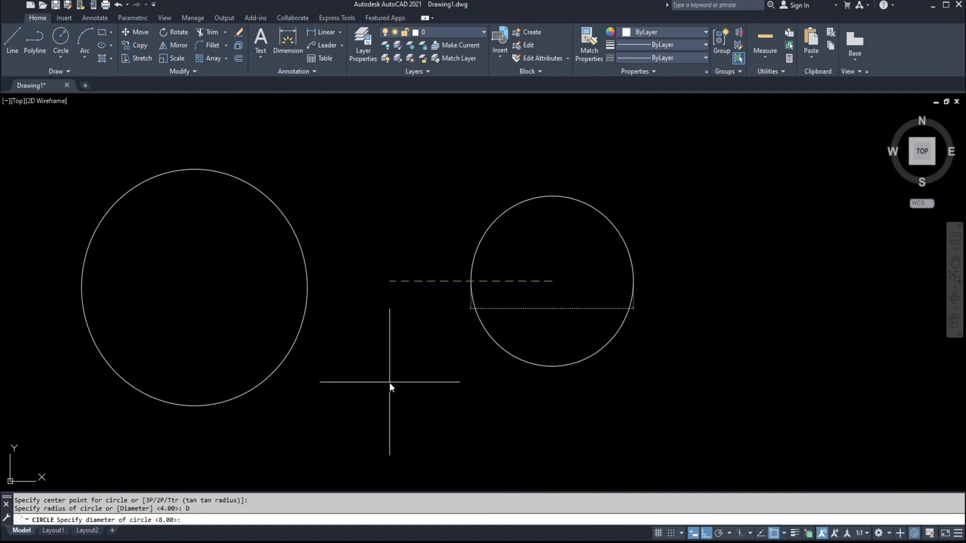
key("Return")
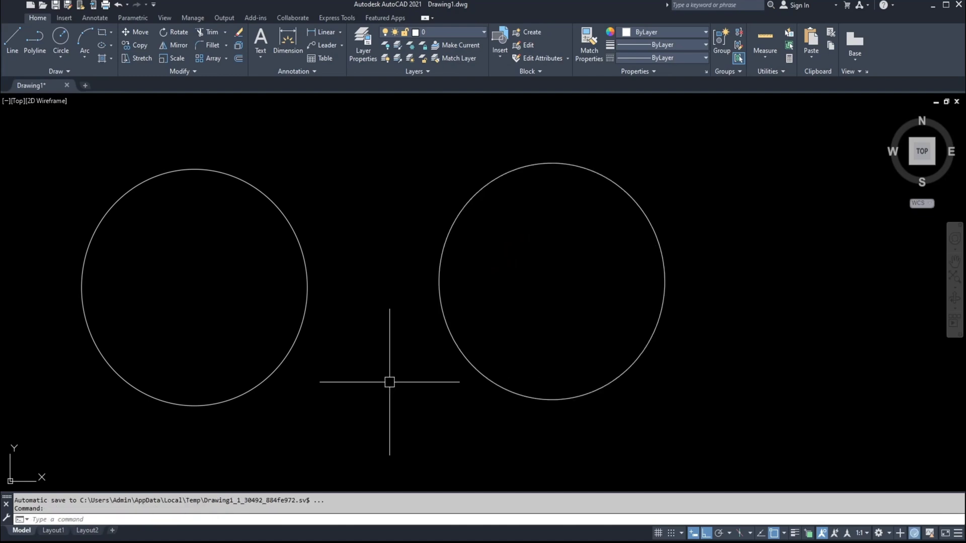
Select both circles with crossing selections to compare them, and clear the selection.
left_click(344, 280)
left_click(308, 270)
middle_click_drag(330, 265, 433, 265)
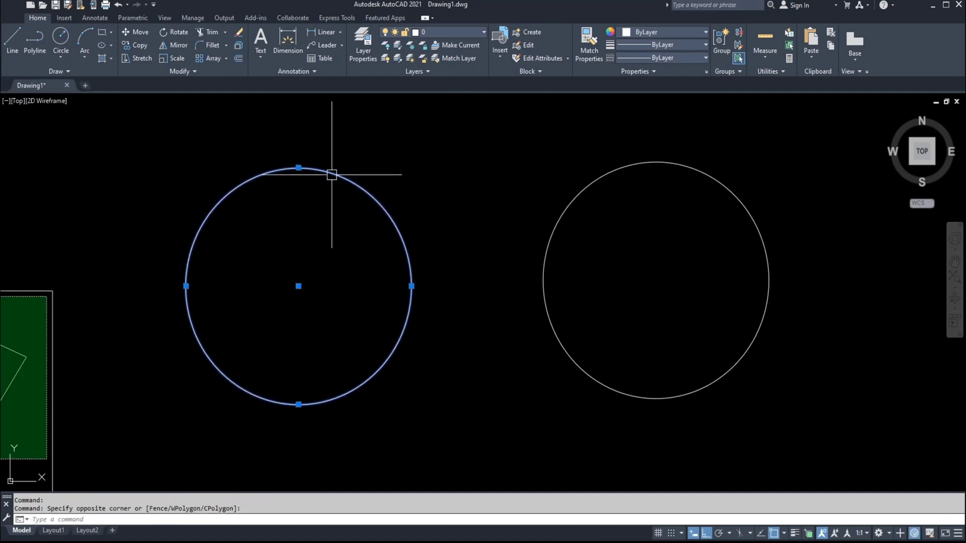
left_click(619, 194)
left_click(586, 172)
key("Escape")
middle_click_drag(565, 264, 522, 274)
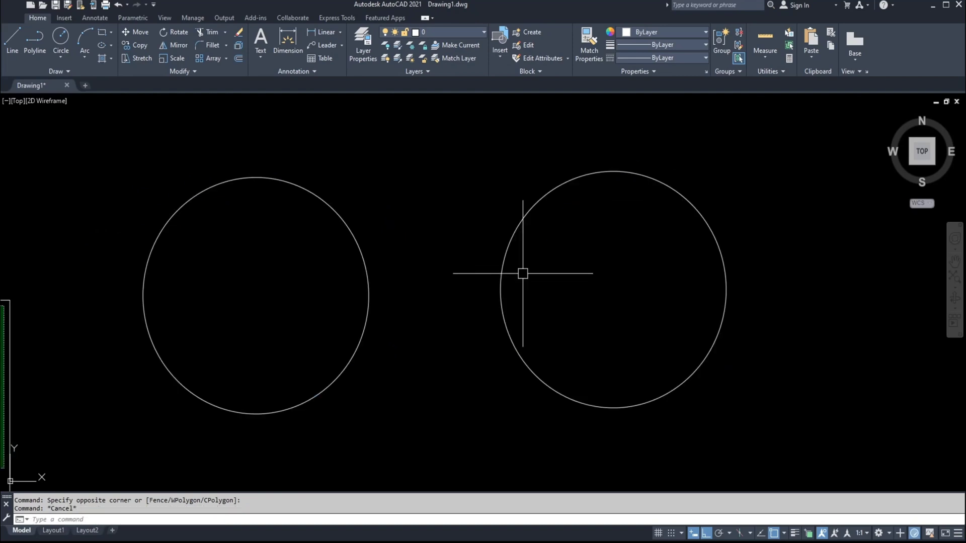